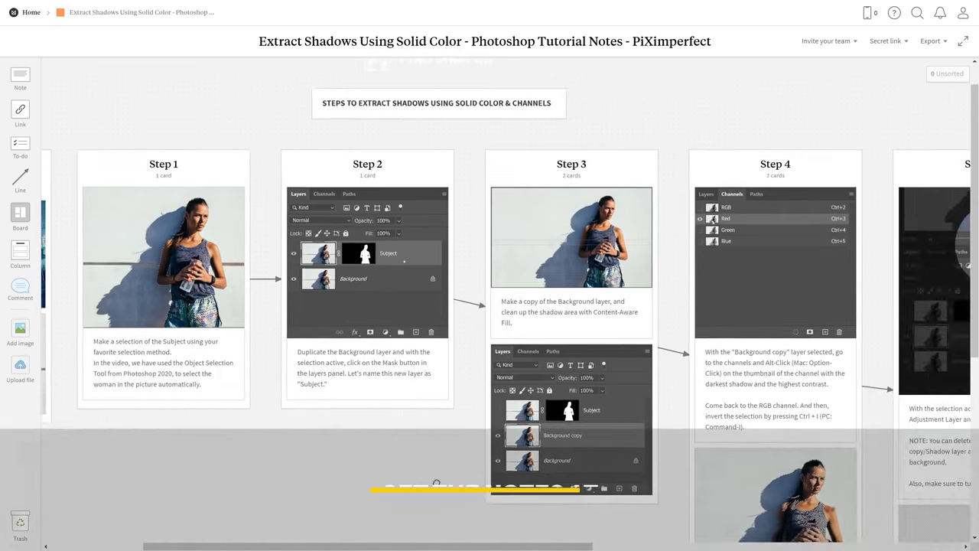
Step: Scroll right and down across the shadow-extraction tutorial notes board
scroll(753, 430, right, 3)
scroll(753, 430, right, 5)
scroll(688, 398, down, 2)
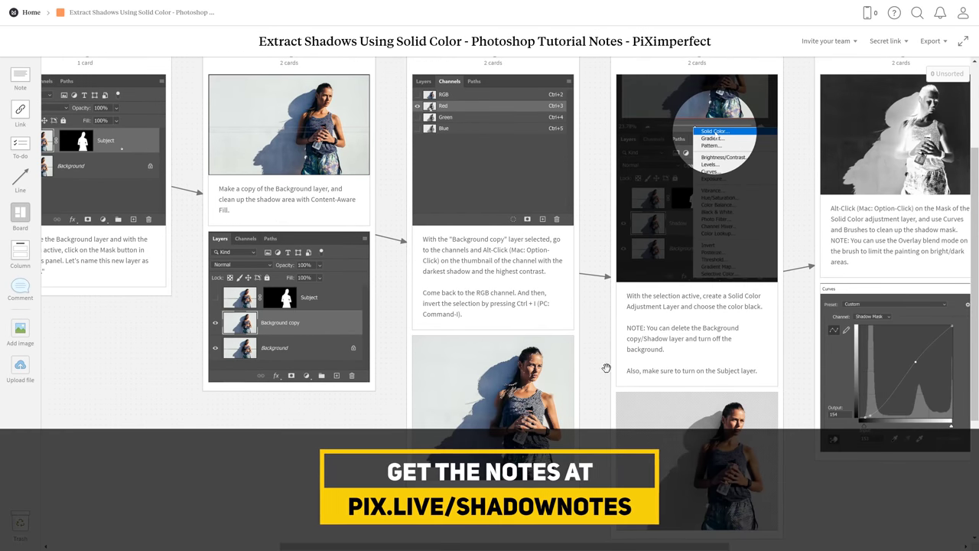
scroll(802, 389, down, 3)
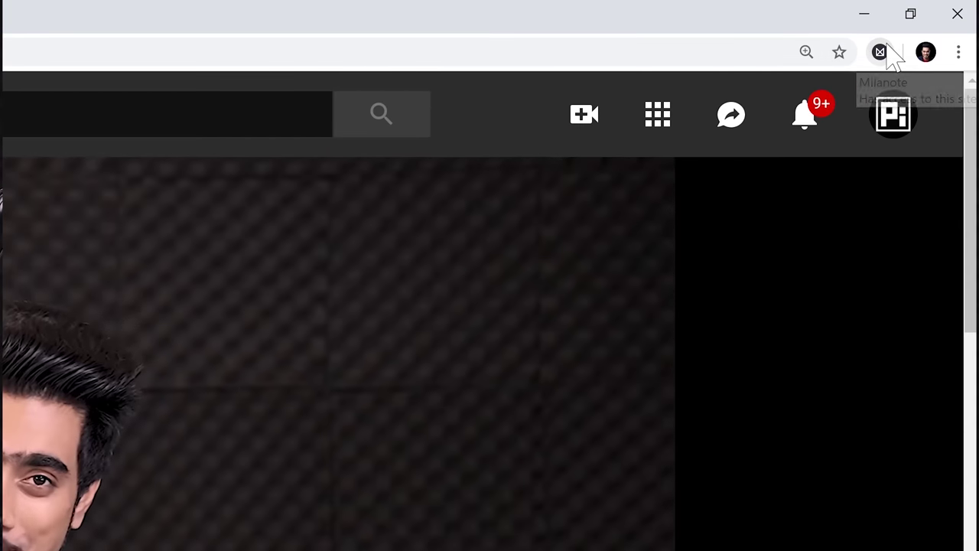
Step: Save the YouTube video, then the Wikipedia calligraphy image, to the PiXimperfect Notes board
click(884, 50)
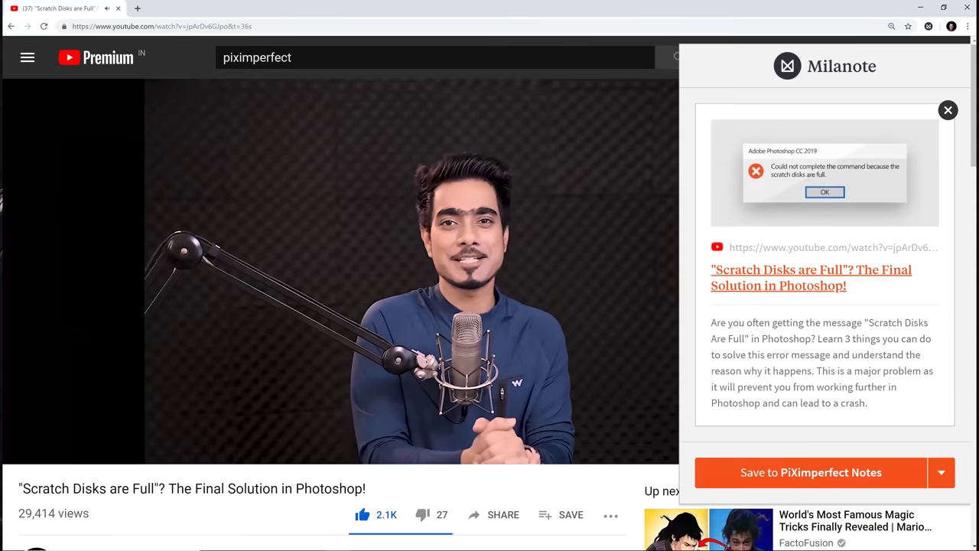
click(847, 485)
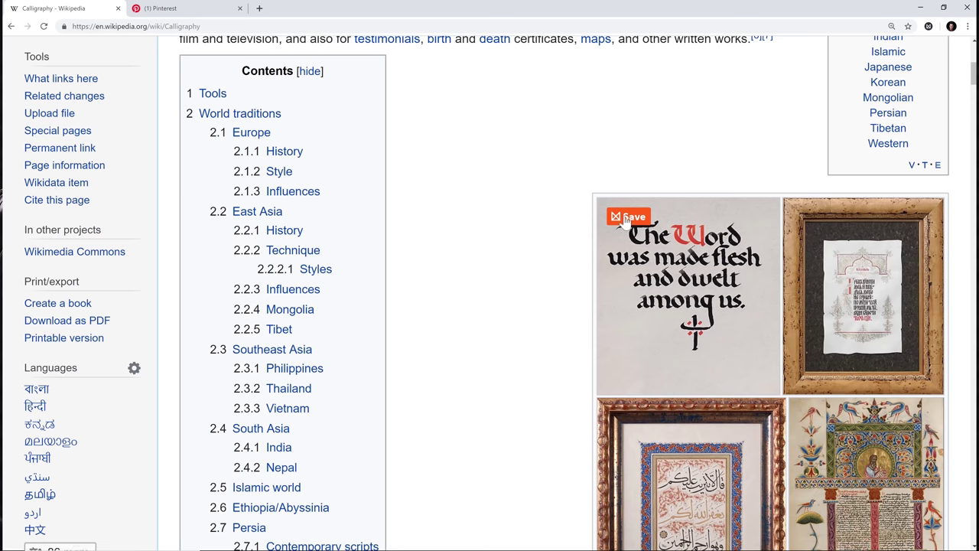
click(630, 217)
click(724, 525)
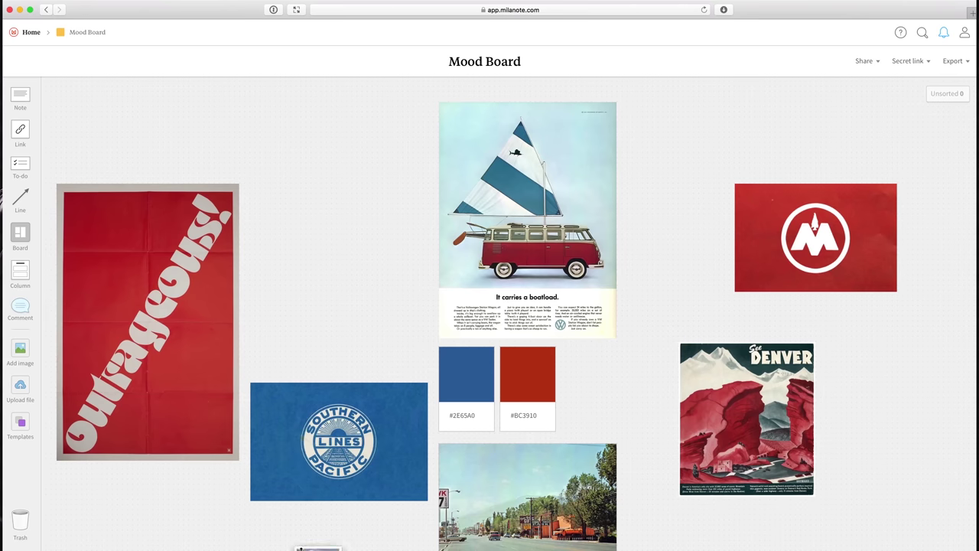
Step: Add an #EDEADE colour swatch card to the Mood Board
double_click(588, 374)
text(#EDEADE)
key(Return)
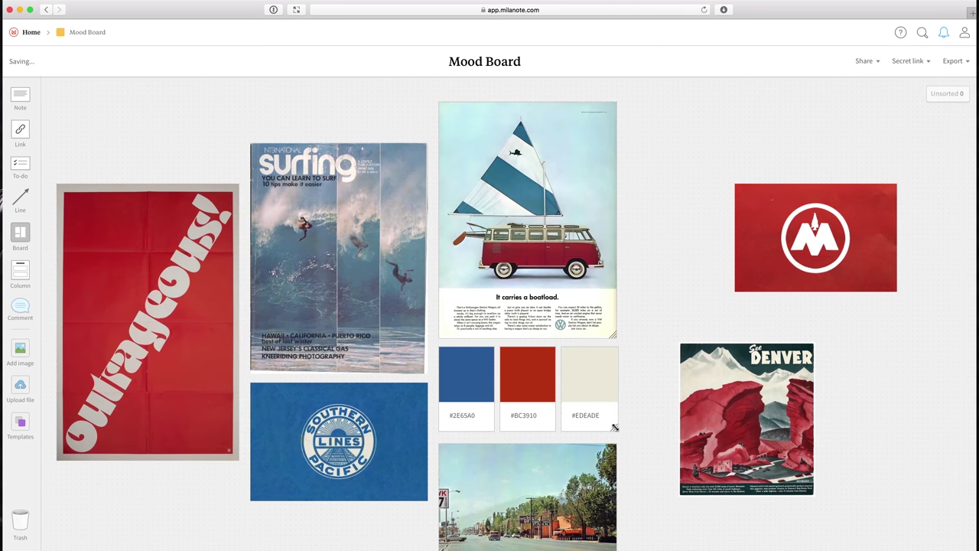
Step: Move and enlarge the Denver poster card, and shift the red M logo card left
drag(746, 419, 696, 387)
drag(764, 469, 826, 535)
drag(815, 237, 711, 237)
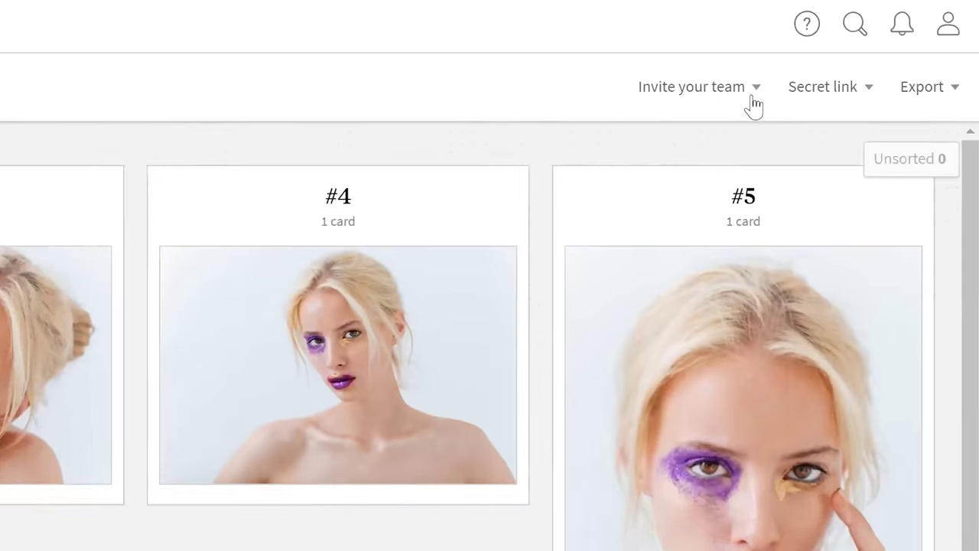
Step: Send an invitation to comment on the board, then comment 'Print This !' under card #2
click(751, 100)
click(586, 247)
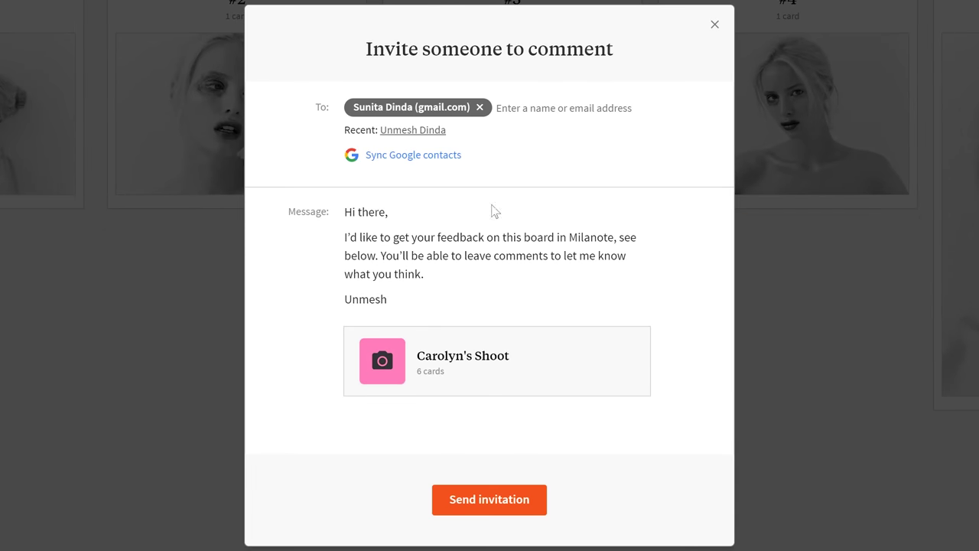
click(537, 502)
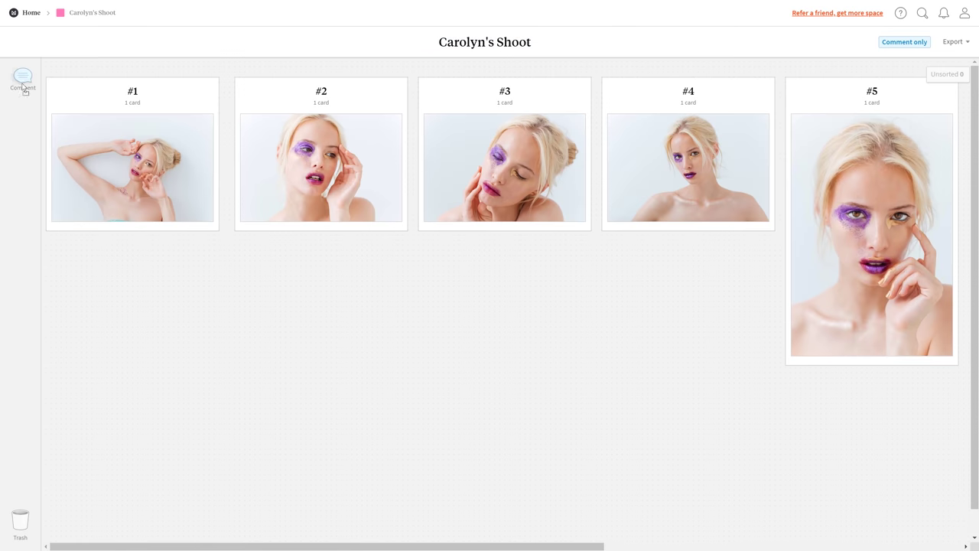
drag(23, 76, 321, 168)
text(Prin)
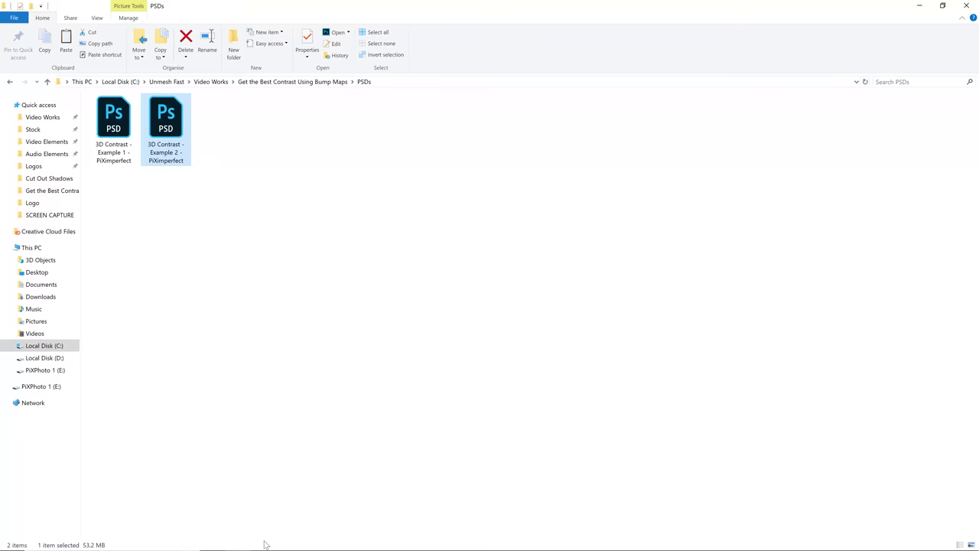
Step: Drop the PSD from File Explorer onto the Milanote board and tick 'Find an illustrator'
drag(164, 127, 782, 281)
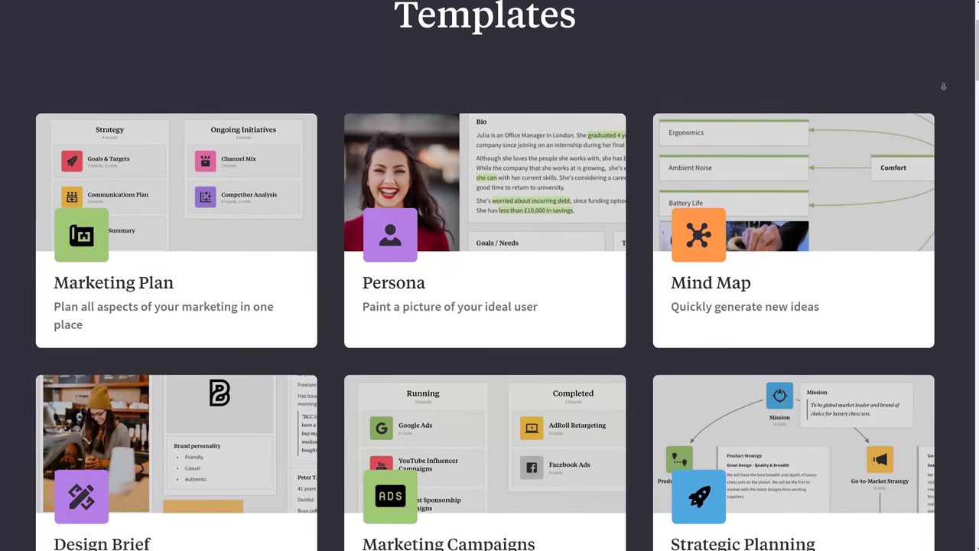
scroll(943, 87, down, 7)
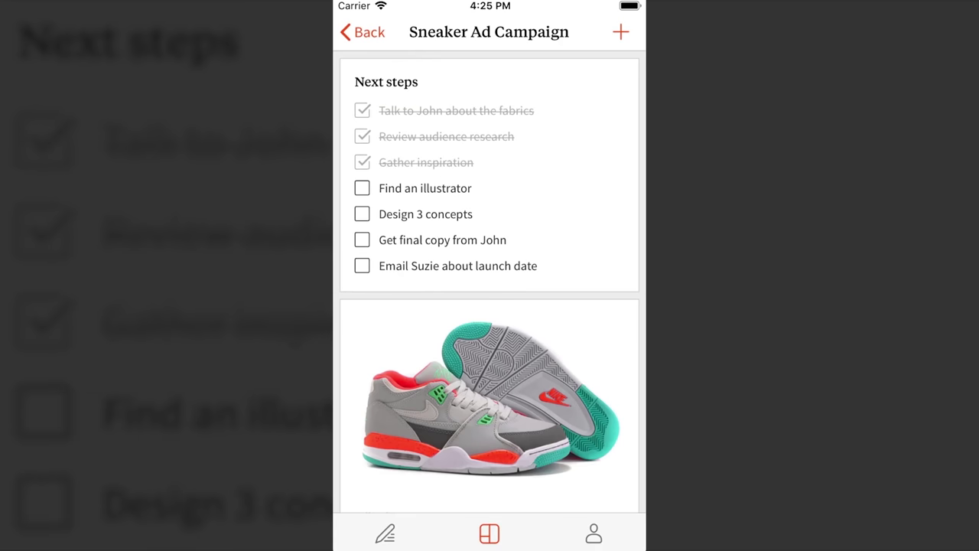
click(363, 187)
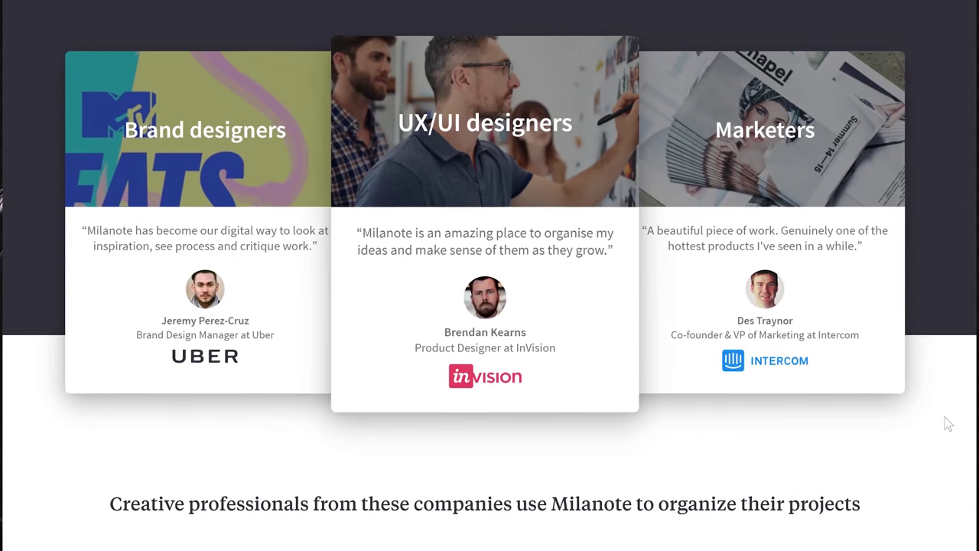
scroll(947, 418, down, 5)
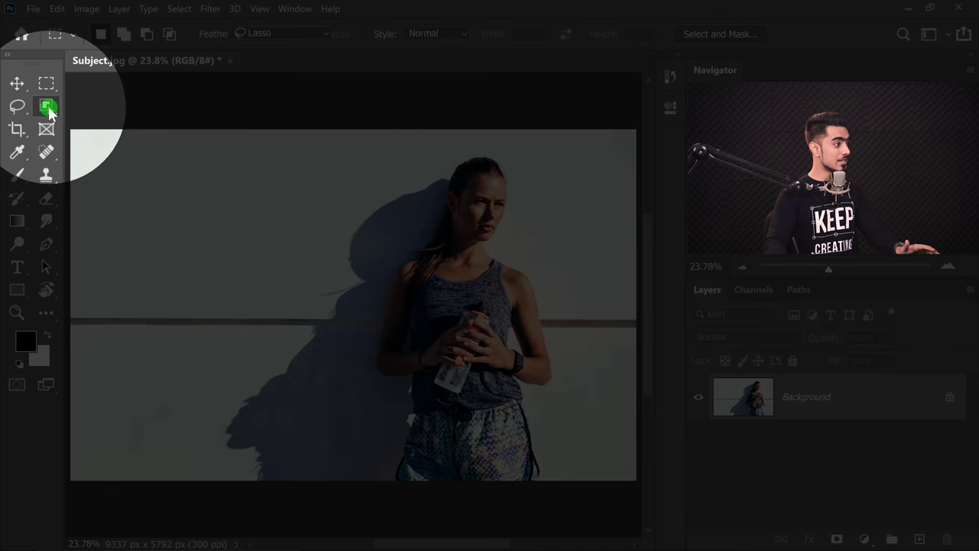
Step: Choose the Object Selection Tool and set its Mode to Rectangle
click(48, 107)
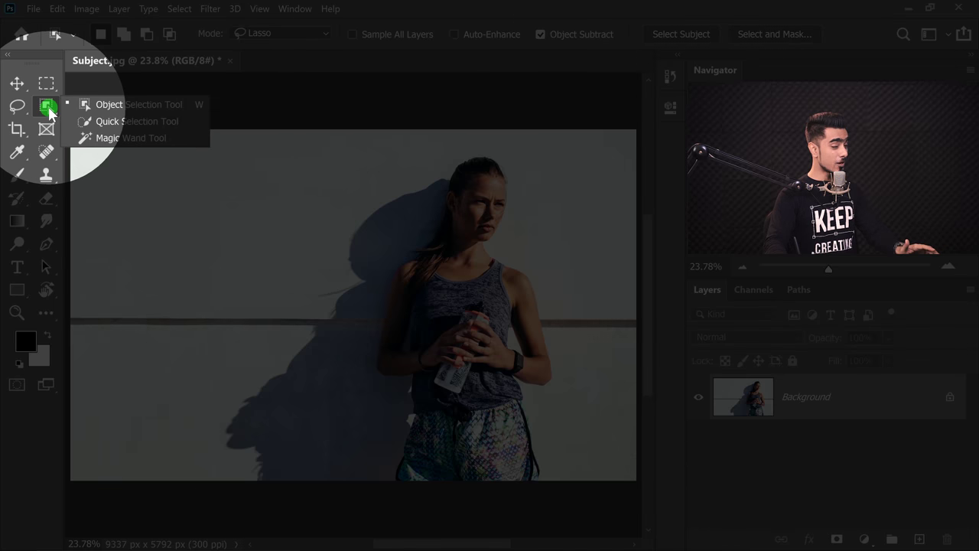
mouse_move(49, 112)
mouse_down()
mouse_move(86, 107)
mouse_move(103, 130)
mouse_move(98, 105)
mouse_up()
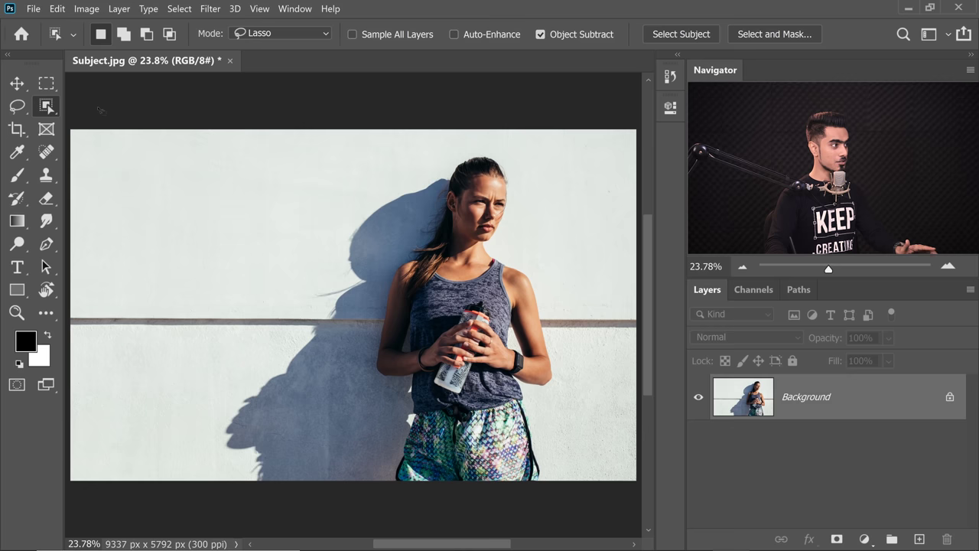
scroll(447, 226, right, 2)
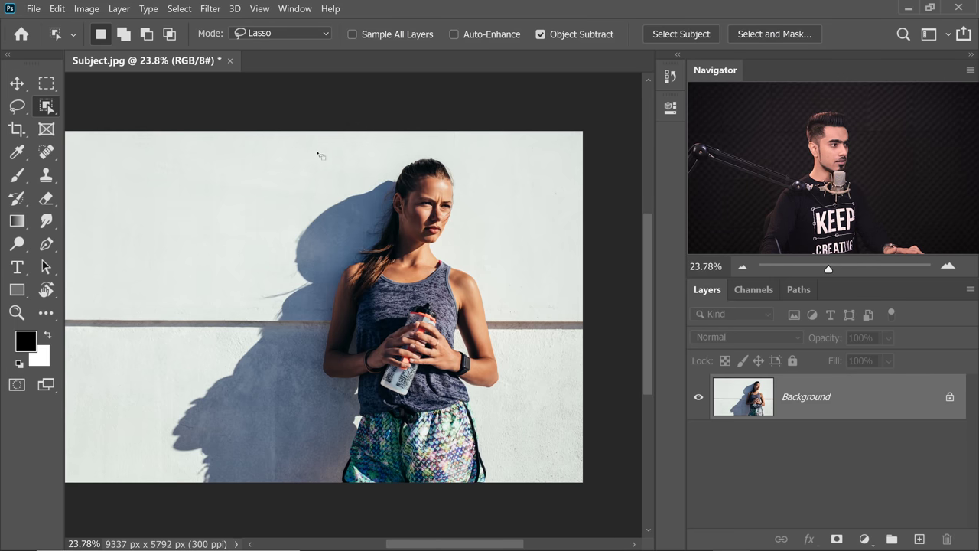
click(258, 32)
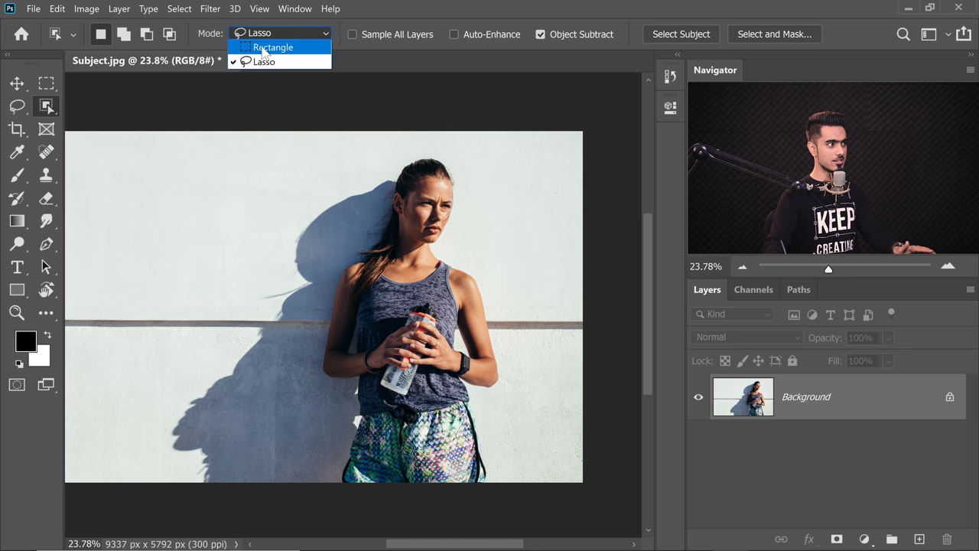
click(263, 48)
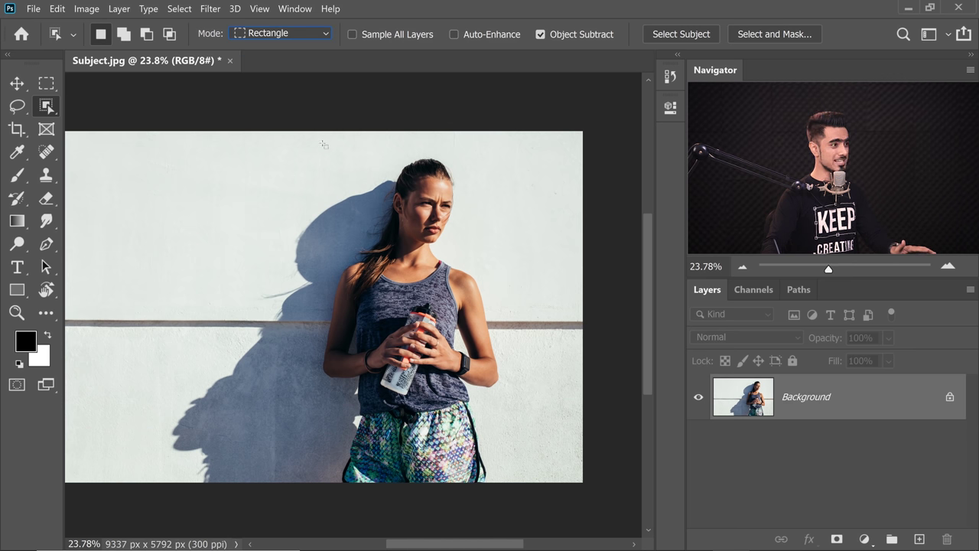
Step: Draw a rectangle around the woman to select her, then zoom in on her arm
drag(392, 247, 494, 481)
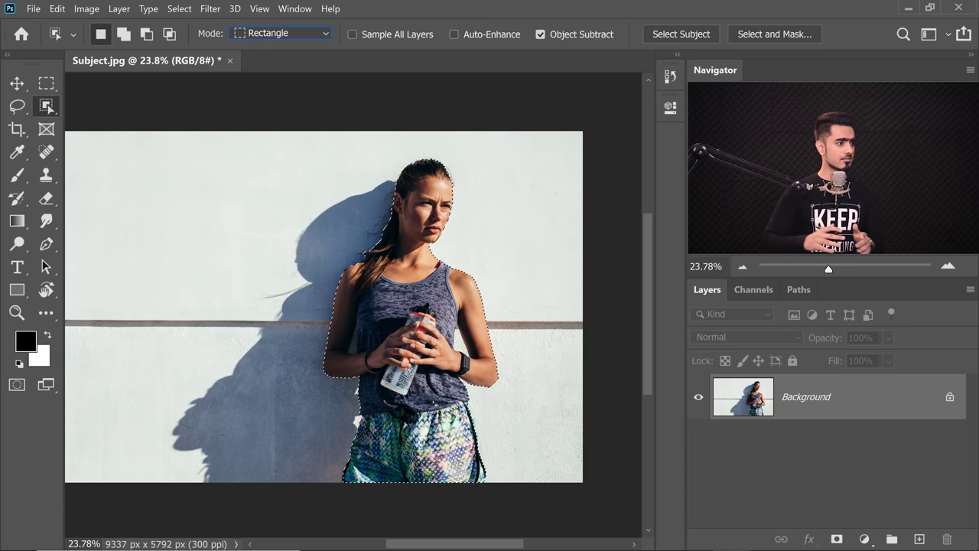
scroll(503, 343, up, 6)
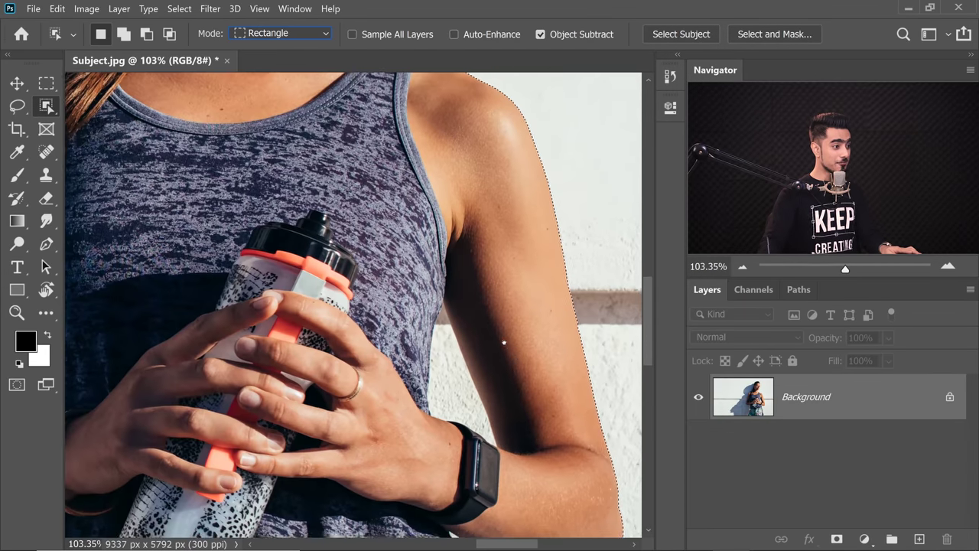
drag(503, 343, 436, 296)
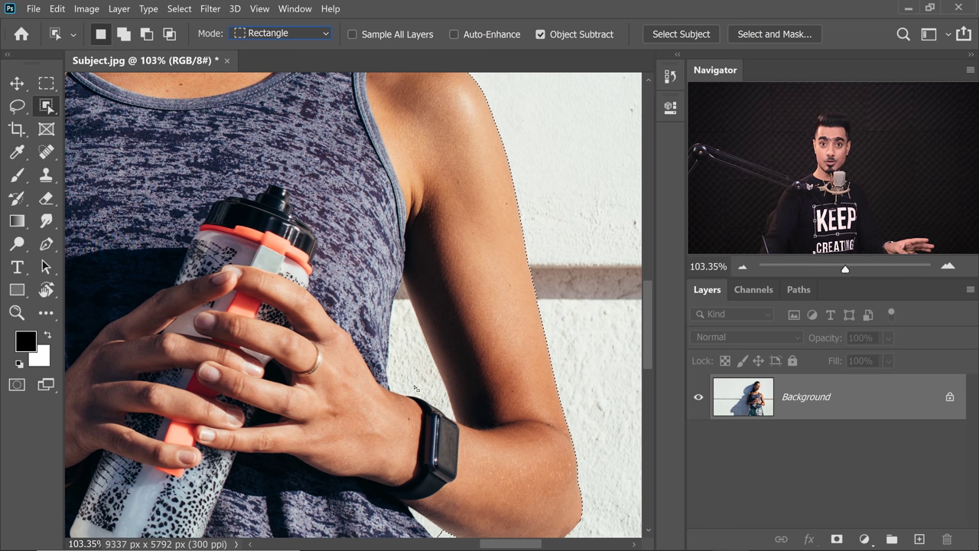
Step: Subtract the wall gap beside the arm with an Alt-dragged rectangle
key(alt)
drag(345, 155, 386, 231)
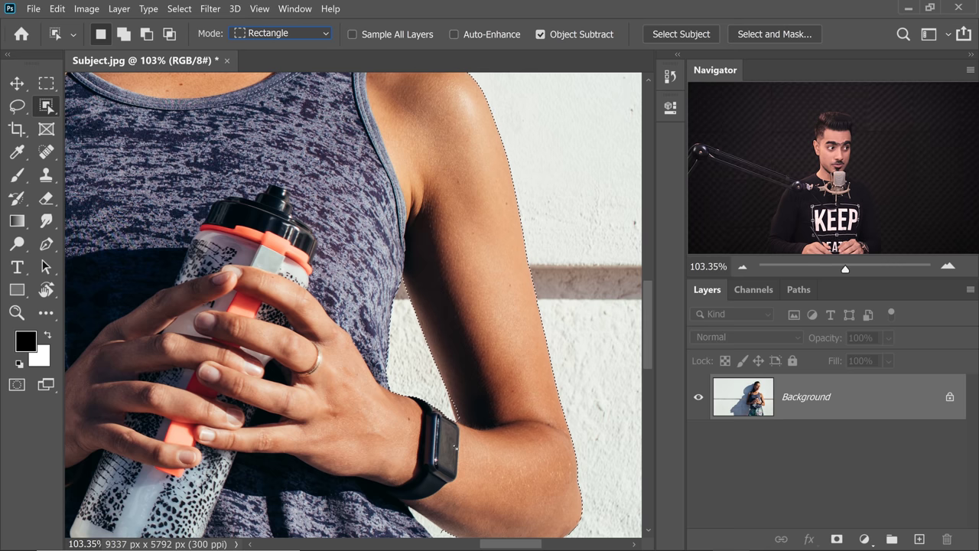
scroll(457, 391, up, 5)
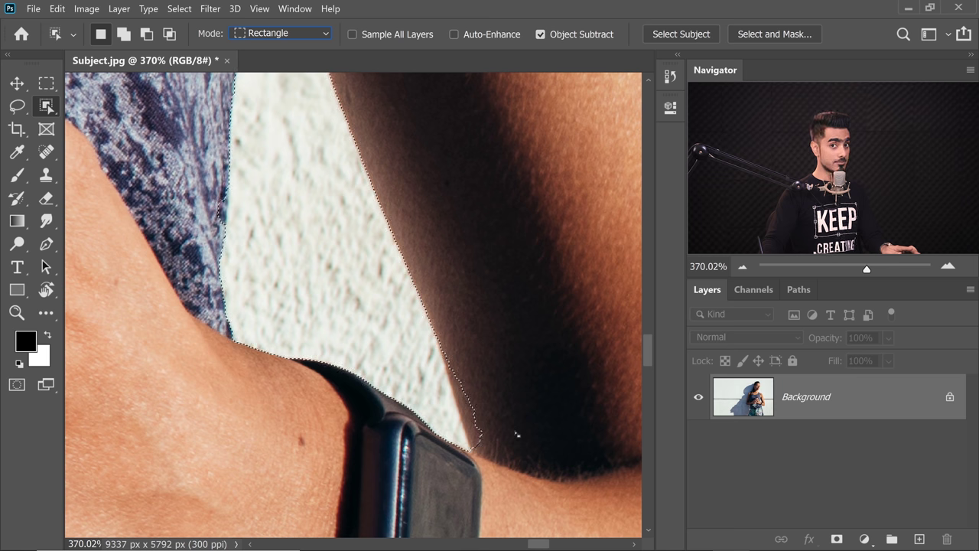
Step: Switch the Object Selection mode to Lasso and add the missed arm edge back
click(282, 33)
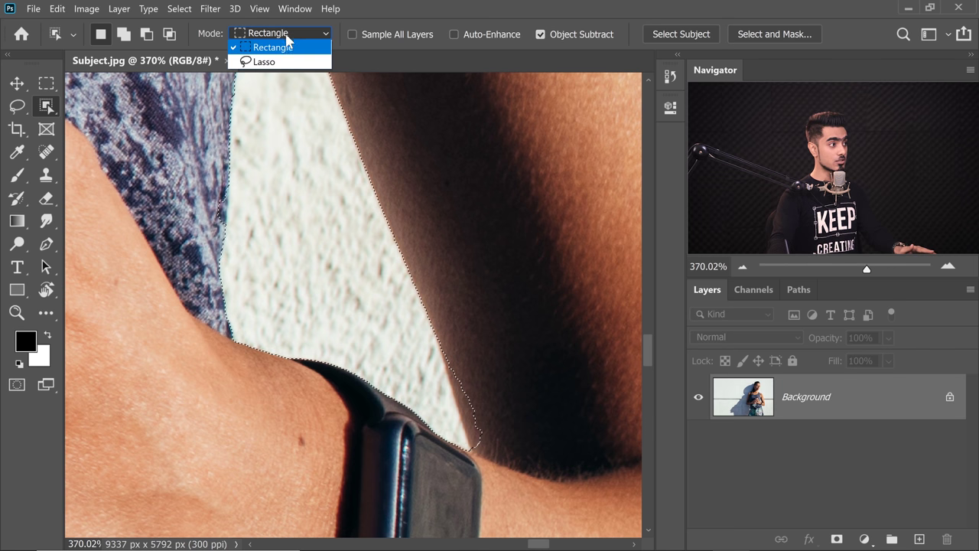
click(282, 64)
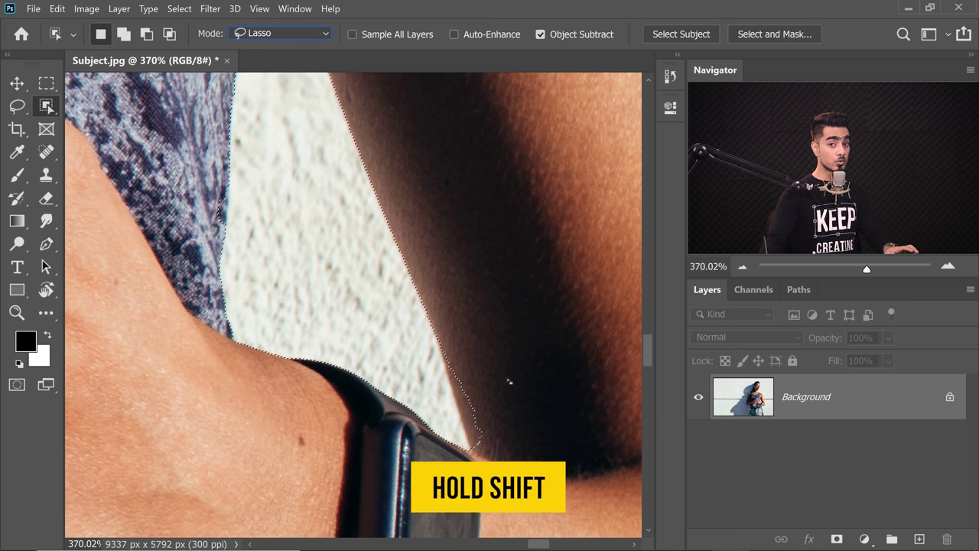
drag(474, 345, 447, 326)
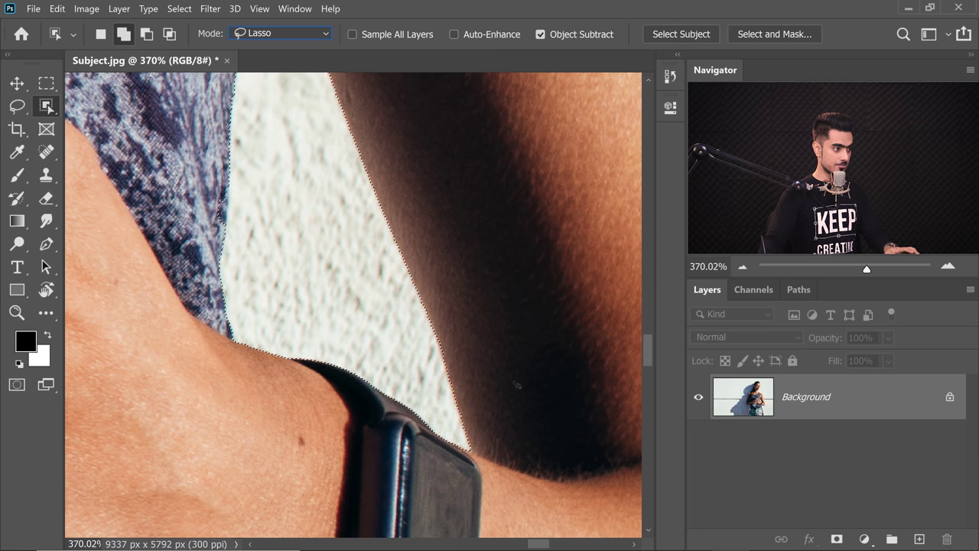
Step: Subtract the wall sliver by the forearm from the selection
scroll(453, 356, down, 4)
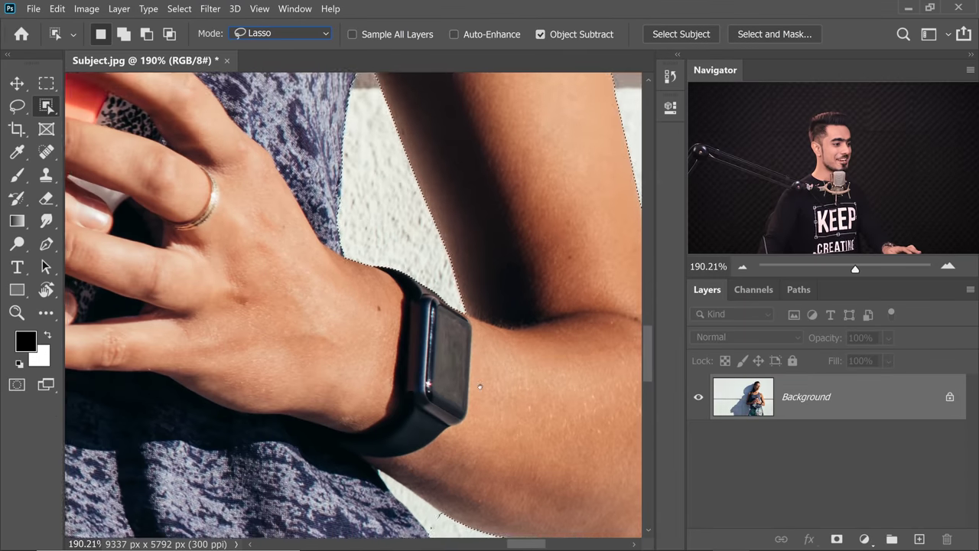
scroll(435, 365, up, 2)
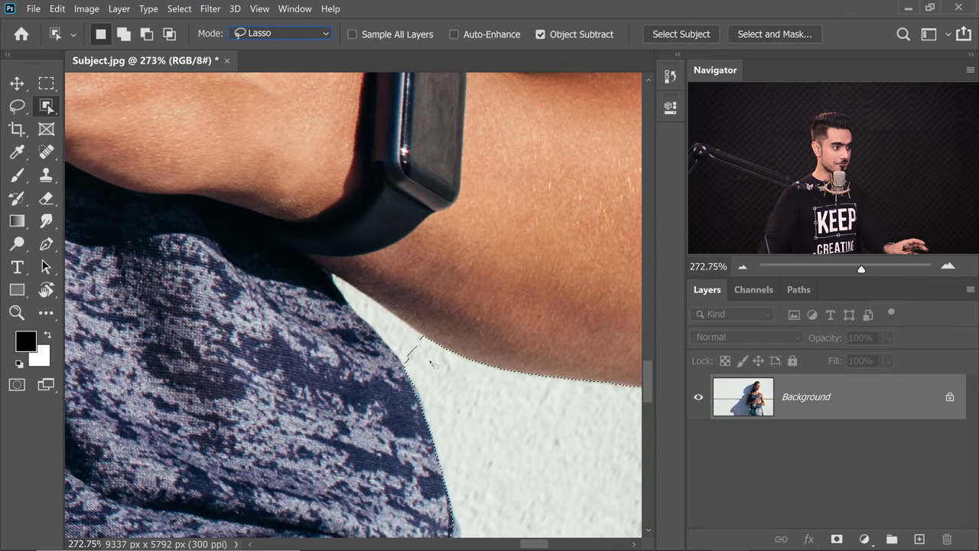
key(alt)
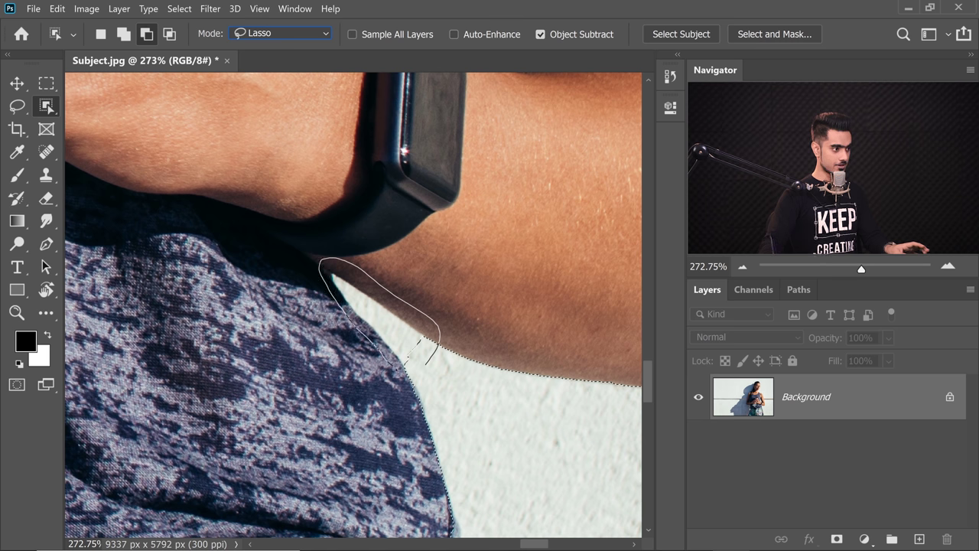
drag(419, 340, 417, 338)
Step: Subtract the wall gap between the arm and torso with an Alt lasso
scroll(359, 303, down, 6)
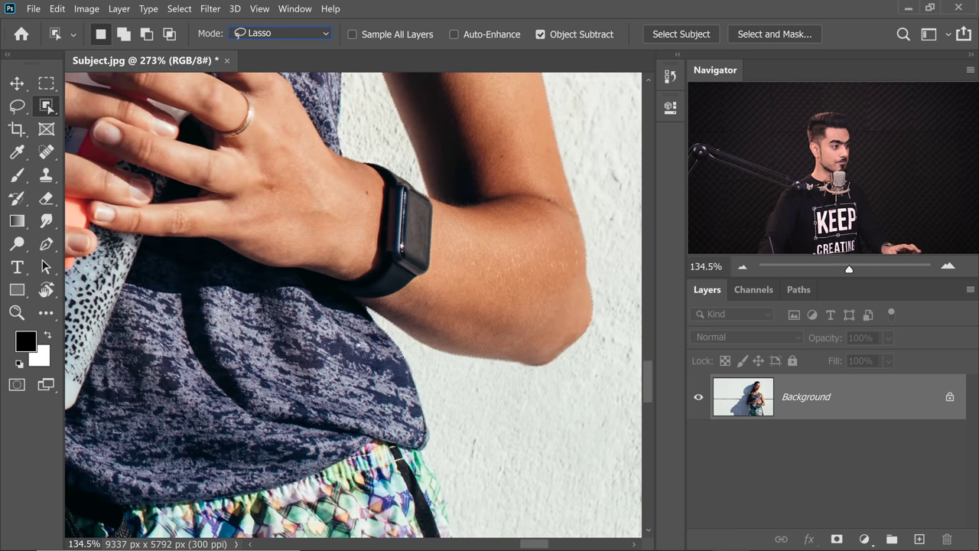
scroll(320, 299, up, 5)
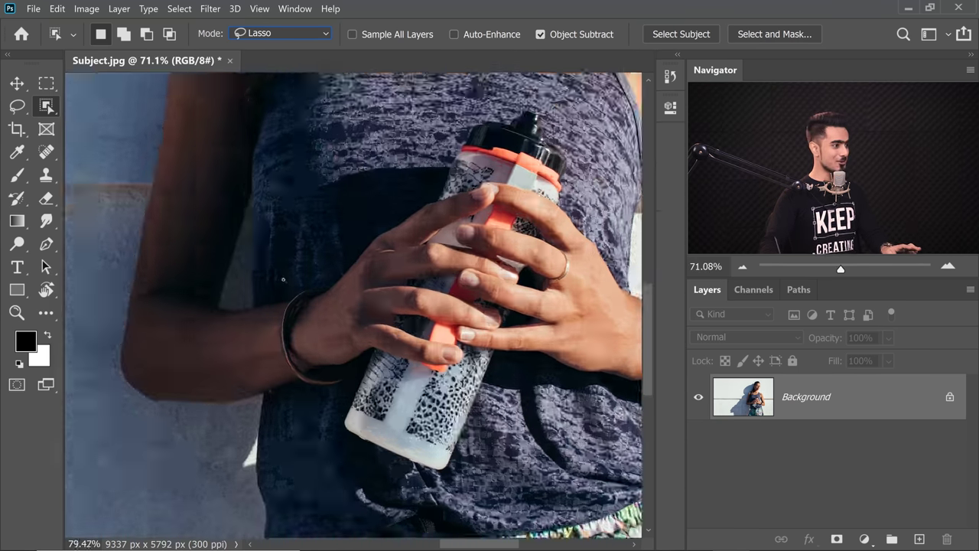
scroll(355, 326, down, 1)
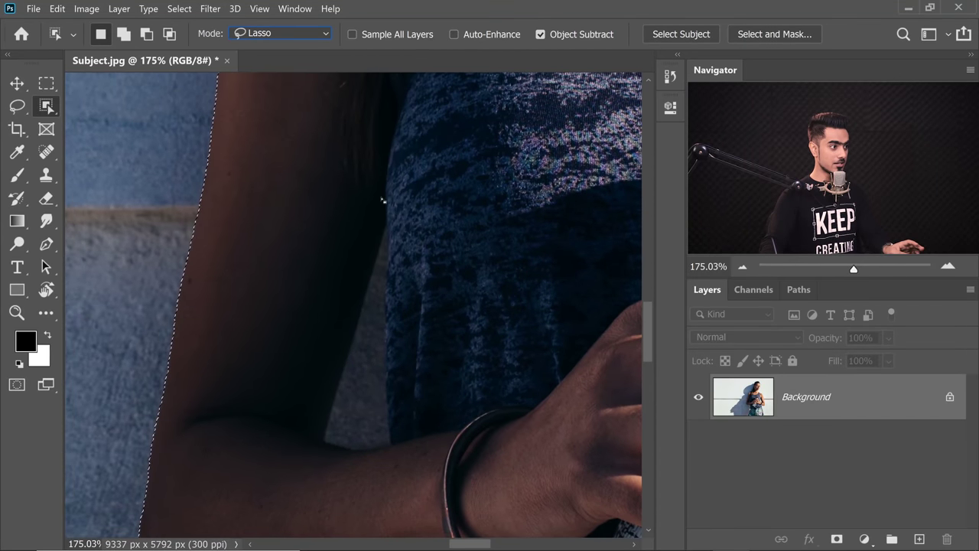
key(alt)
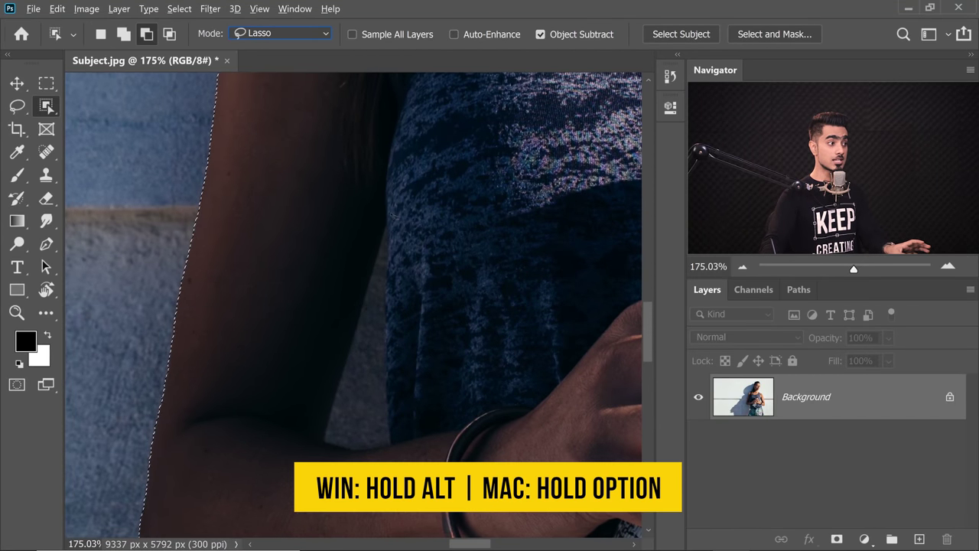
drag(388, 212, 355, 287)
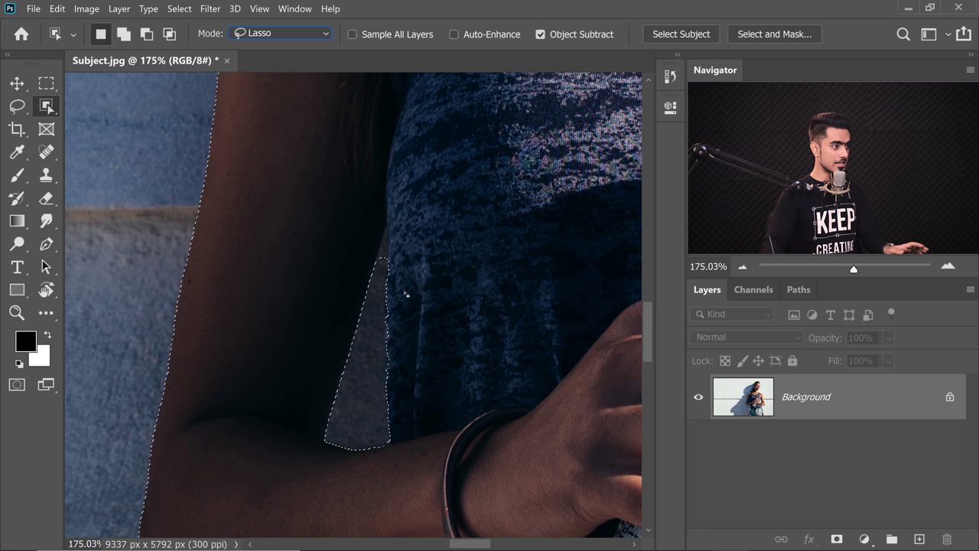
Step: Begin subtracting the remaining wall sliver beside the upper arm
scroll(405, 289, up, 5)
scroll(404, 258, up, 2)
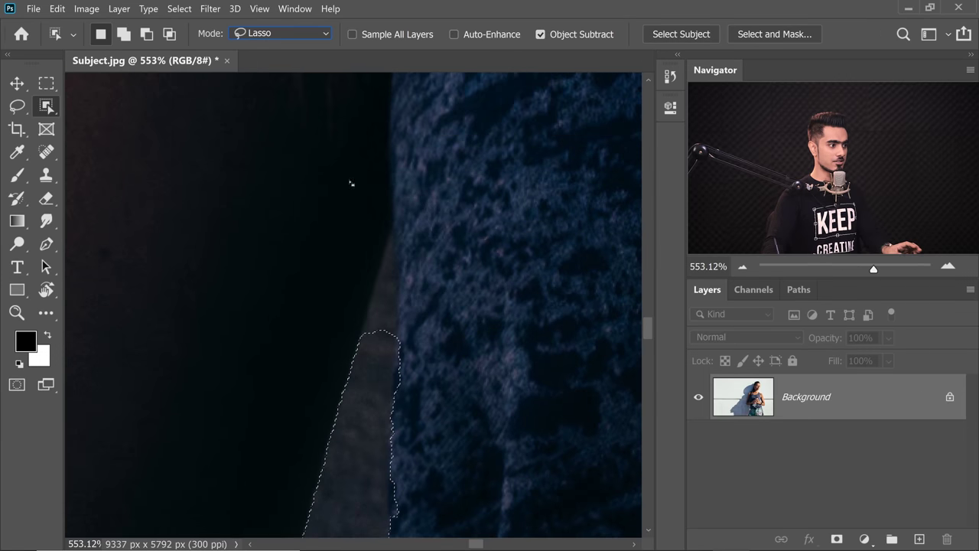
key(alt)
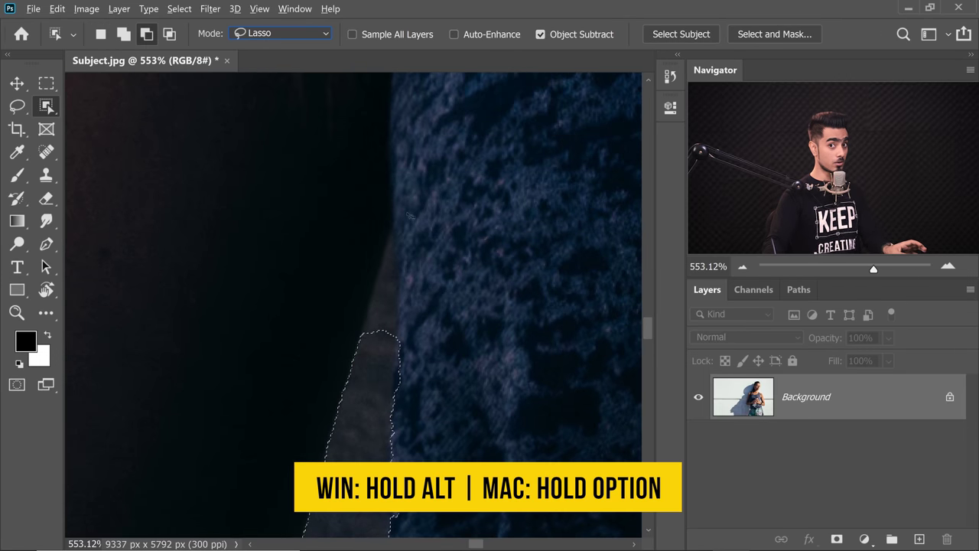
mouse_move(405, 211)
mouse_down()
mouse_move(394, 196)
mouse_move(348, 342)
mouse_up()
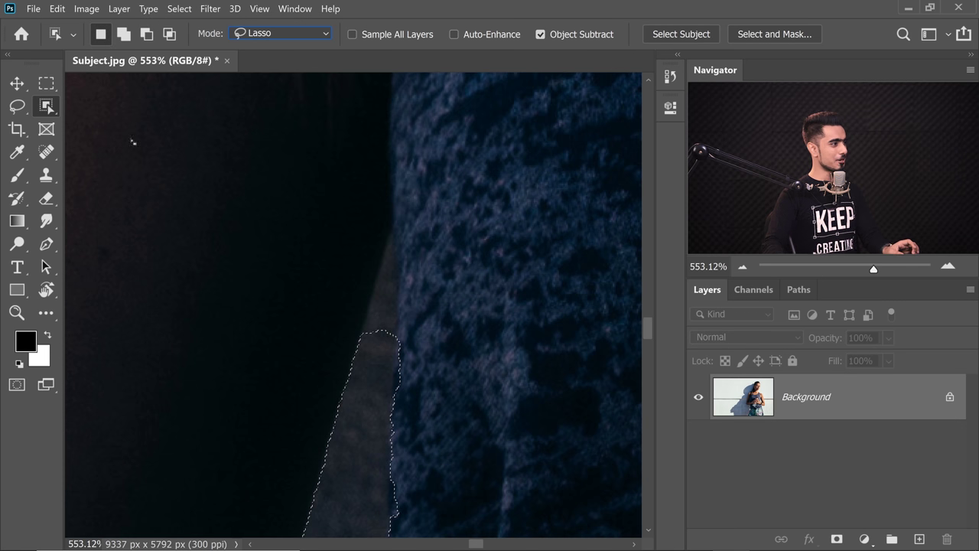
Step: With the Lasso Tool, subtract the last wall sliver by the arm, then fit the photo on screen
right_click(18, 107)
click(84, 104)
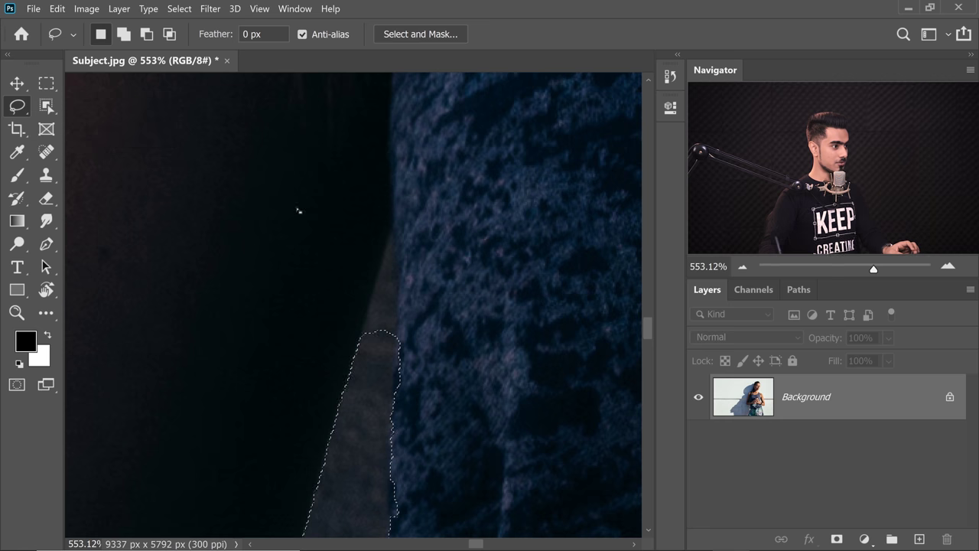
key(alt)
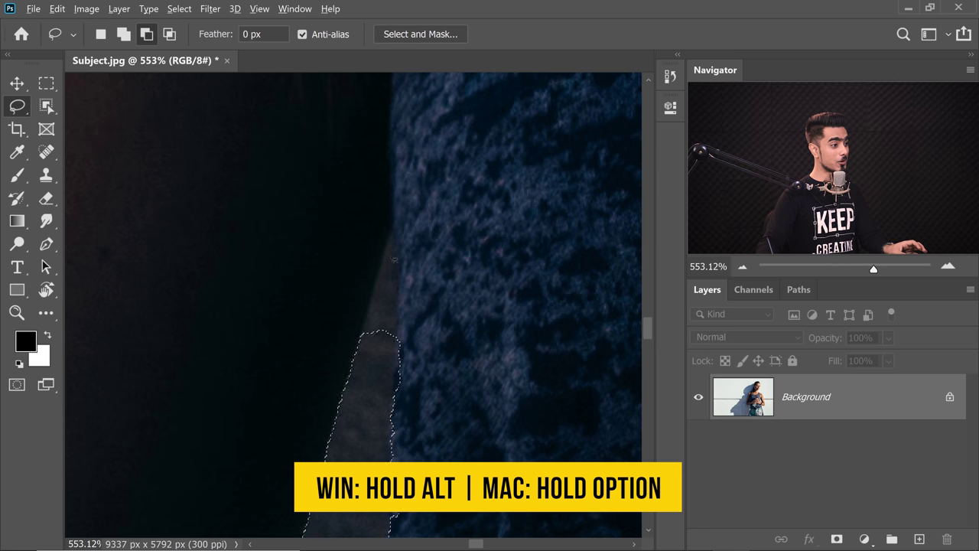
drag(392, 227, 385, 260)
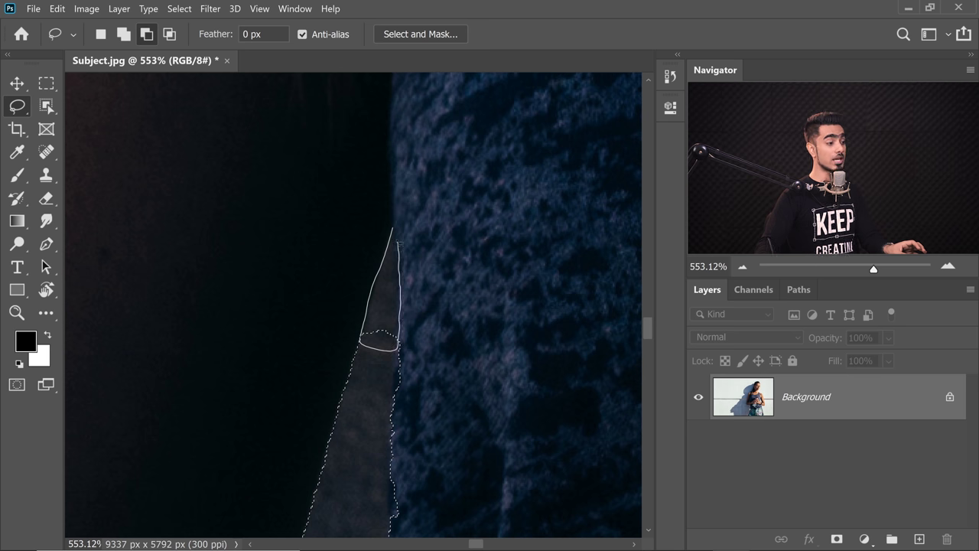
drag(397, 231, 396, 229)
key(ctrl+0)
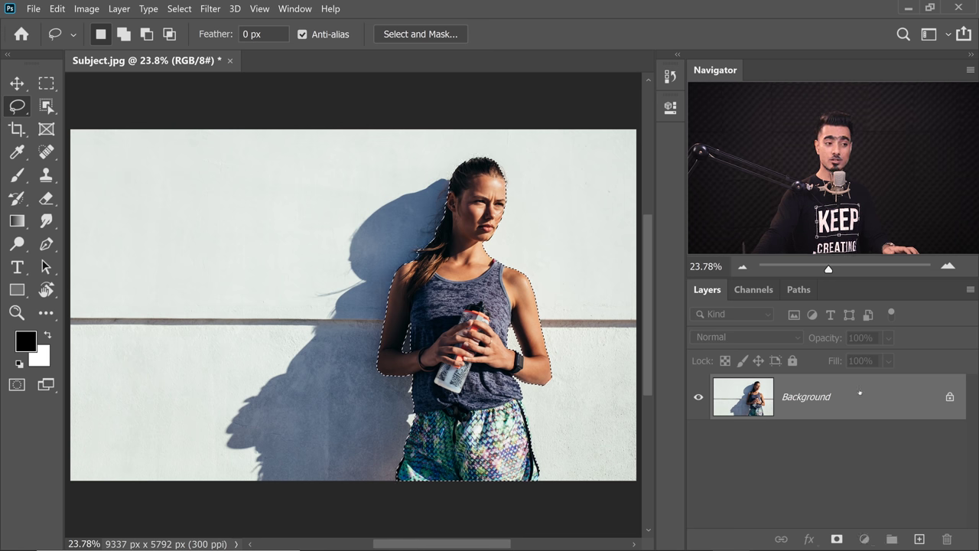
Step: Duplicate Background, mask the copy to the woman's selection, and rename it Subject
drag(863, 393, 919, 539)
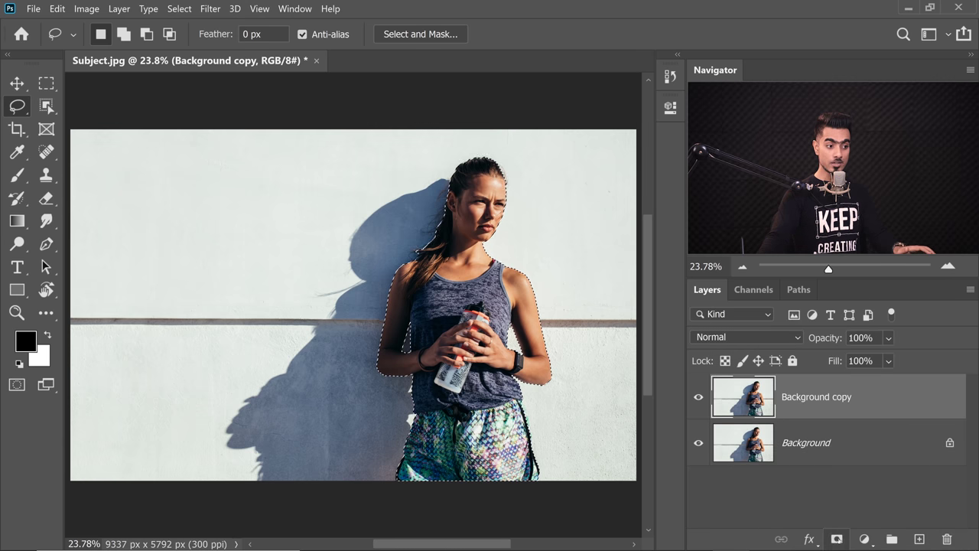
click(836, 539)
double_click(889, 397)
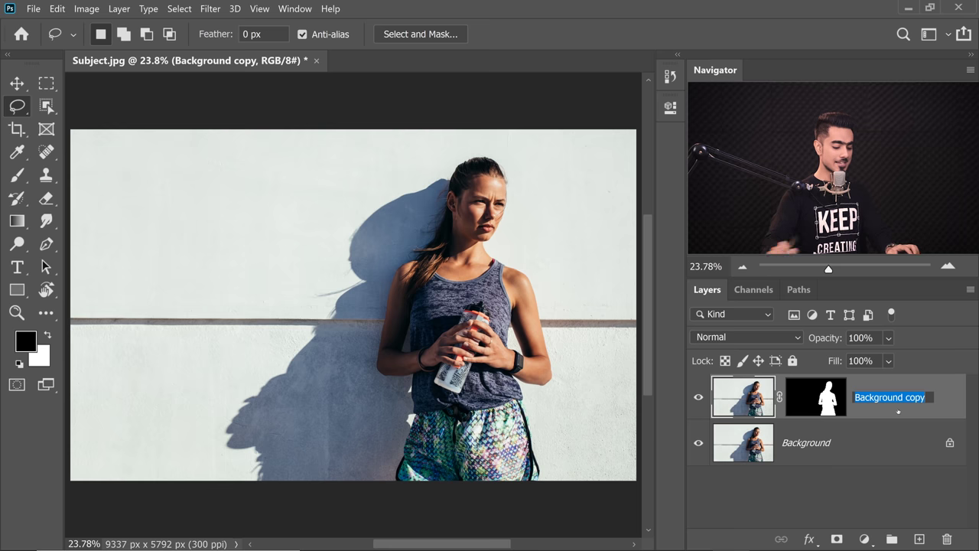
text(Subject)
key(Return)
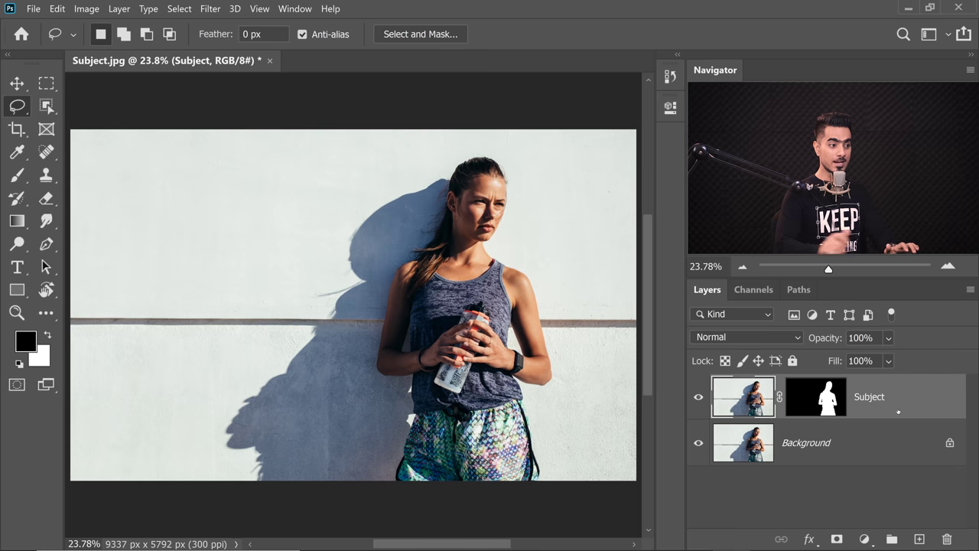
Step: Hide and reshow Background to check the cut-out, then select the Background layer
click(699, 442)
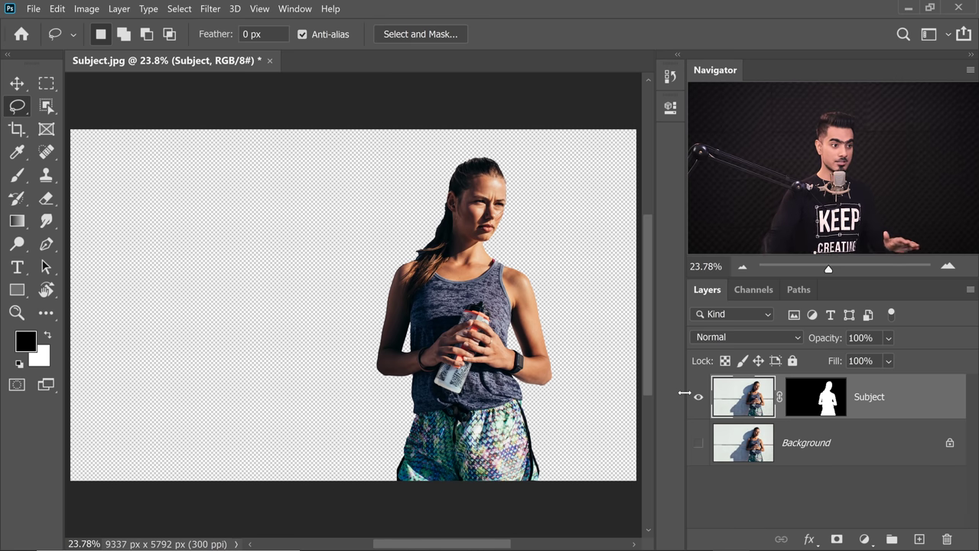
click(699, 443)
click(783, 458)
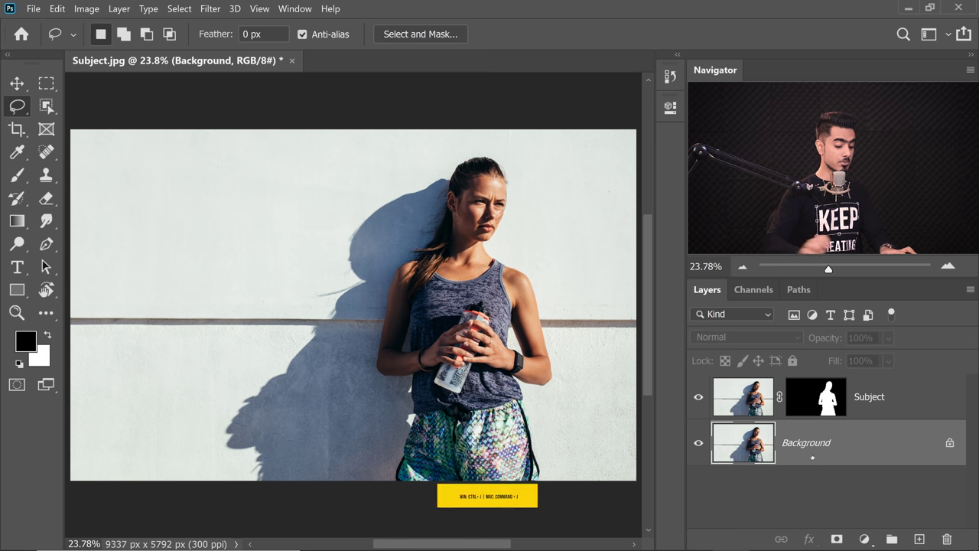
Step: Duplicate Background and Content-Aware Fill a marquee over the horizontal wall stripe
key(ctrl+j)
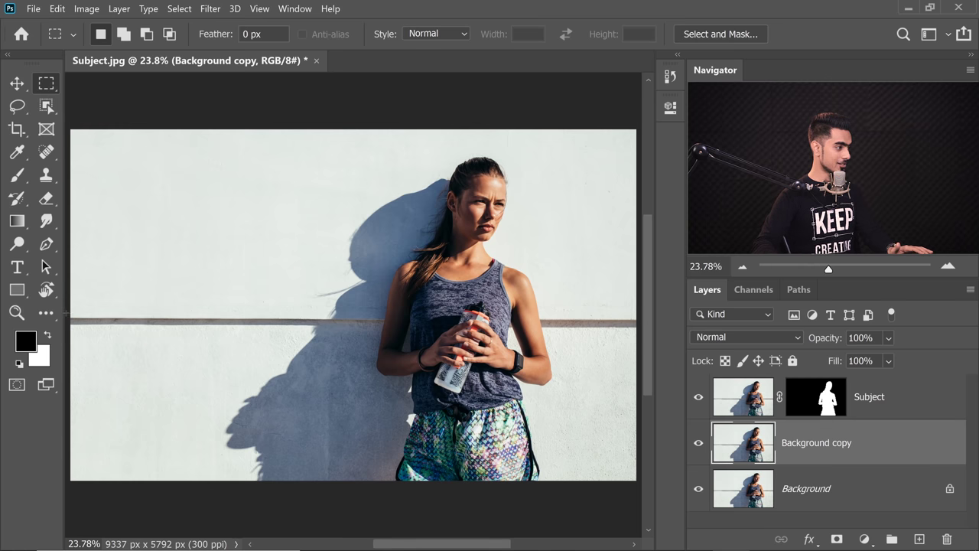
drag(70, 313, 651, 332)
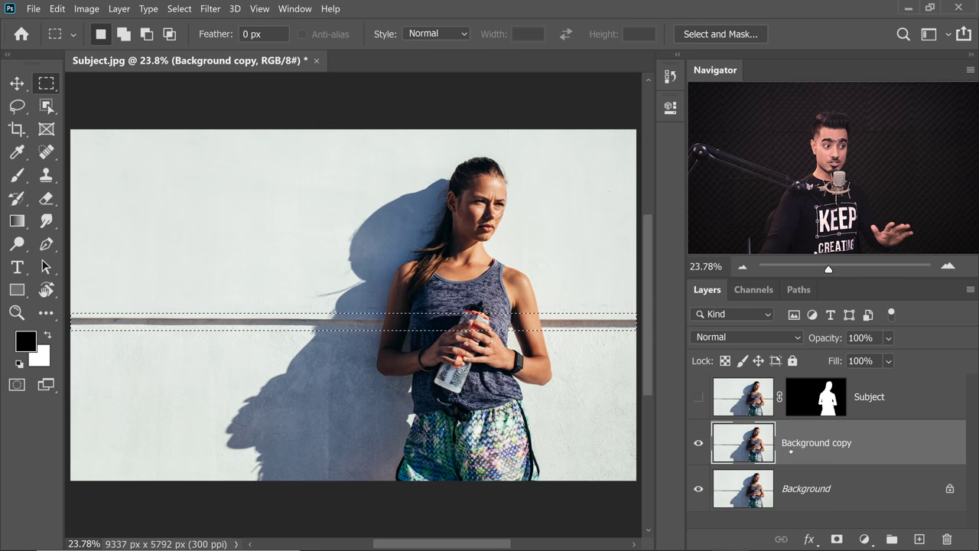
click(58, 9)
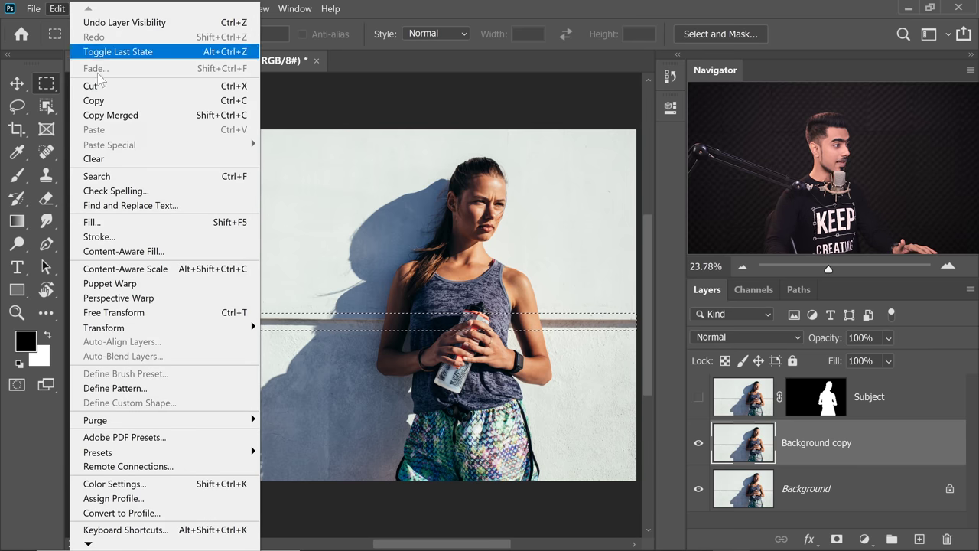
click(122, 251)
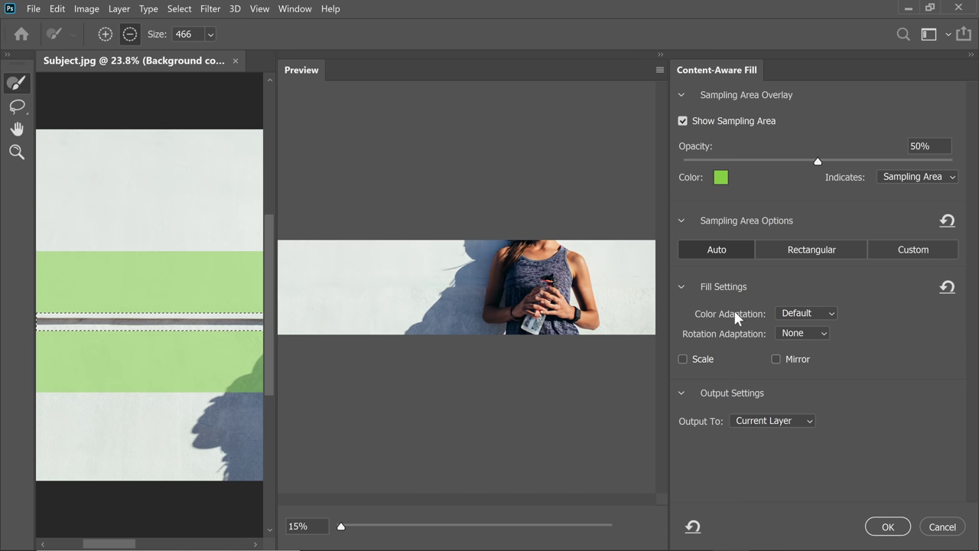
click(884, 526)
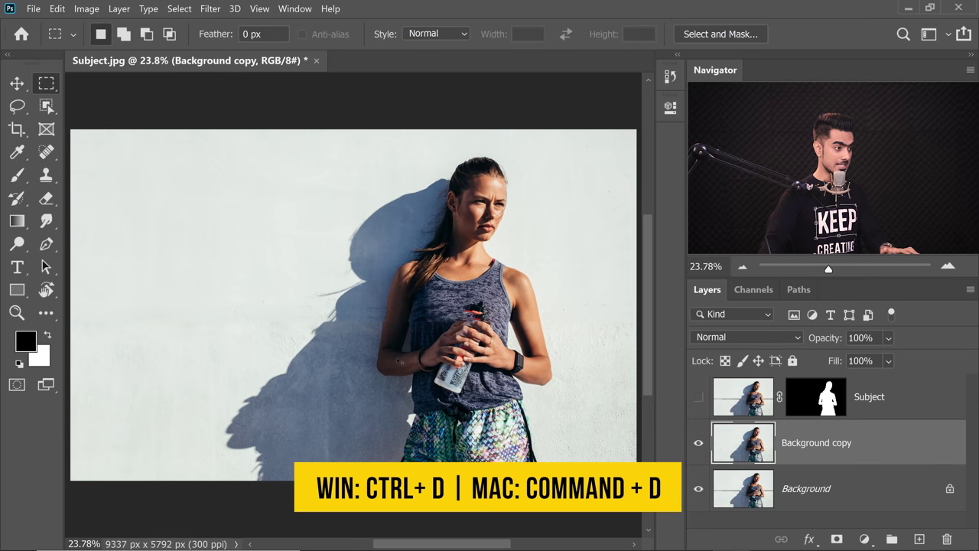
Step: Clone-stamp wall texture (Current & Below) over the leftover stripe beside the woman's shoulder
scroll(384, 318, up, 5)
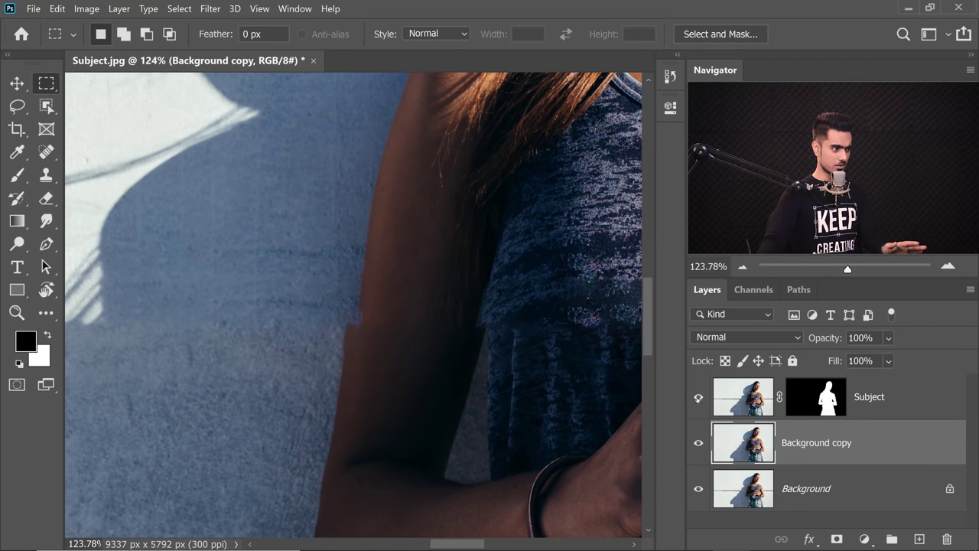
click(698, 397)
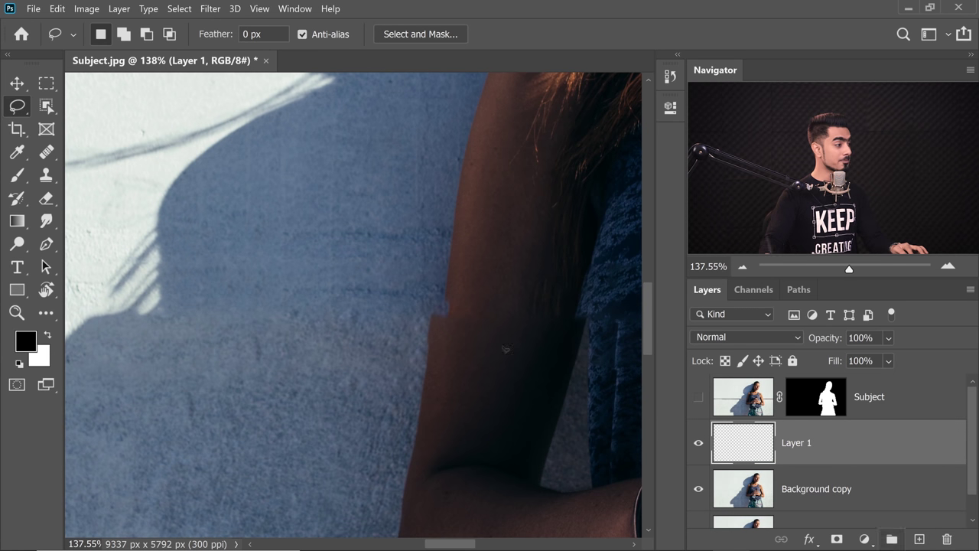
click(46, 176)
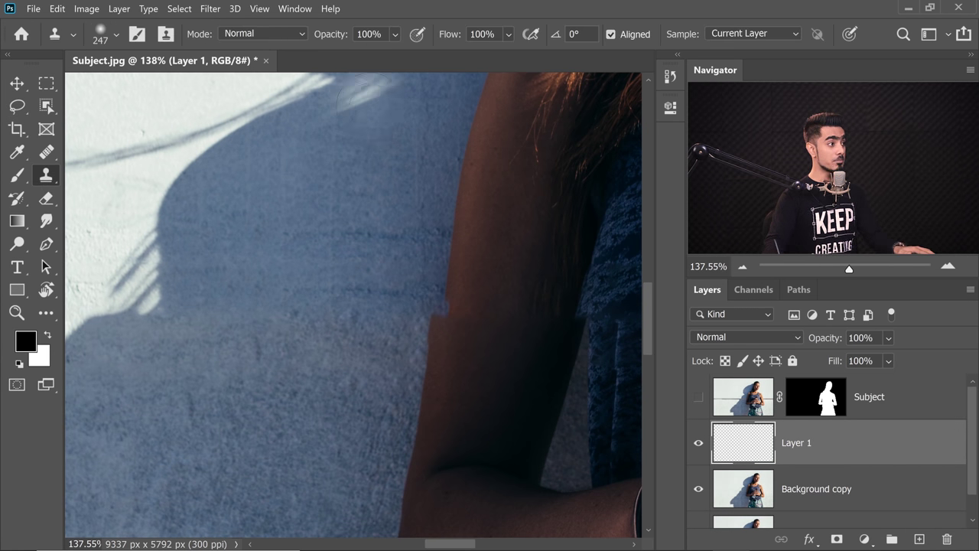
click(732, 39)
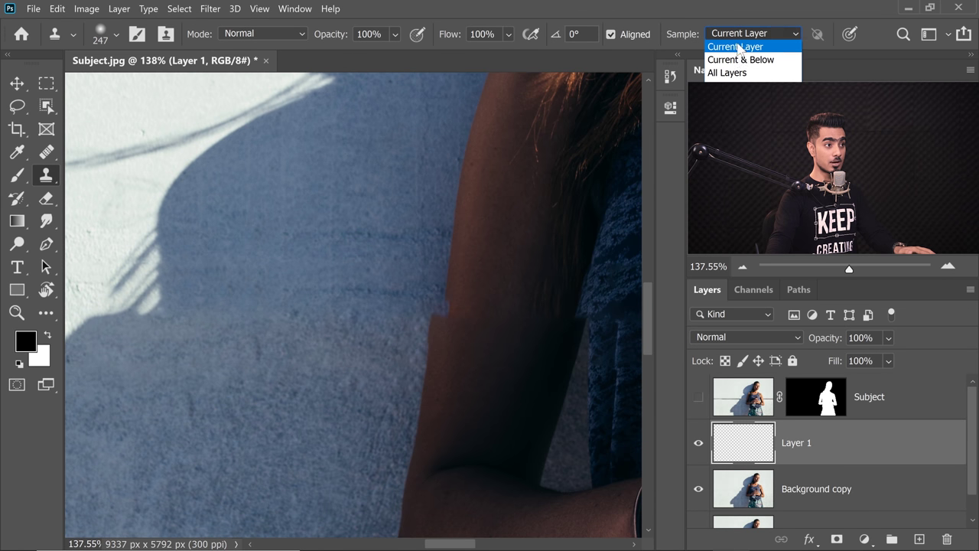
click(741, 54)
key(bracketright)
key(bracketright)
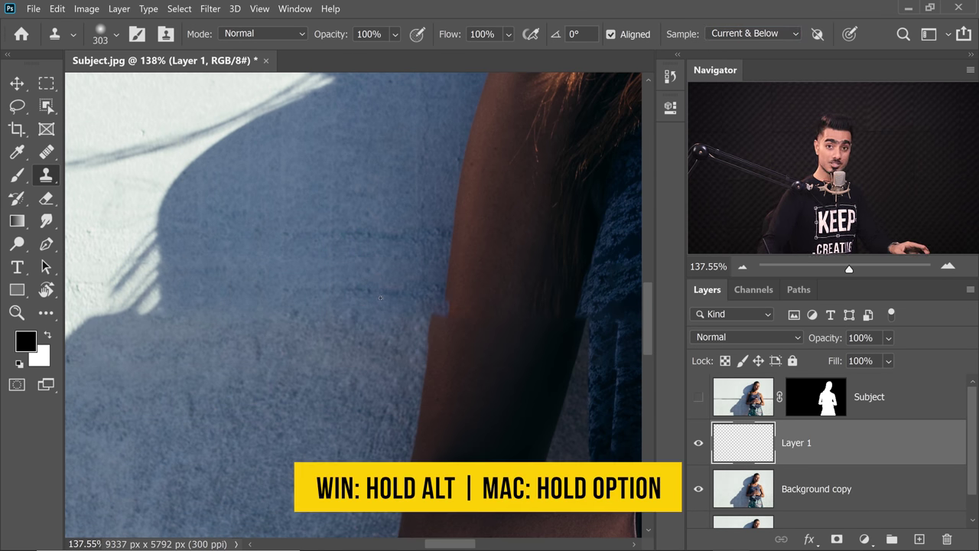
mouse_move(441, 289)
mouse_down()
mouse_move(456, 241)
mouse_move(461, 304)
mouse_move(433, 345)
mouse_move(428, 332)
mouse_move(451, 286)
mouse_move(459, 223)
mouse_move(452, 288)
mouse_move(434, 334)
mouse_up()
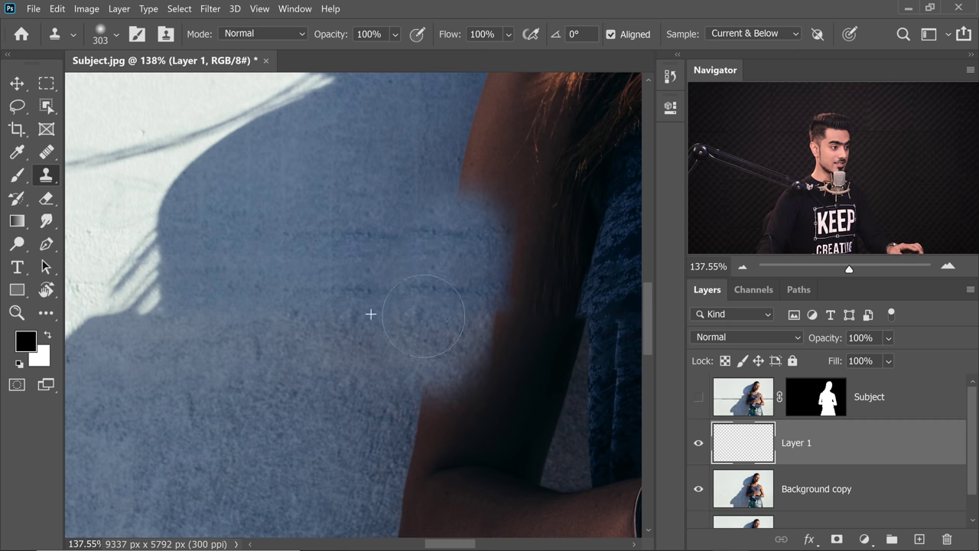
scroll(402, 335, down, 5)
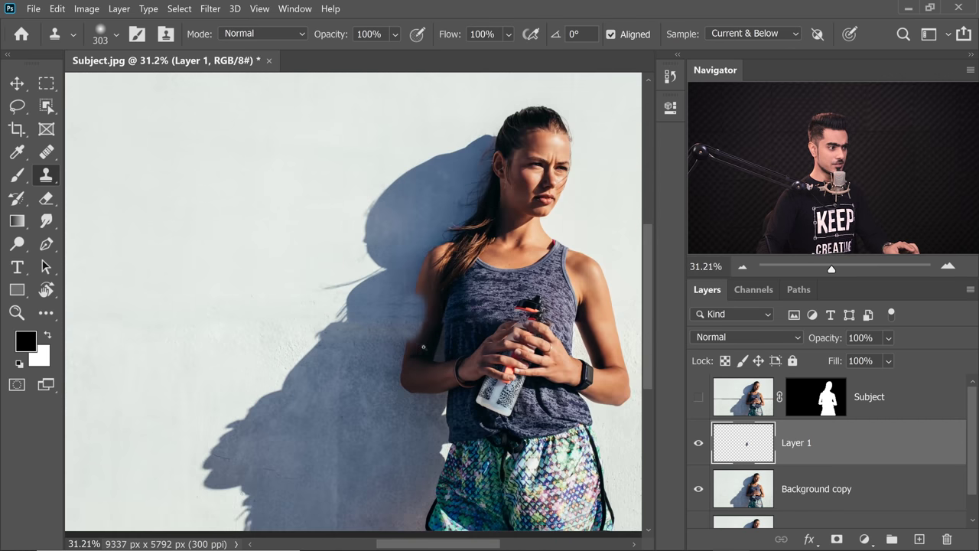
scroll(402, 335, up, 2)
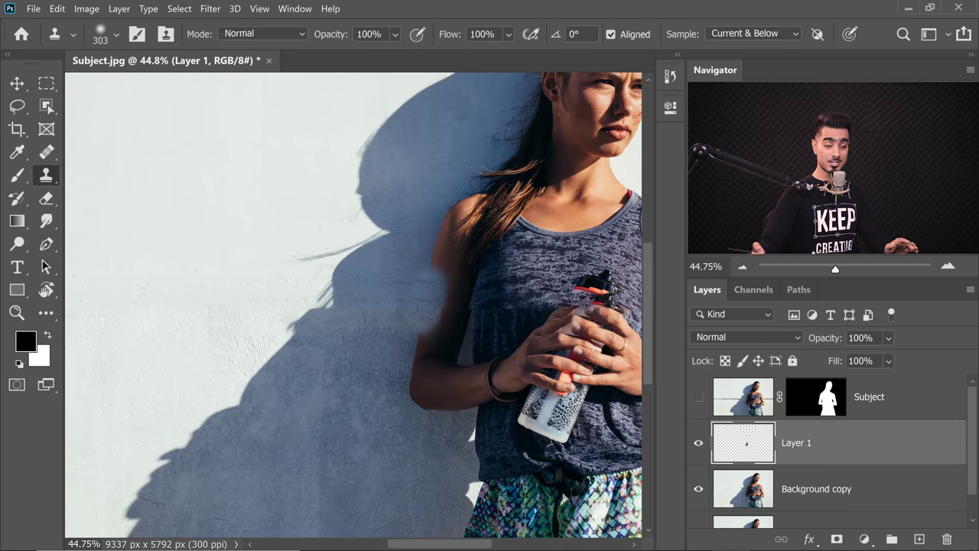
click(87, 8)
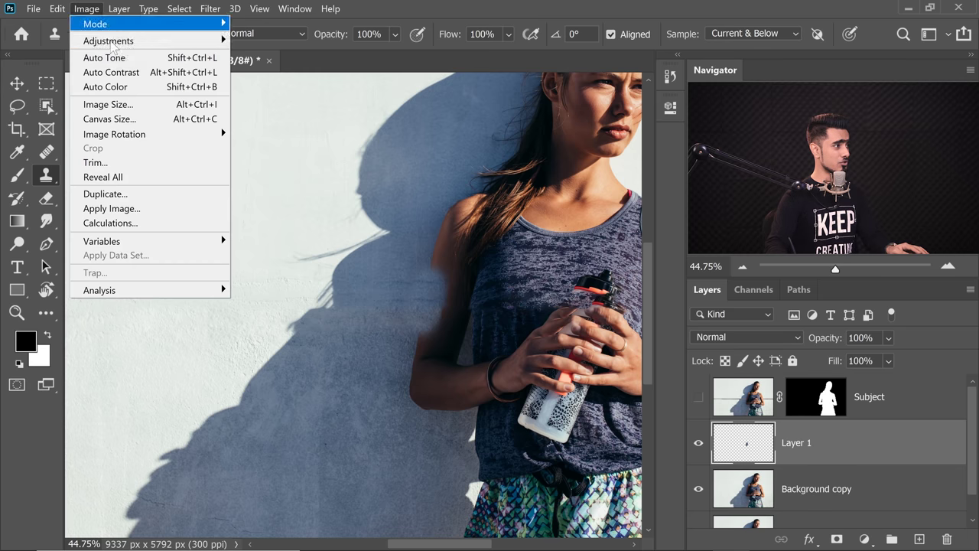
mouse_move(183, 41)
click(260, 71)
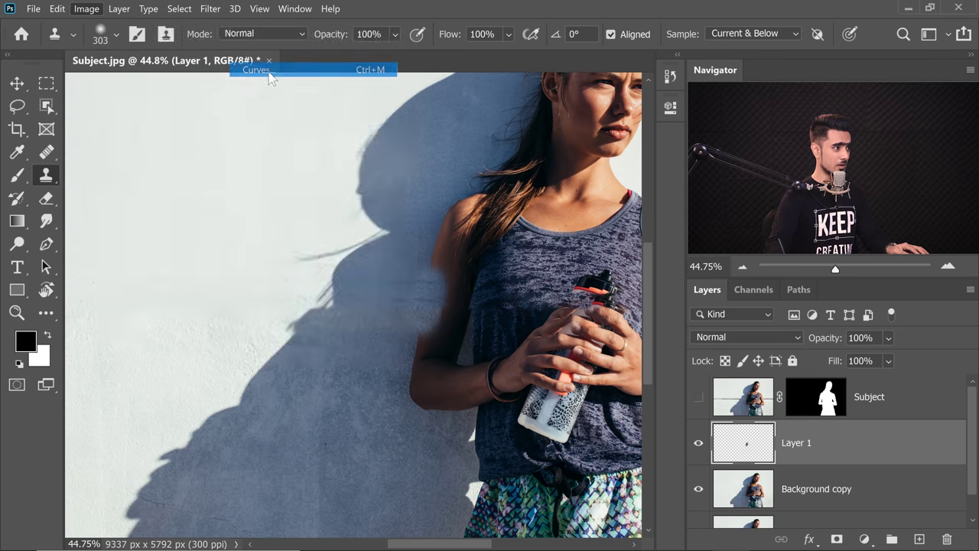
drag(295, 101, 697, 146)
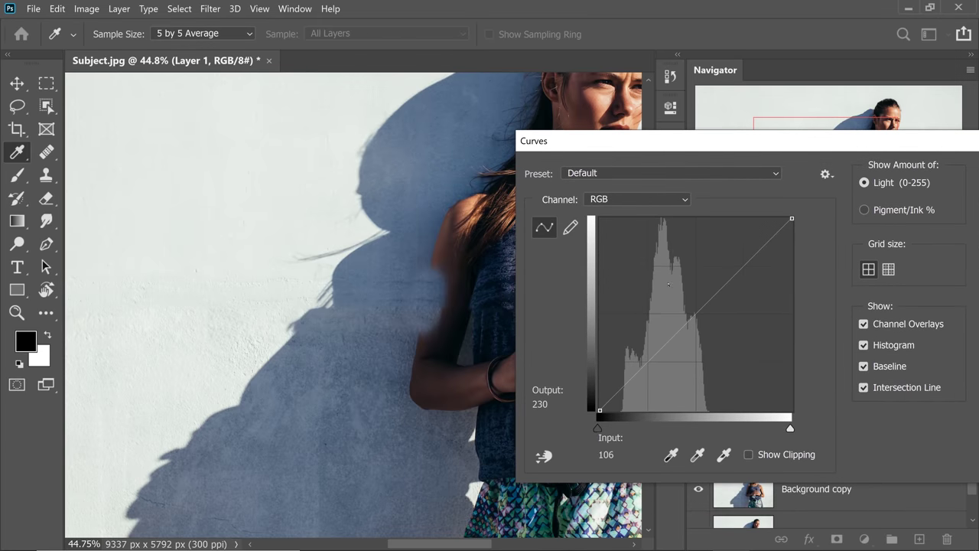
click(696, 312)
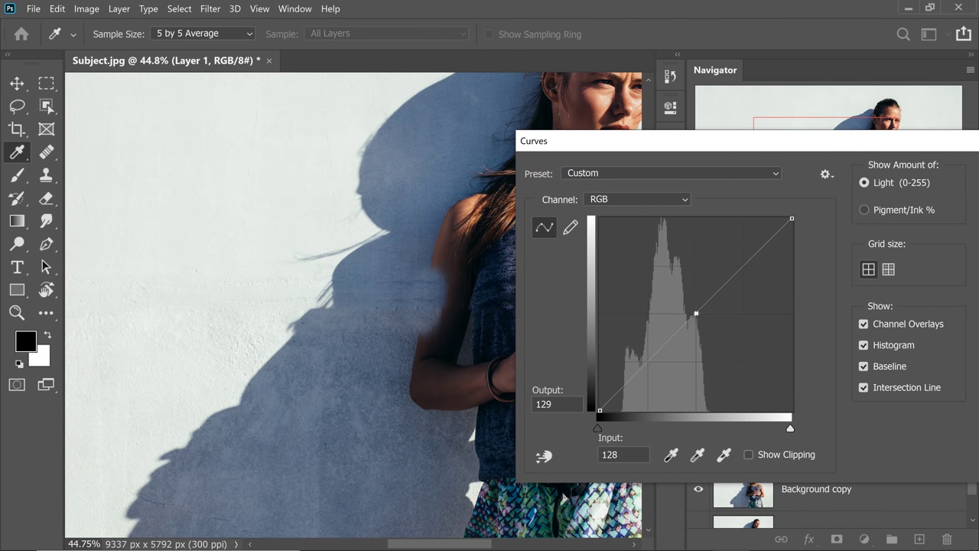
mouse_move(696, 313)
mouse_down()
mouse_move(718, 342)
mouse_move(686, 311)
mouse_move(700, 323)
mouse_up()
drag(792, 149, 561, 156)
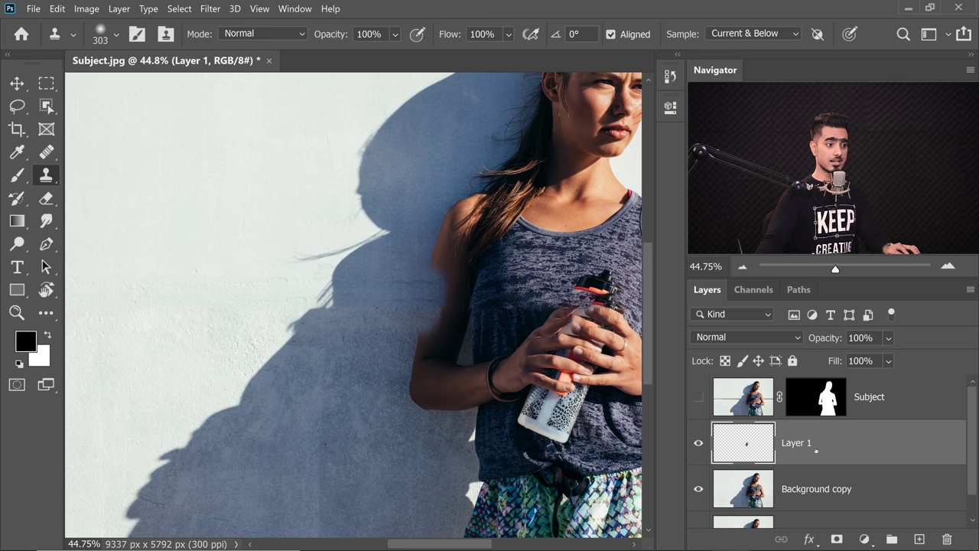
Step: Merge Background copy with Layer 1, rename the result 'Shadow', and fit the image on screen
ctrl+click(868, 488)
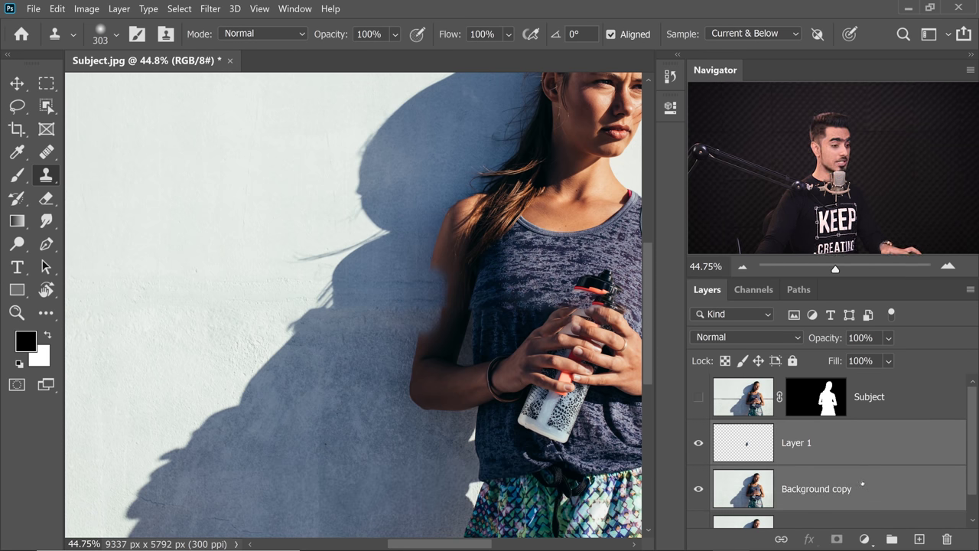
key(ctrl+e)
double_click(796, 443)
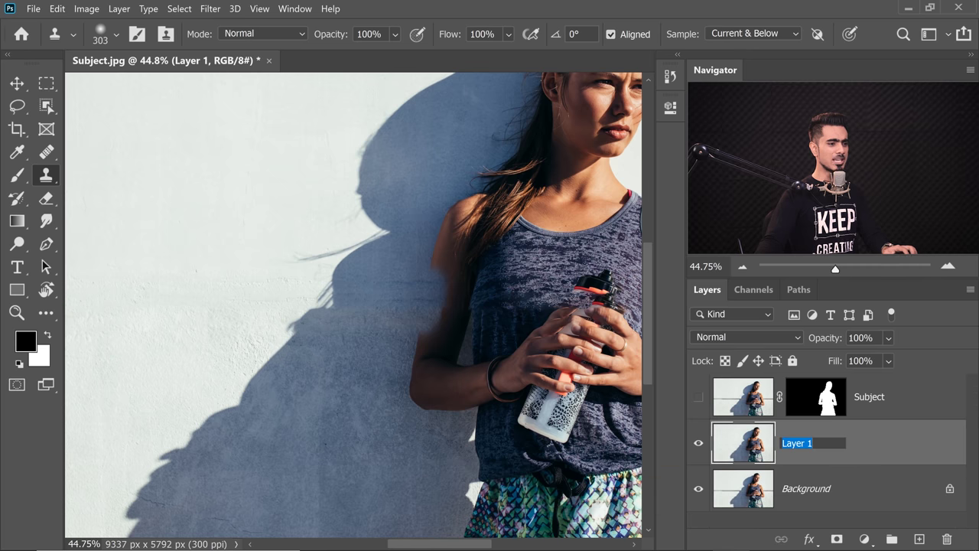
text(Shadow)
key(Return)
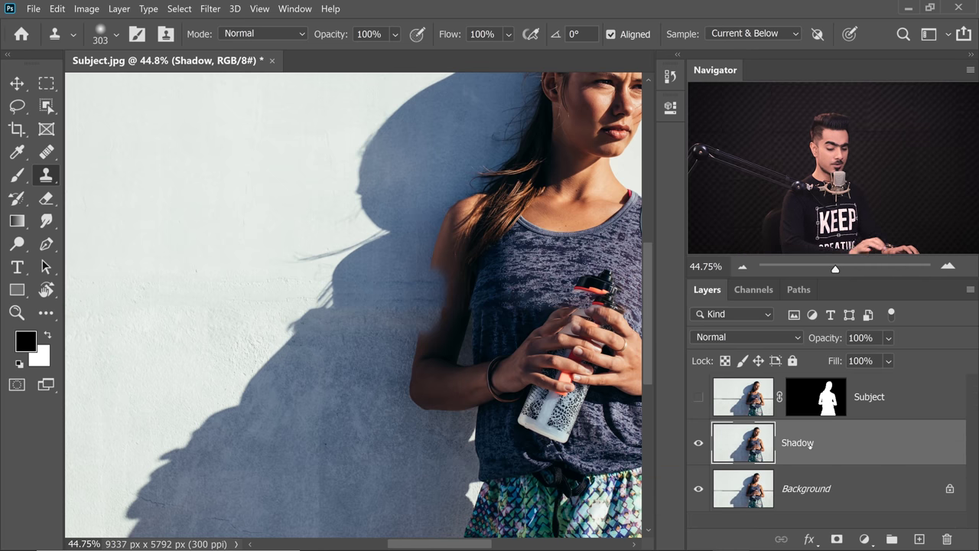
key(ctrl+0)
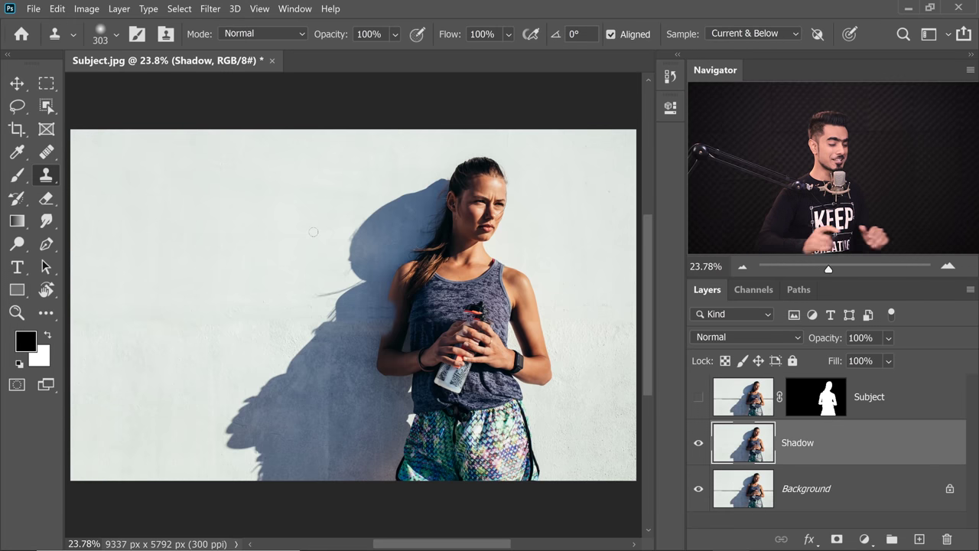
Step: Compare the Red and Green channels, then load the Red channel as a selection and return to RGB
click(753, 290)
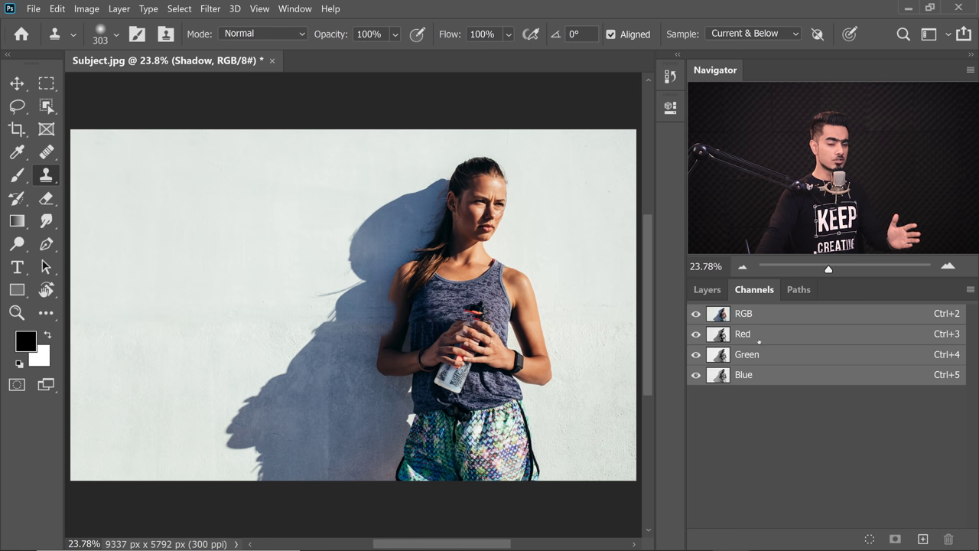
click(771, 335)
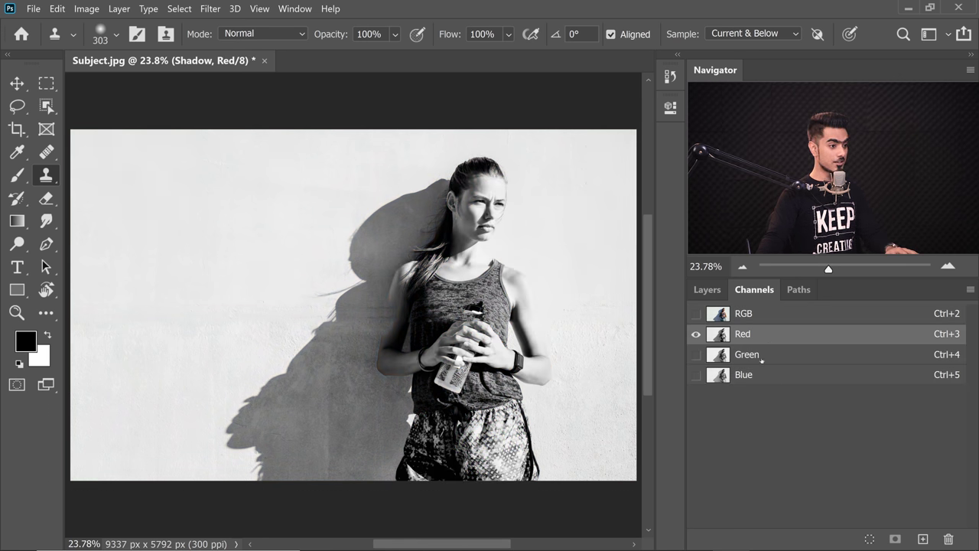
click(762, 356)
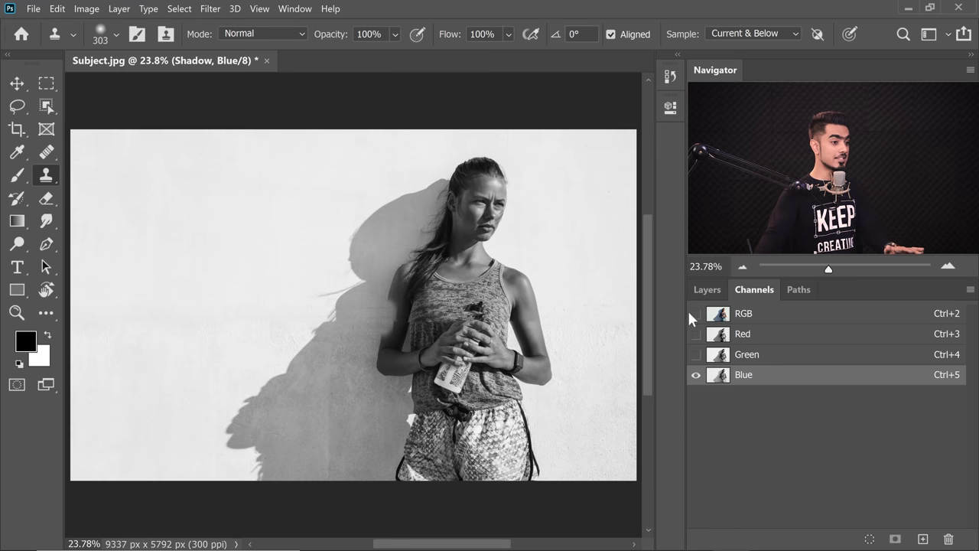
click(746, 334)
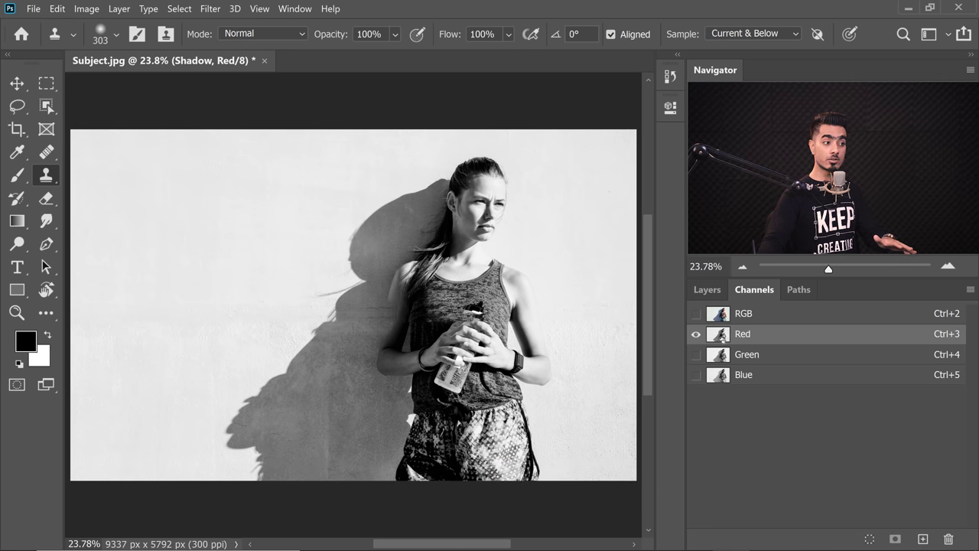
ctrl+click(702, 337)
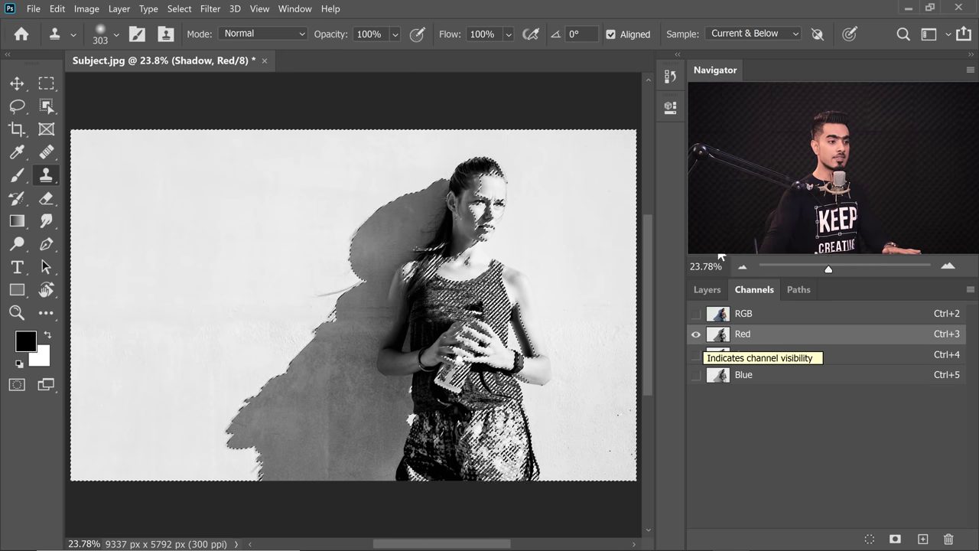
click(745, 314)
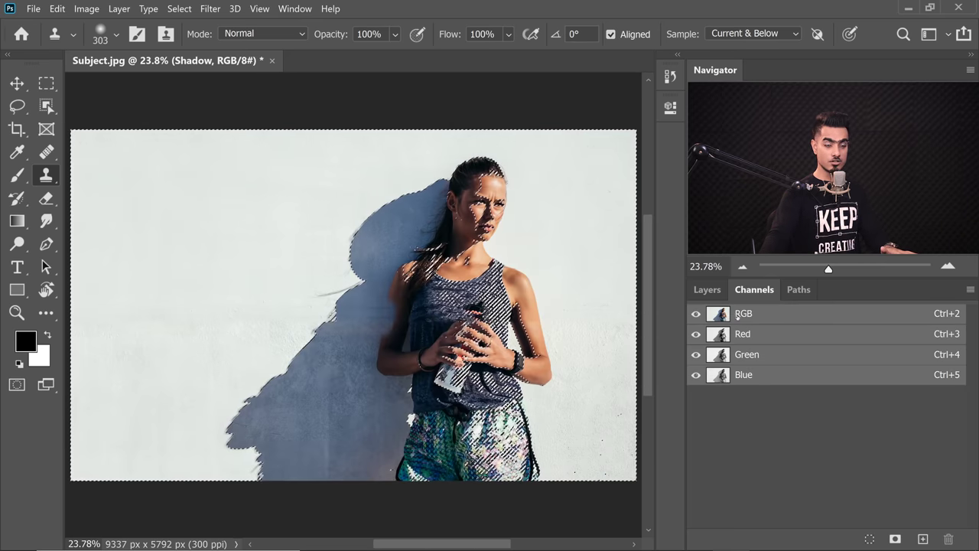
click(705, 291)
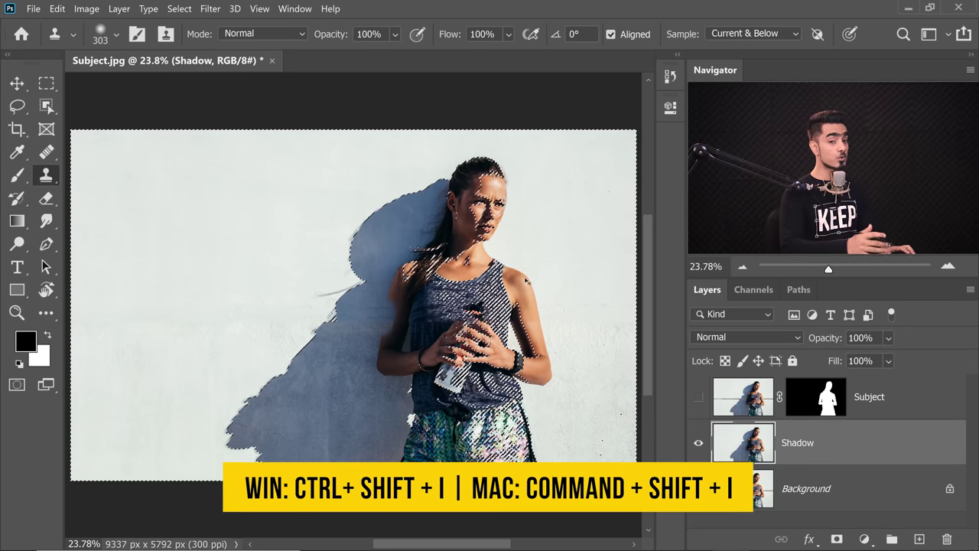
Step: Invert the selection and add a black Solid Color fill layer masked to it
key(ctrl+shift+i)
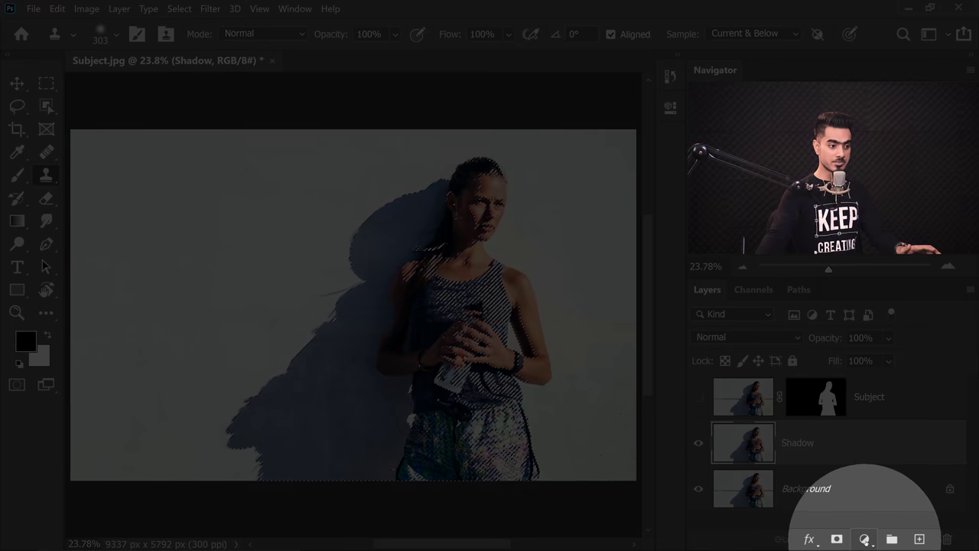
click(864, 539)
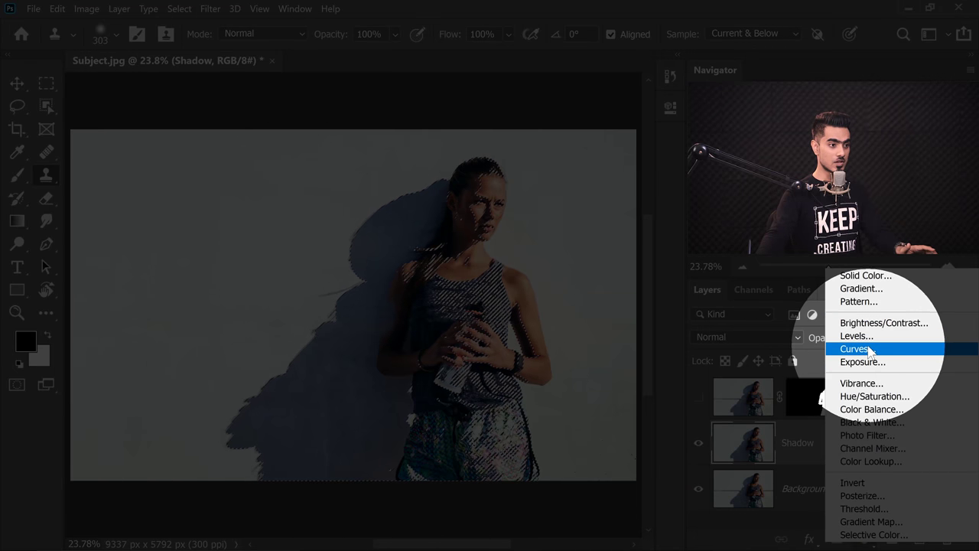
click(864, 275)
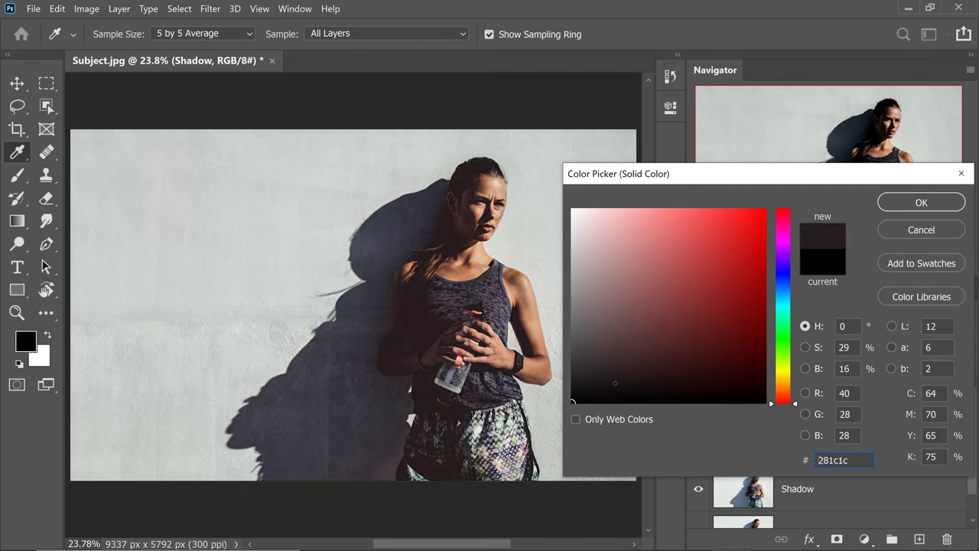
click(544, 428)
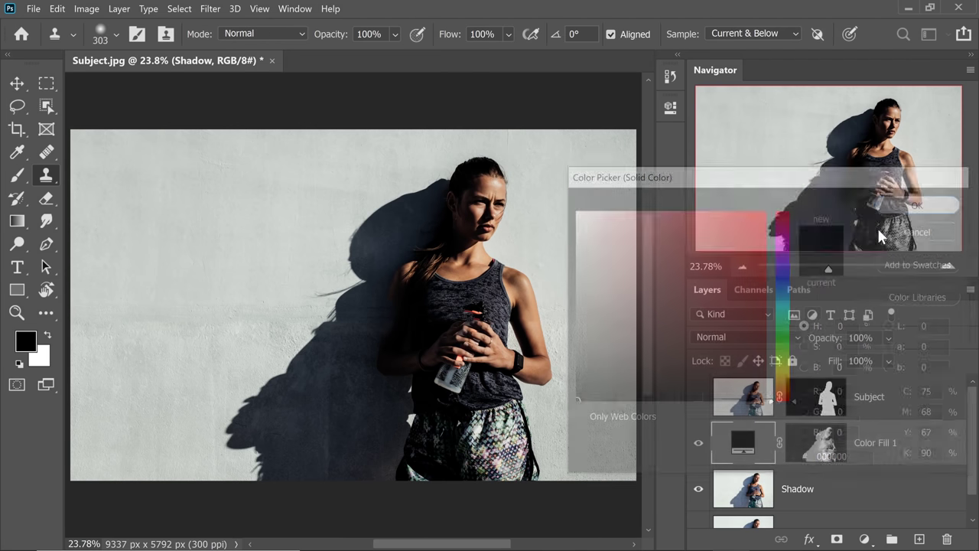
key(alt+bracketleft)
Step: Delete the old Shadow layer and rename Color Fill 1 to 'Shadow'
scroll(970, 454, down, 1)
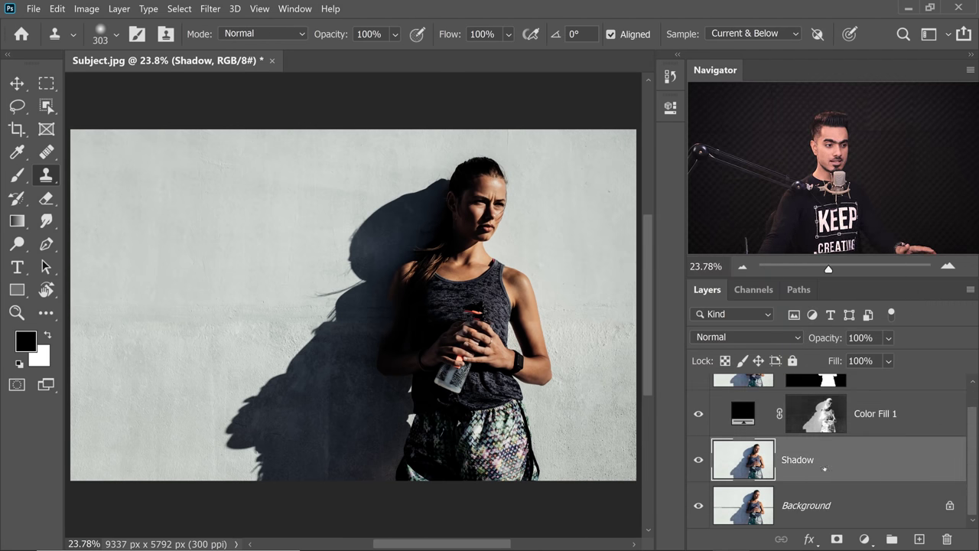
drag(937, 458, 946, 538)
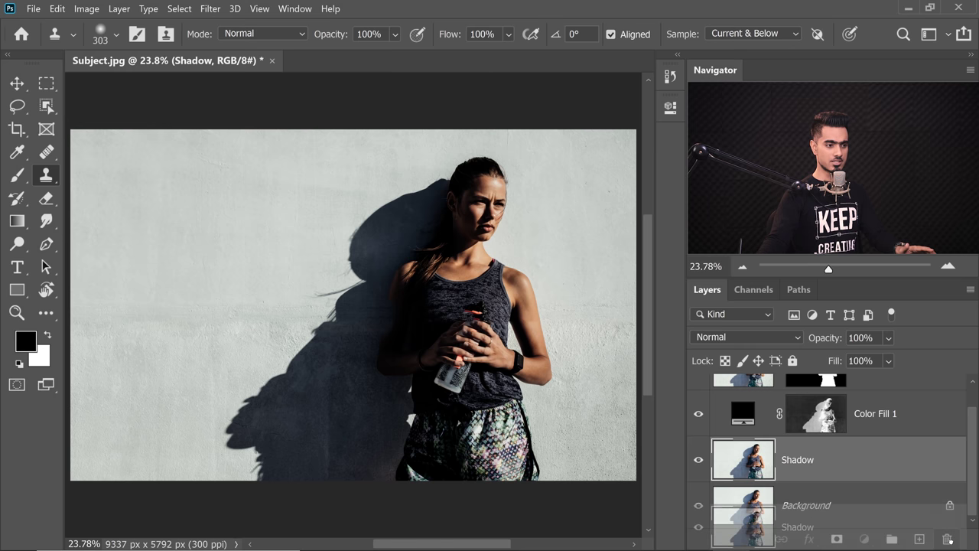
double_click(875, 446)
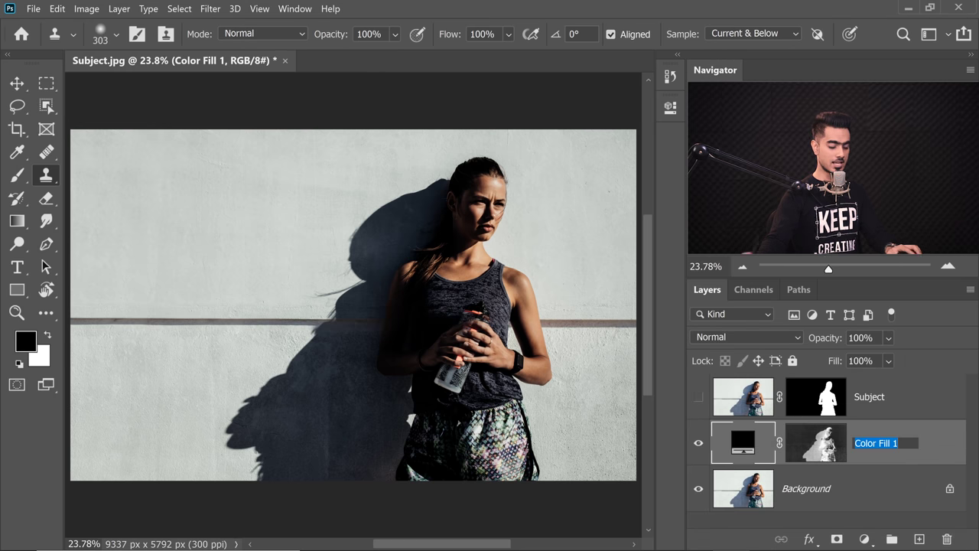
text(Shadow)
key(Return)
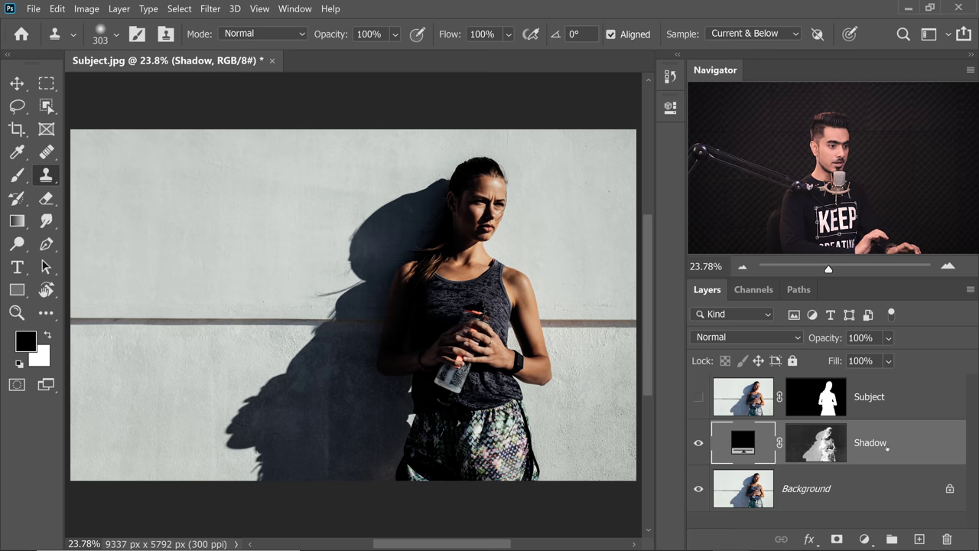
Step: Make the Subject layer visible and hide the original Background layer
click(696, 397)
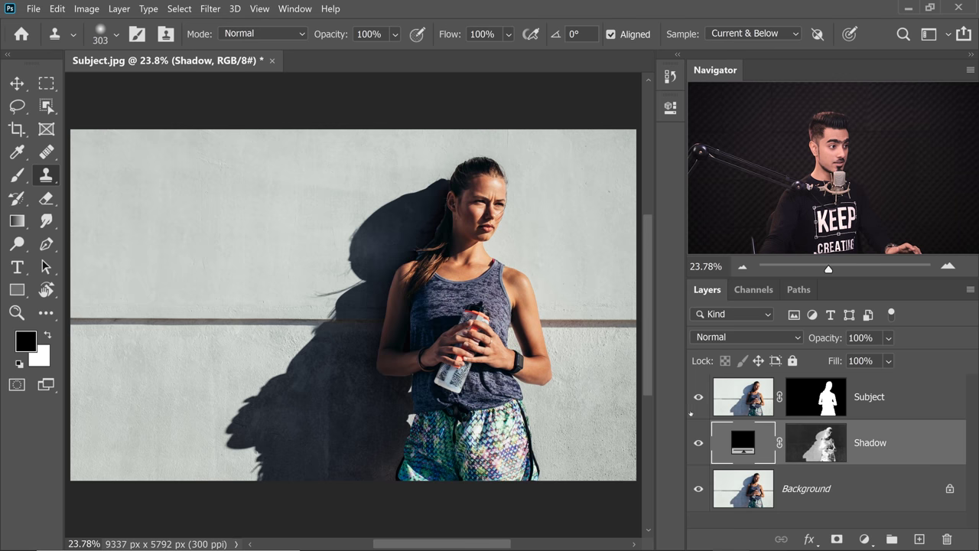
click(698, 488)
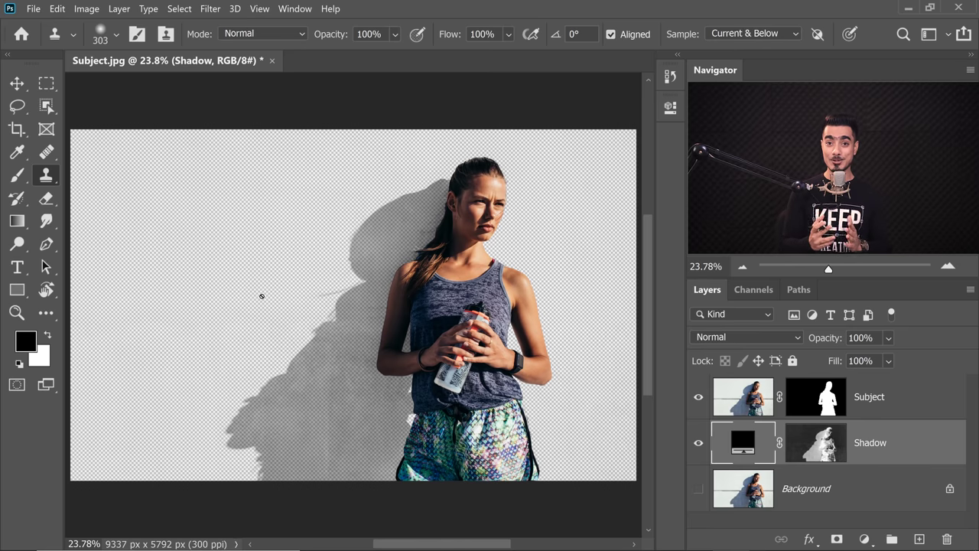
scroll(446, 253, up, 5)
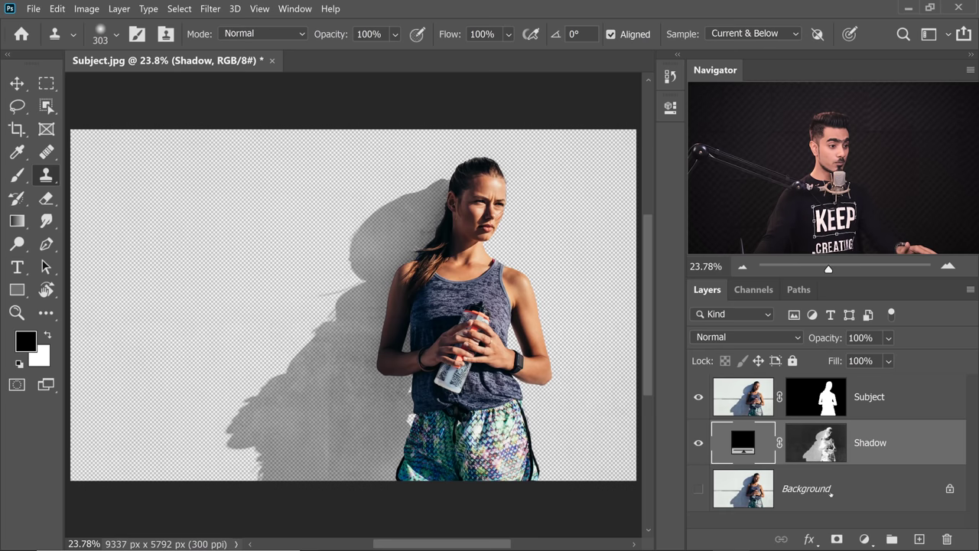
Step: Add a Pattern fill layer above the Background layer
click(817, 493)
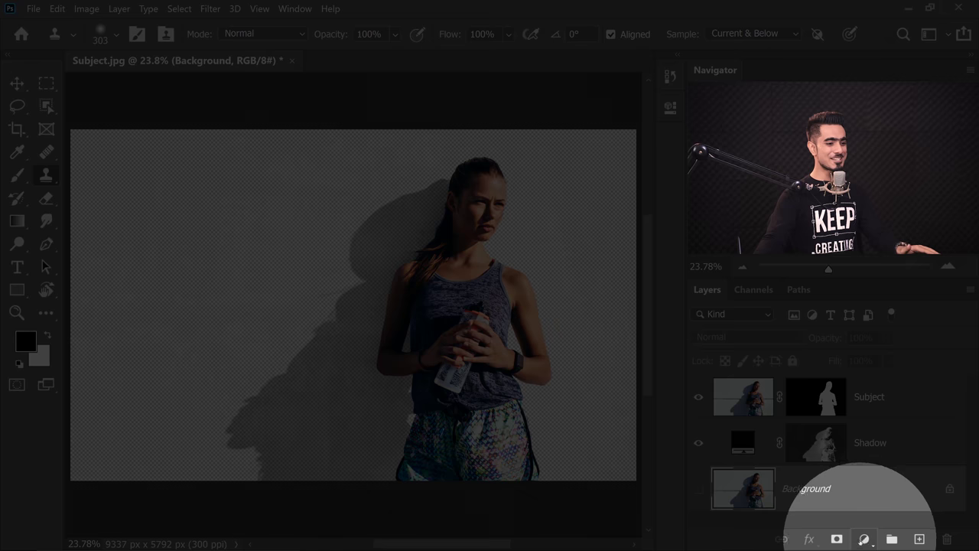
click(863, 539)
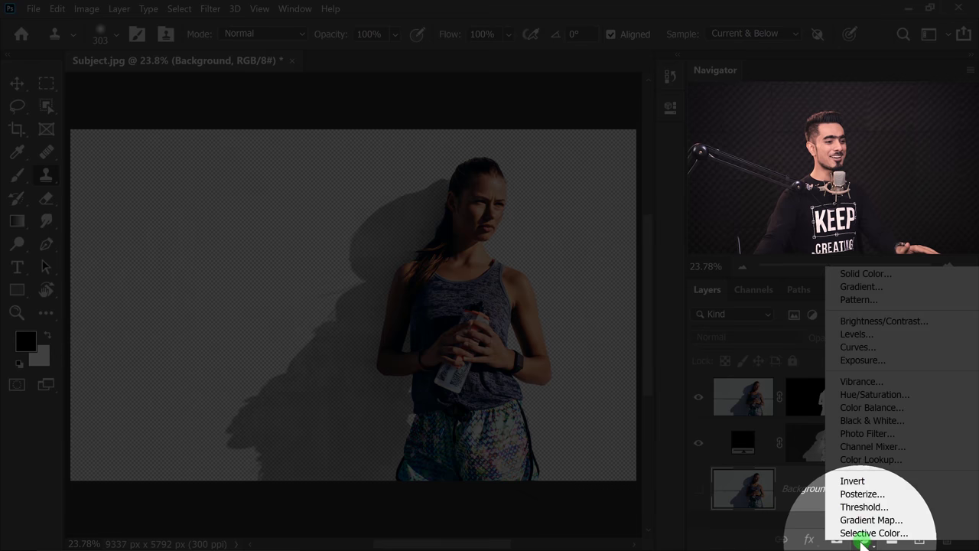
click(853, 300)
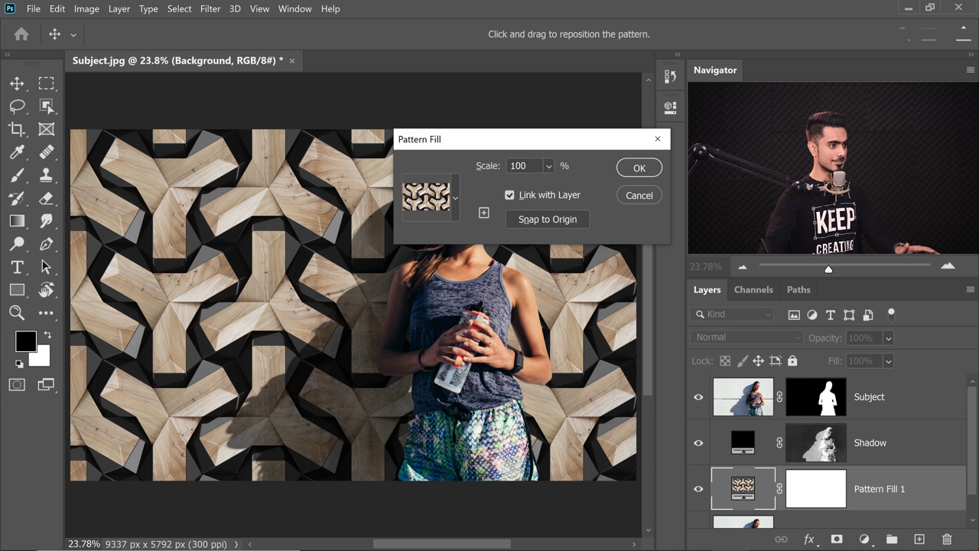
Step: Set Pattern Fill 1 to the pale blue Water pattern scaled to about 157%
click(456, 199)
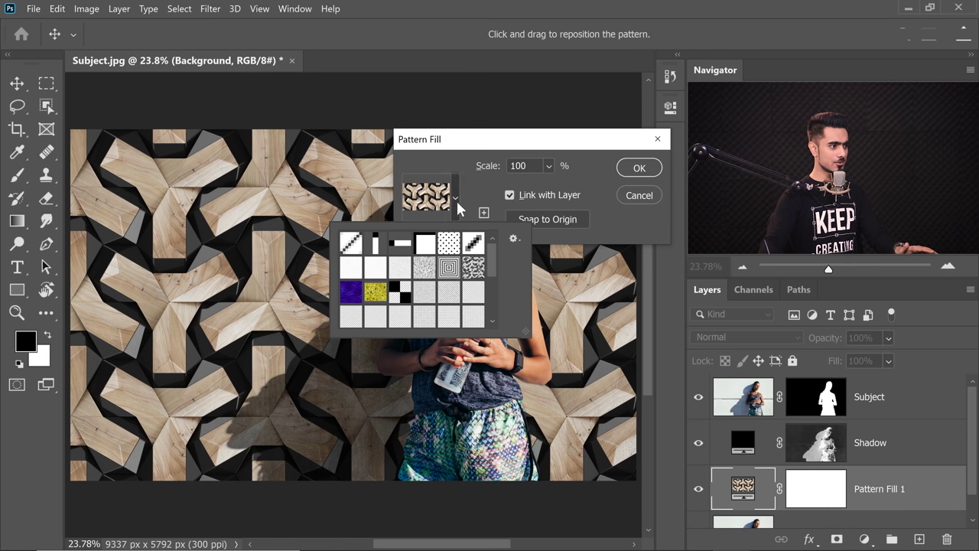
drag(496, 261, 490, 310)
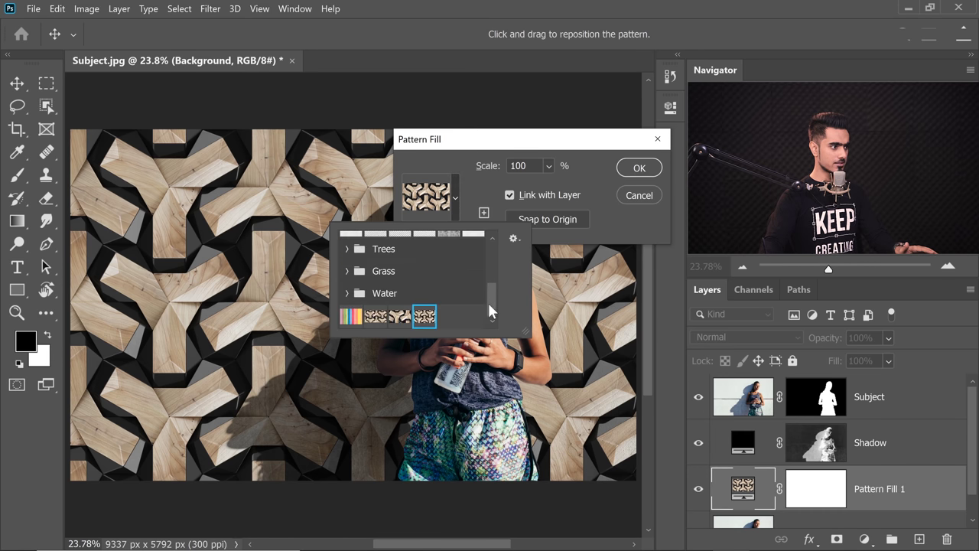
click(347, 294)
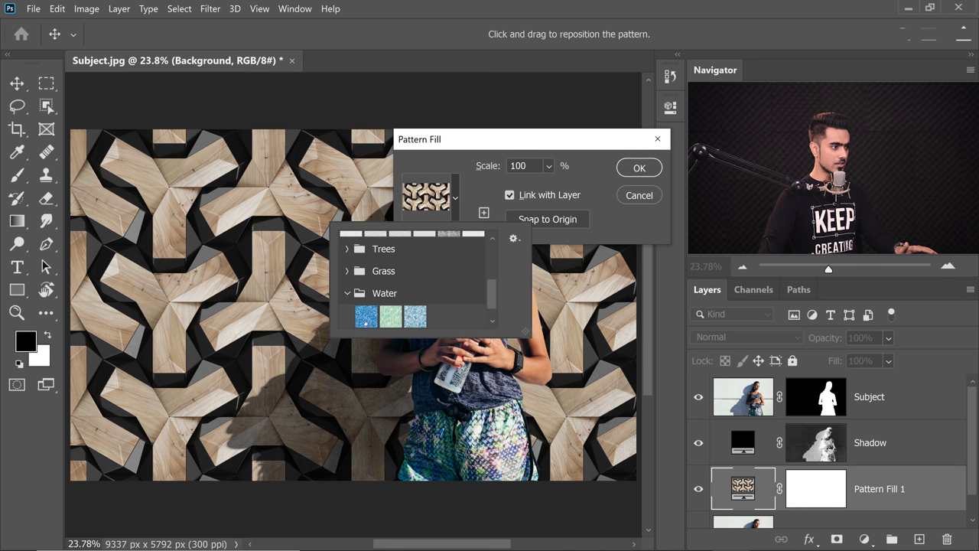
click(367, 322)
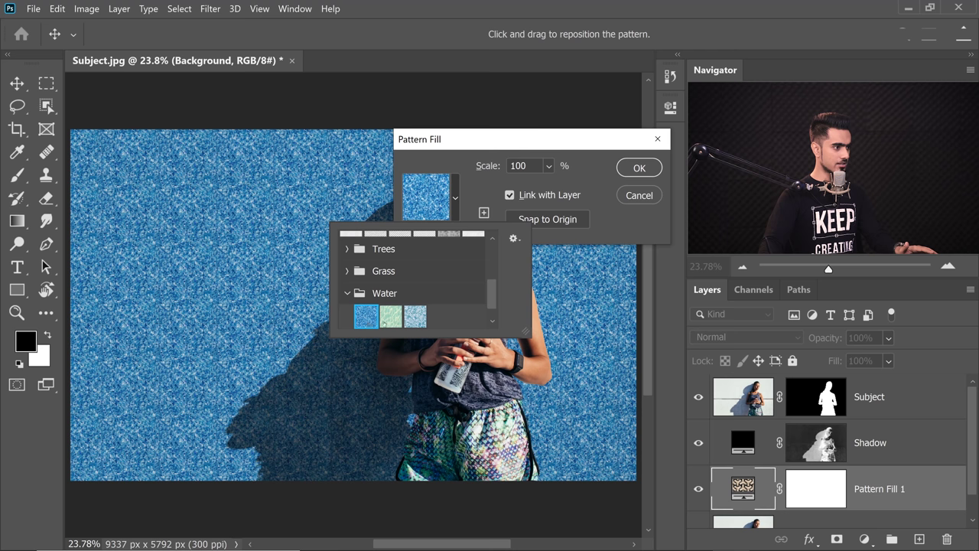
click(416, 316)
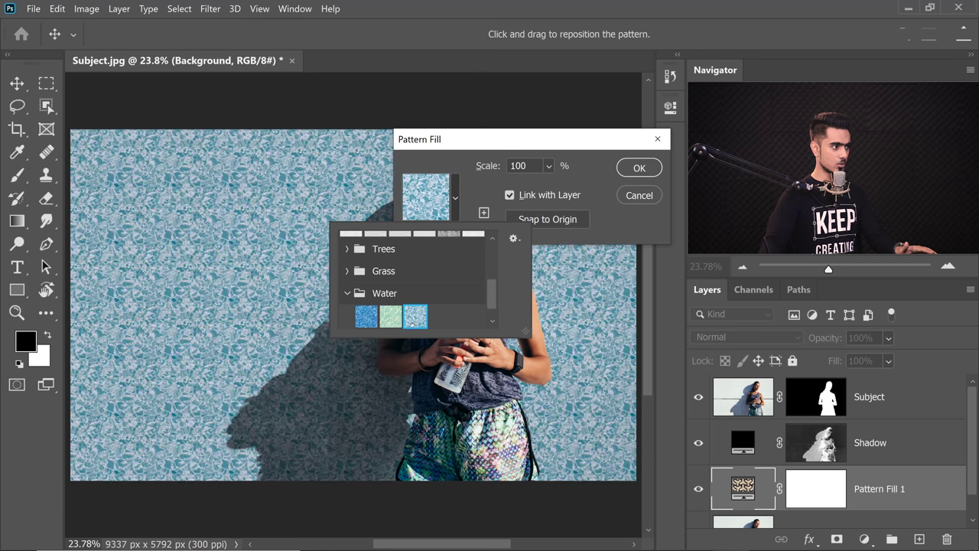
click(476, 171)
click(483, 171)
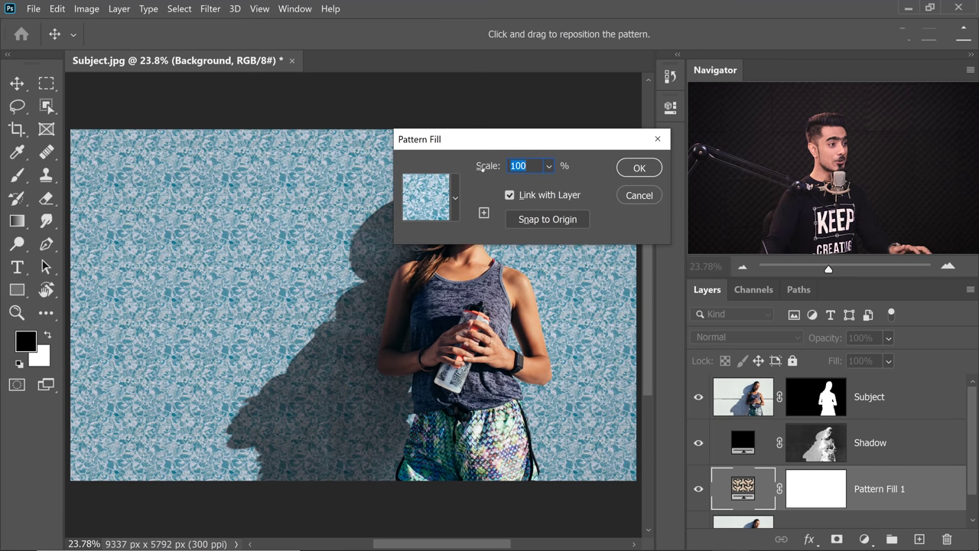
drag(484, 168, 529, 169)
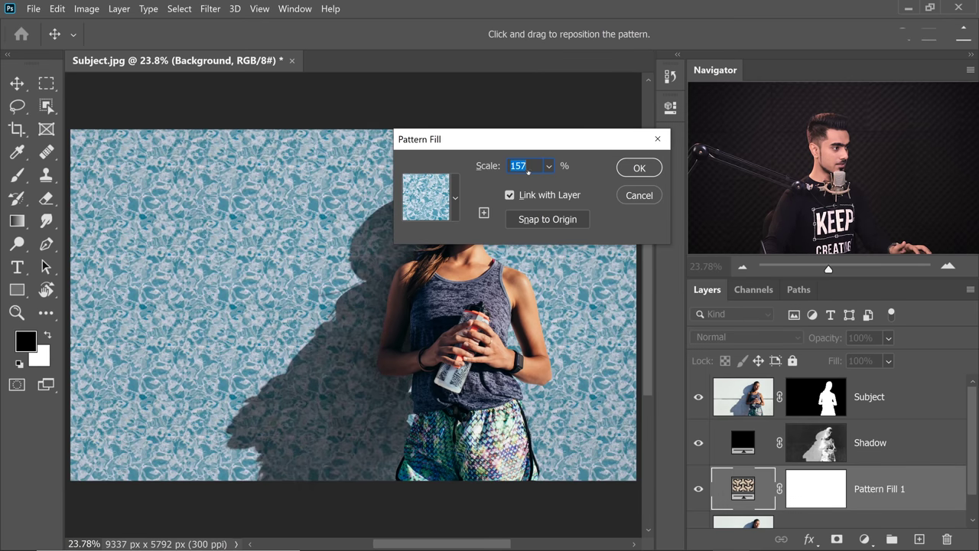
click(634, 170)
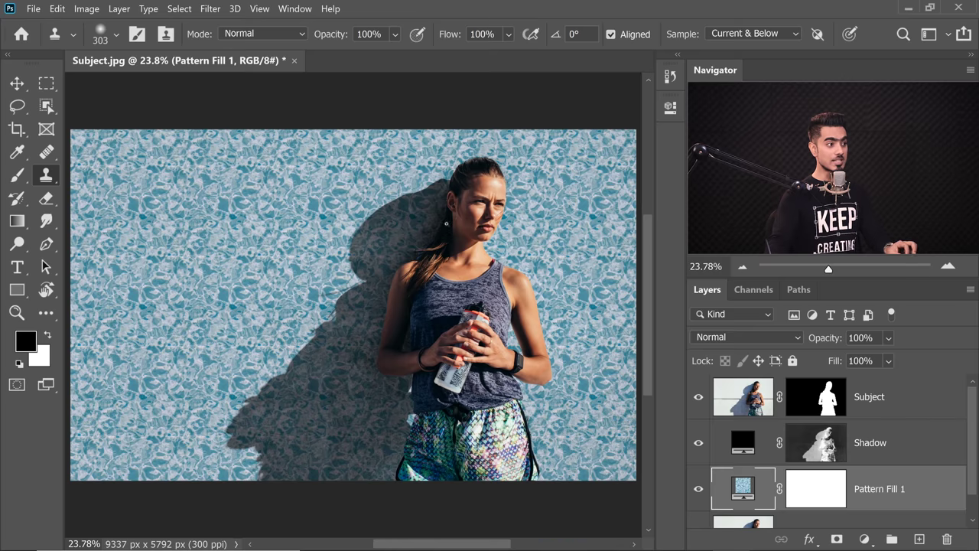
Step: Zoom in on the woman's edges and compare the Subject and Shadow layer masks
scroll(431, 244, up, 5)
scroll(438, 258, down, 2)
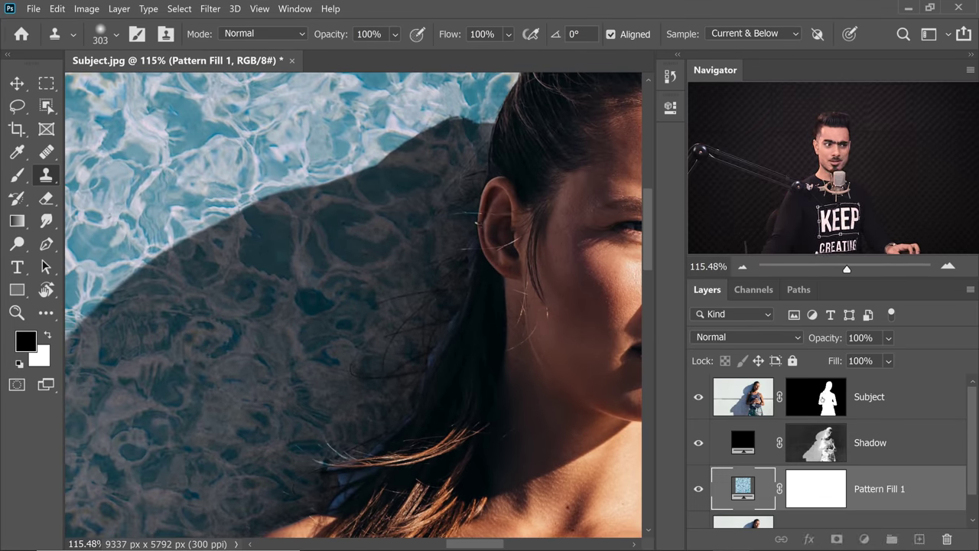
click(829, 396)
click(815, 442)
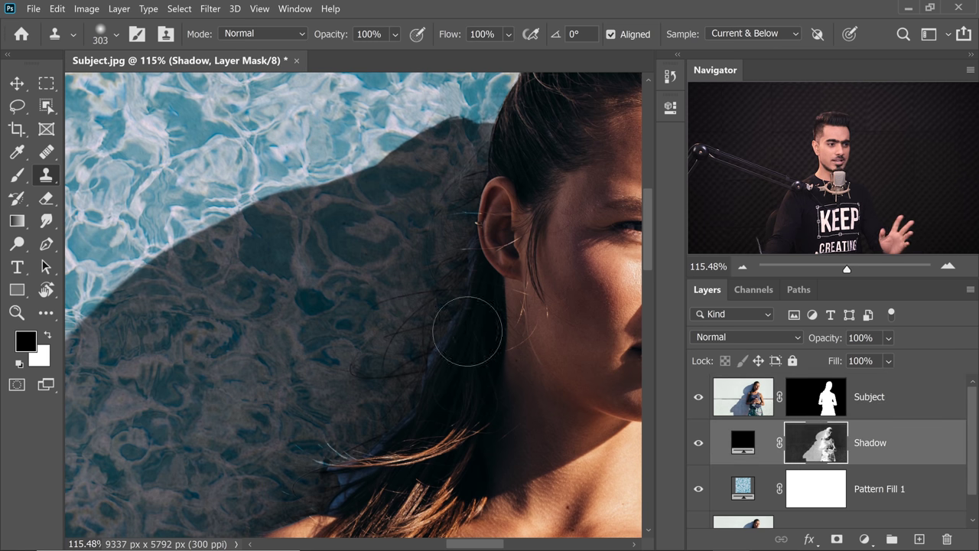
click(817, 412)
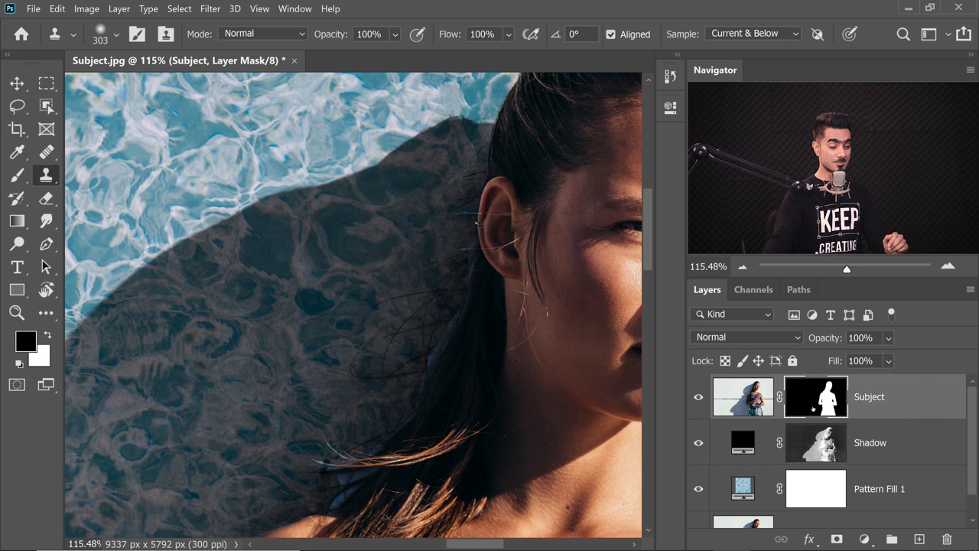
Step: Pick the Brush tool on the Subject mask, sizing it from about 190 to 145 px
click(17, 175)
mouse_move(459, 302)
mouse_down()
mouse_move(474, 306)
mouse_move(441, 327)
mouse_move(437, 316)
mouse_up()
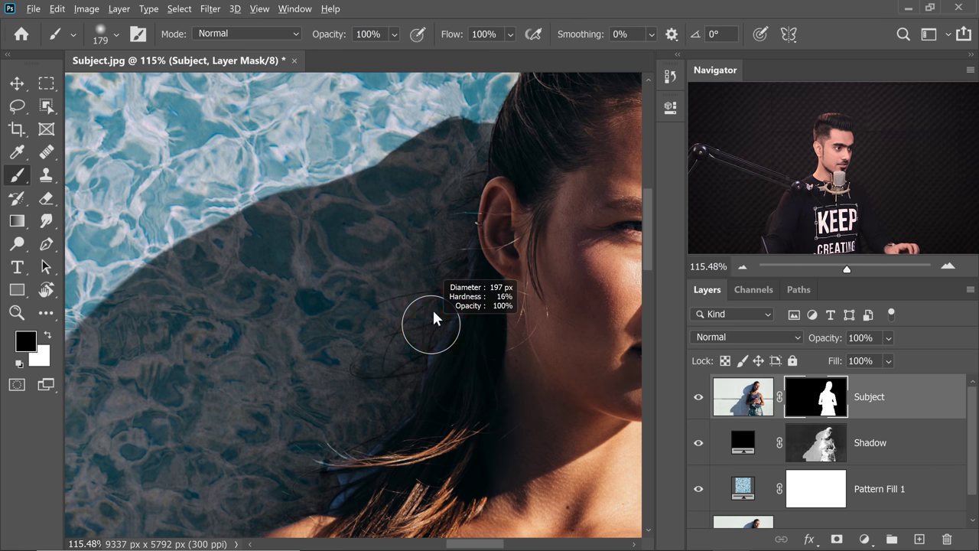
scroll(436, 316, up, 5)
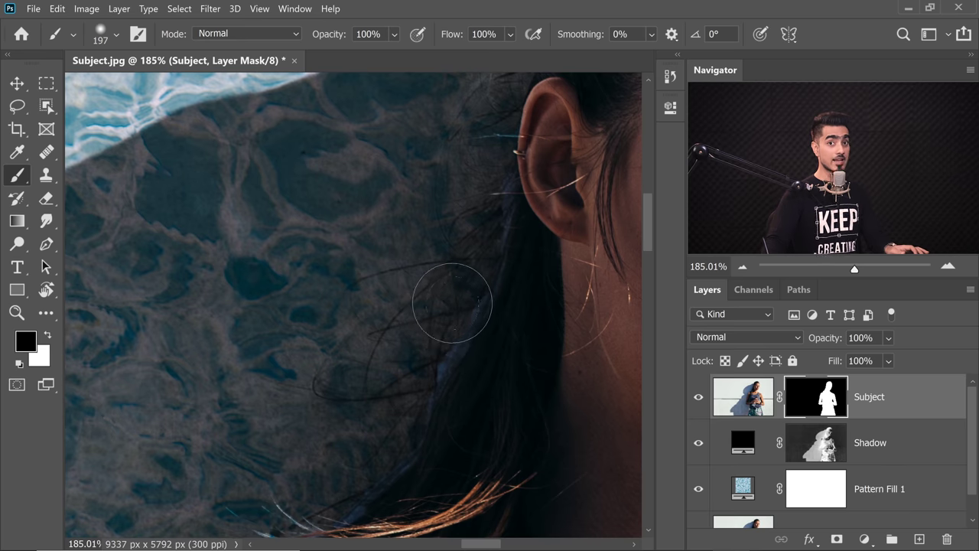
click(743, 396)
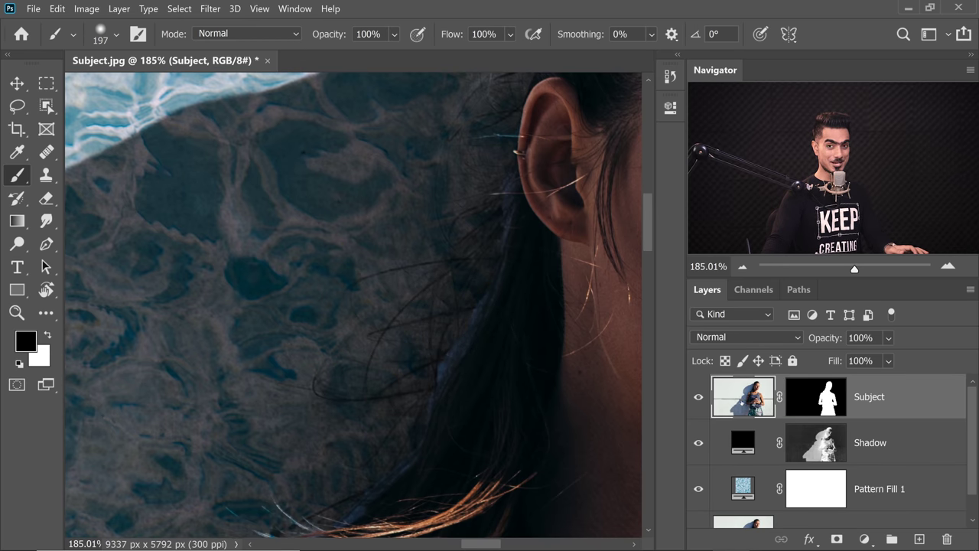
click(803, 398)
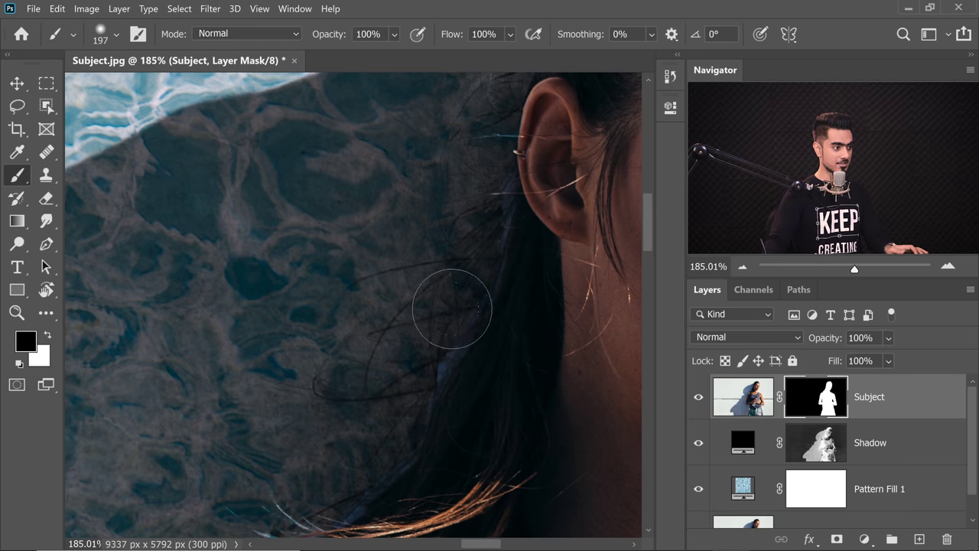
scroll(408, 348, down, 5)
scroll(379, 338, down, 4)
key(bracketleft)
key(bracketleft)
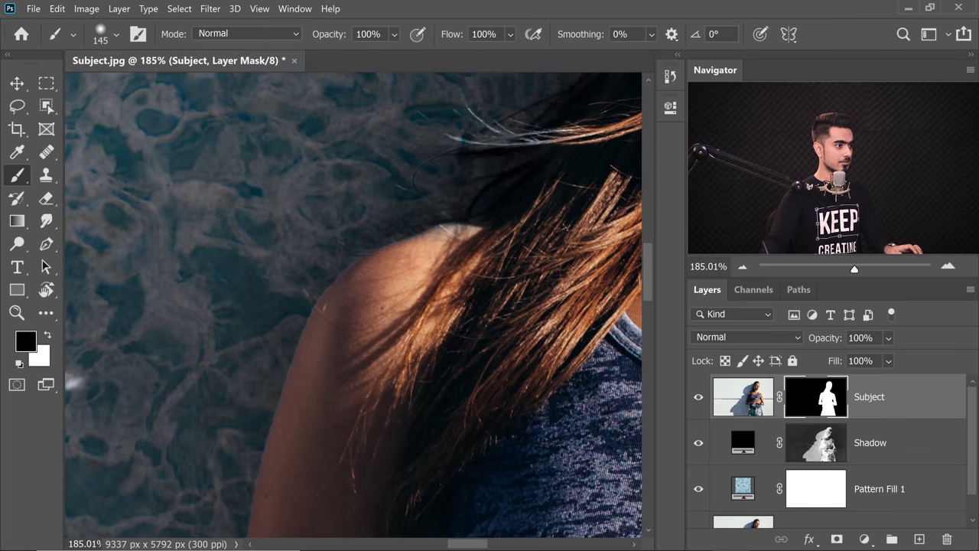
Step: Fit the image on screen and drag Background.jpg into the document
scroll(312, 181, down, 6)
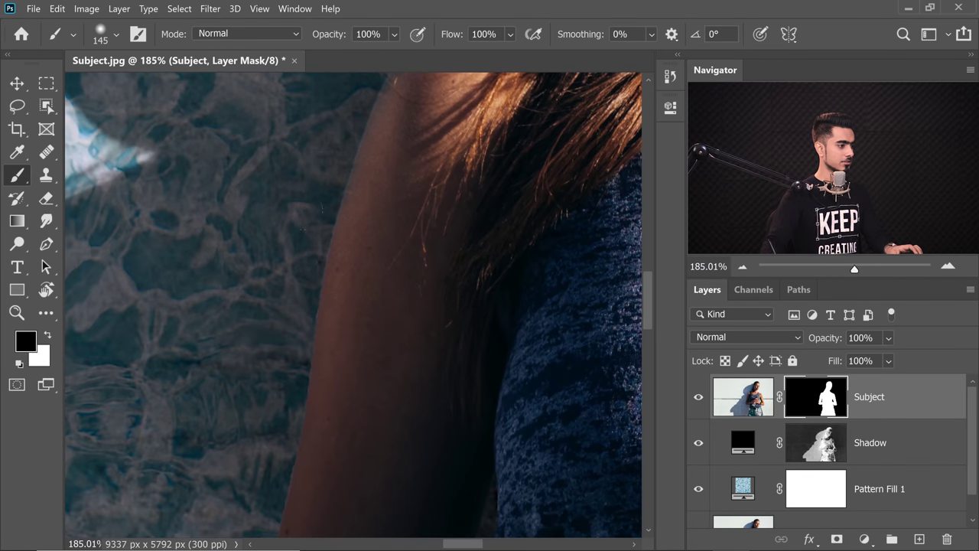
scroll(311, 181, down, 3)
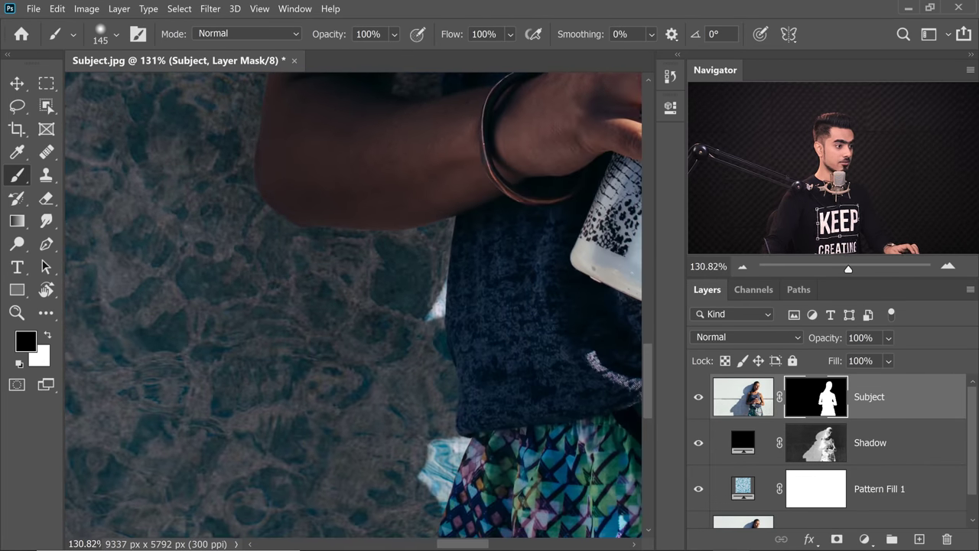
scroll(385, 294, down, 3)
scroll(361, 411, down, 3)
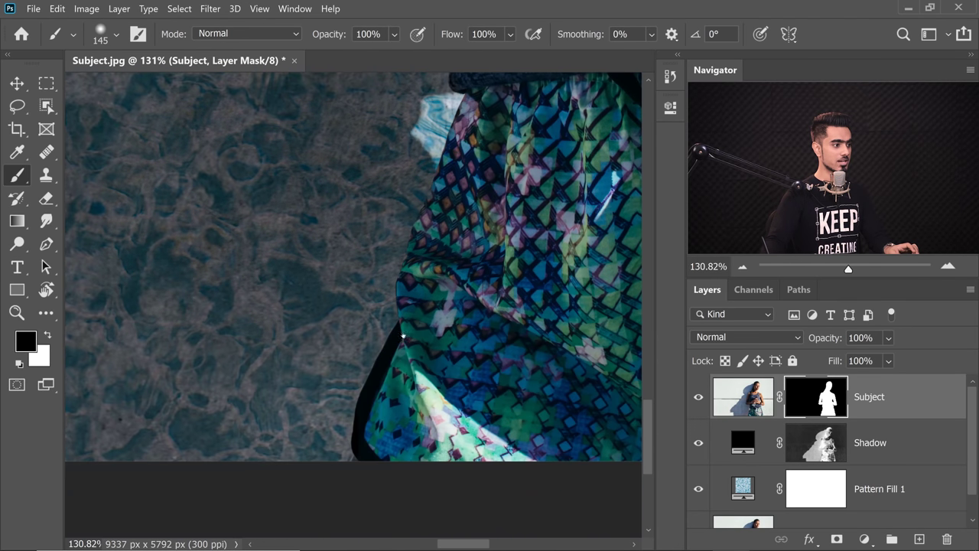
scroll(380, 376, down, 3)
key(ctrl+0)
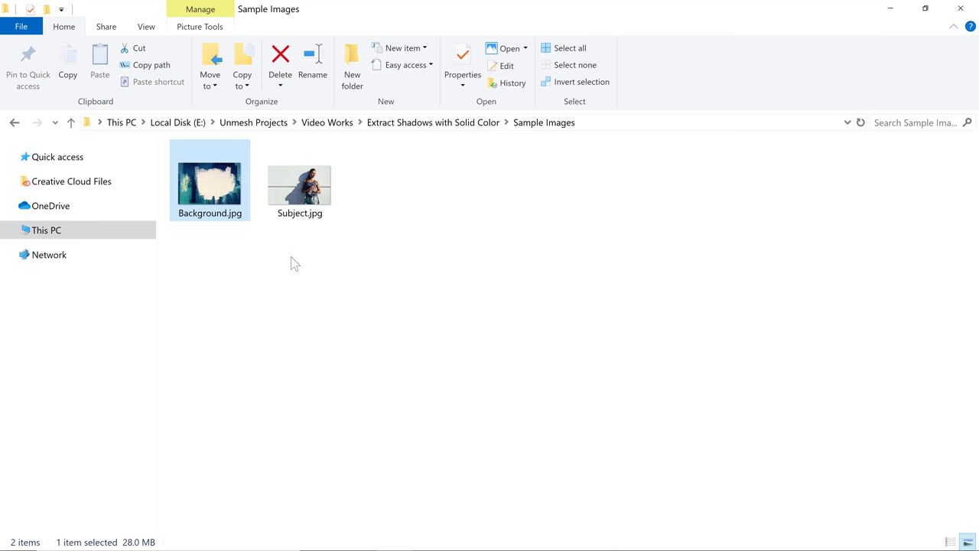
drag(211, 176, 478, 333)
Step: Scale the brick-wall image to about 174% and move it beneath Subject and Shadow
key(ctrl+v)
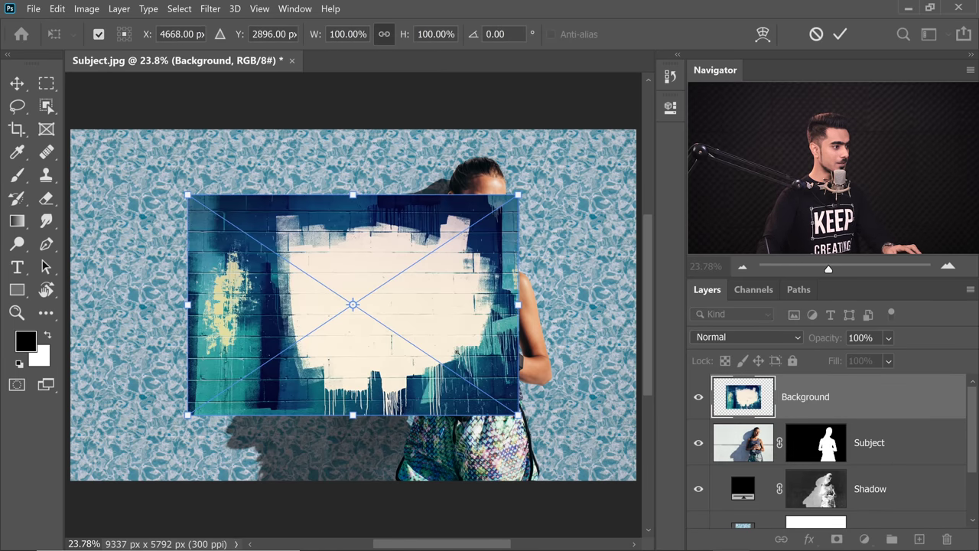
drag(511, 407, 620, 479)
key(b)
scroll(740, 450, down, 1)
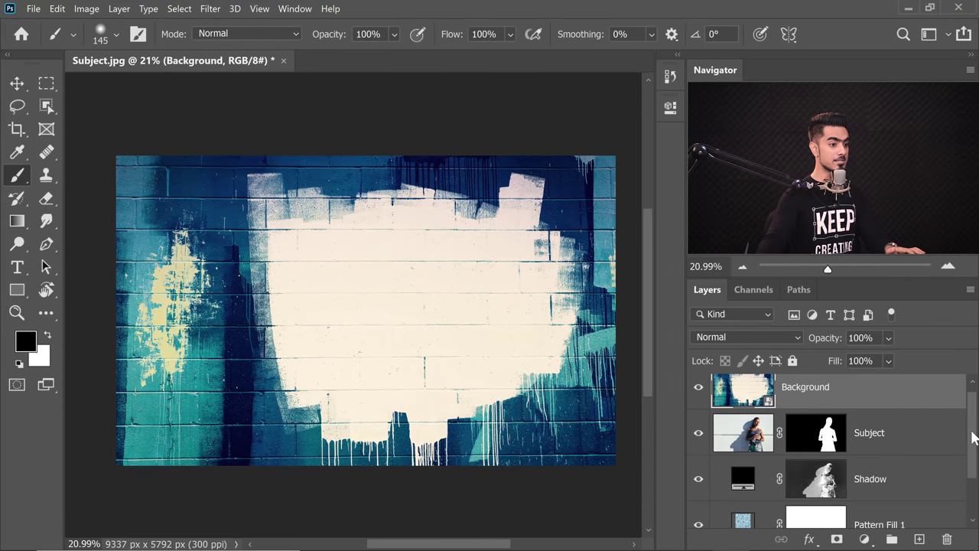
drag(863, 393, 878, 506)
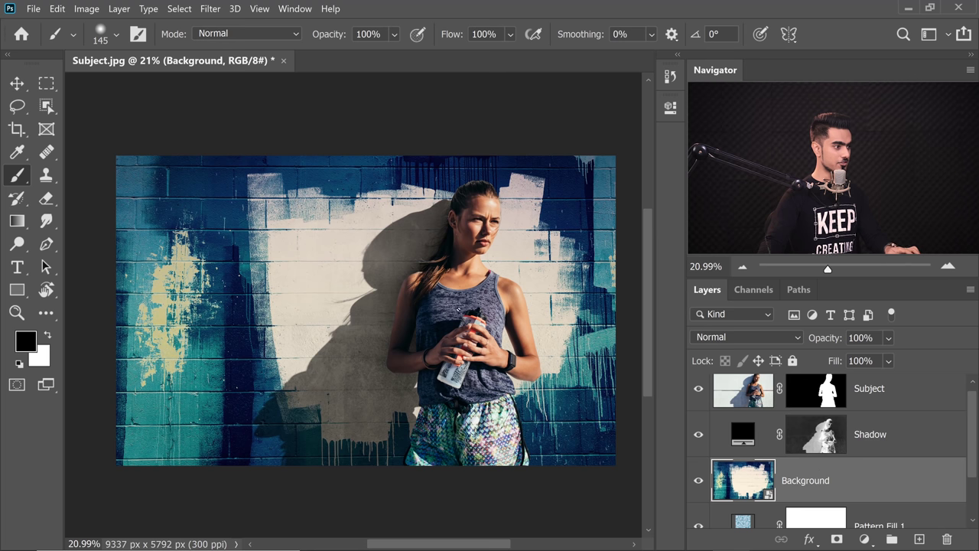
key(ctrl+plus)
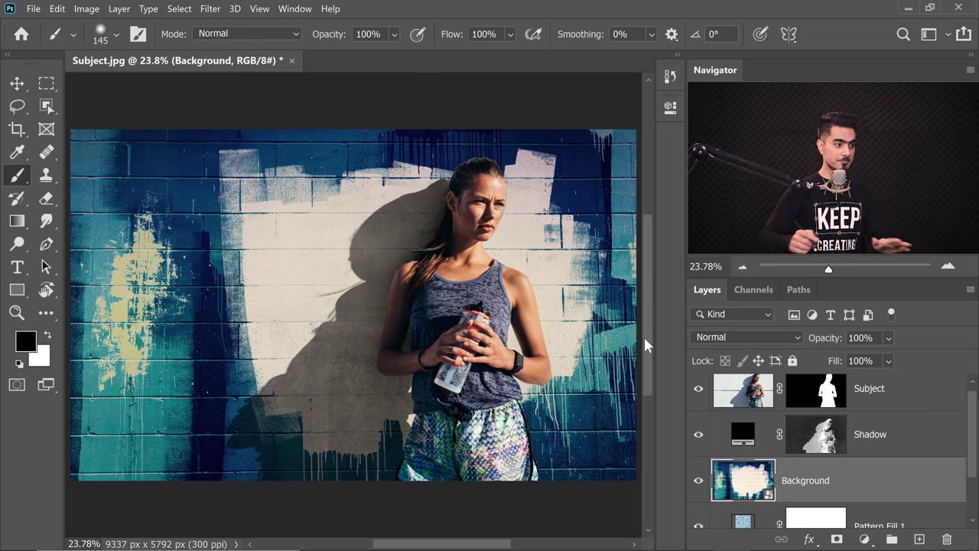
Step: Show the Shadow layer's mask alone, frame the woman, and open the Image menu's adjustments
click(867, 440)
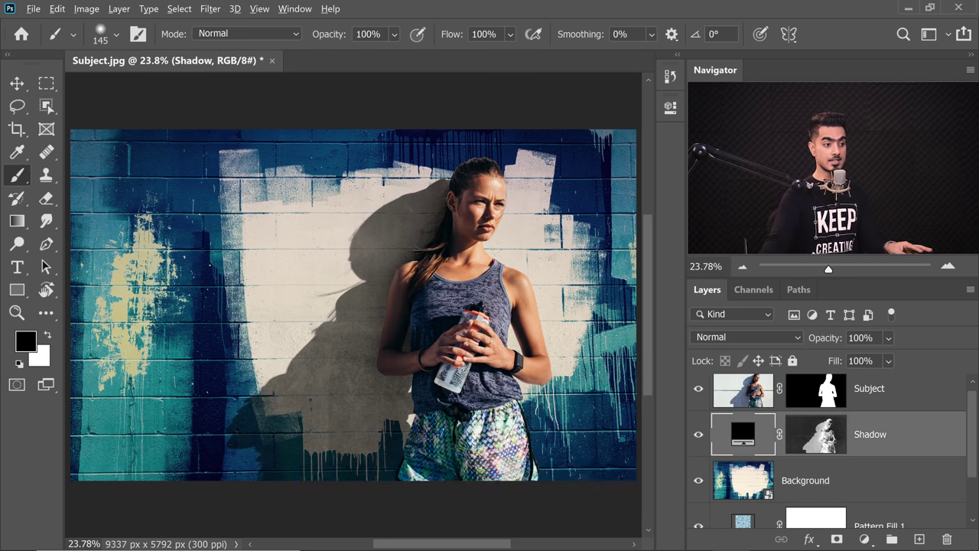
alt+click(826, 436)
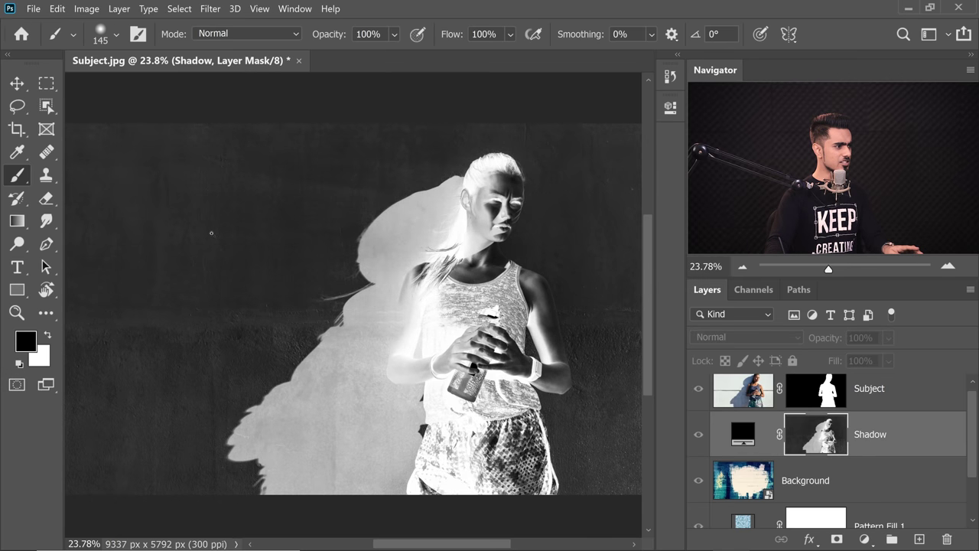
scroll(387, 271, up, 3)
drag(338, 307, 331, 311)
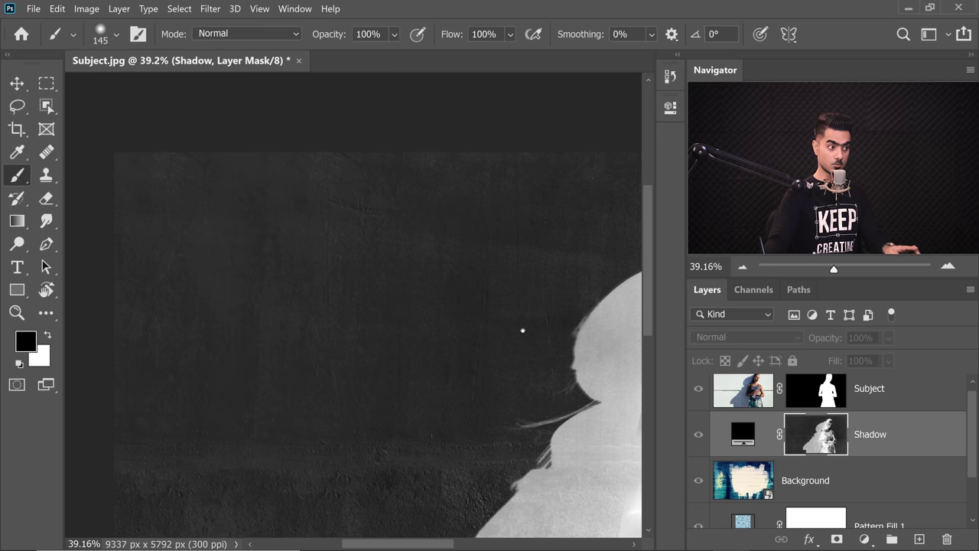
drag(522, 331, 271, 256)
scroll(511, 331, down, 2)
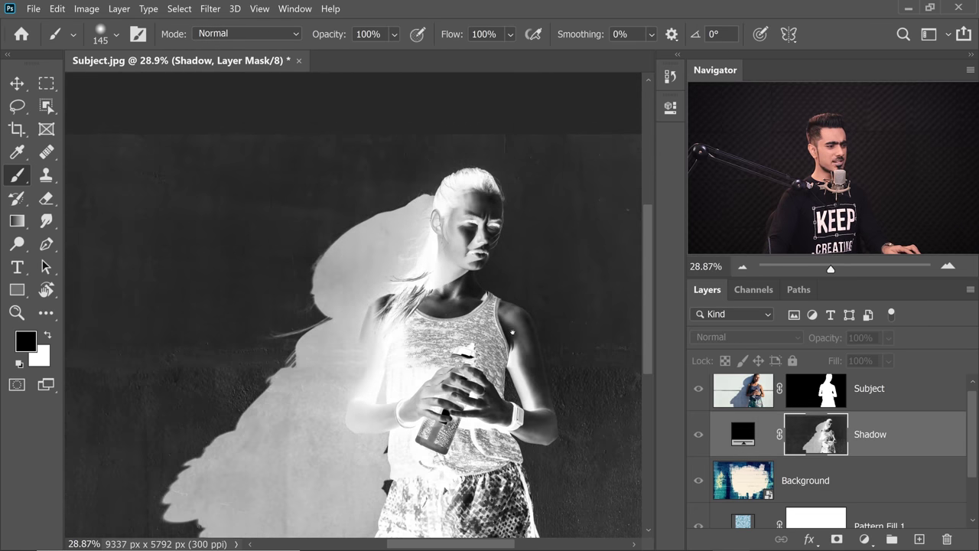
drag(512, 332, 469, 333)
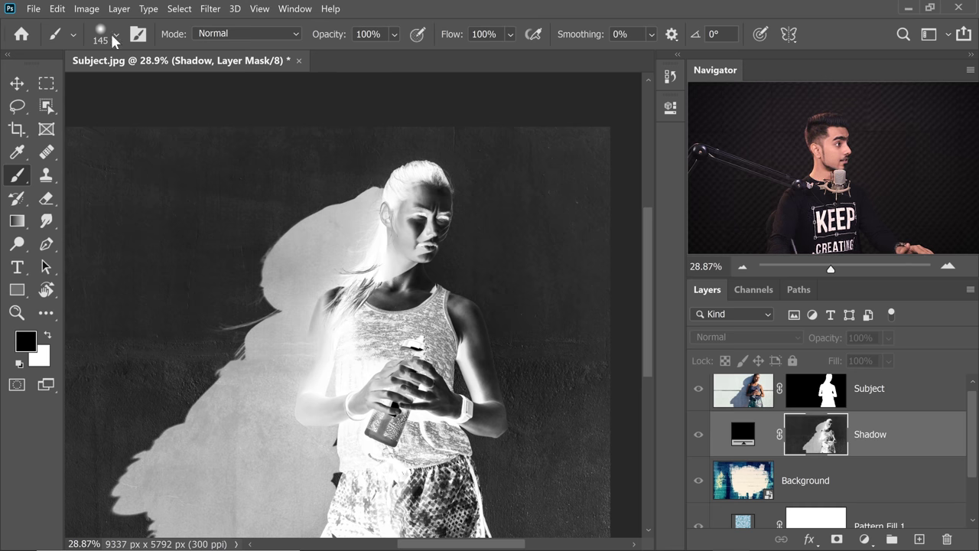
click(87, 9)
Step: Apply Curves to the Shadow mask, dragging the black-point slider right to clip dark tones
mouse_move(118, 39)
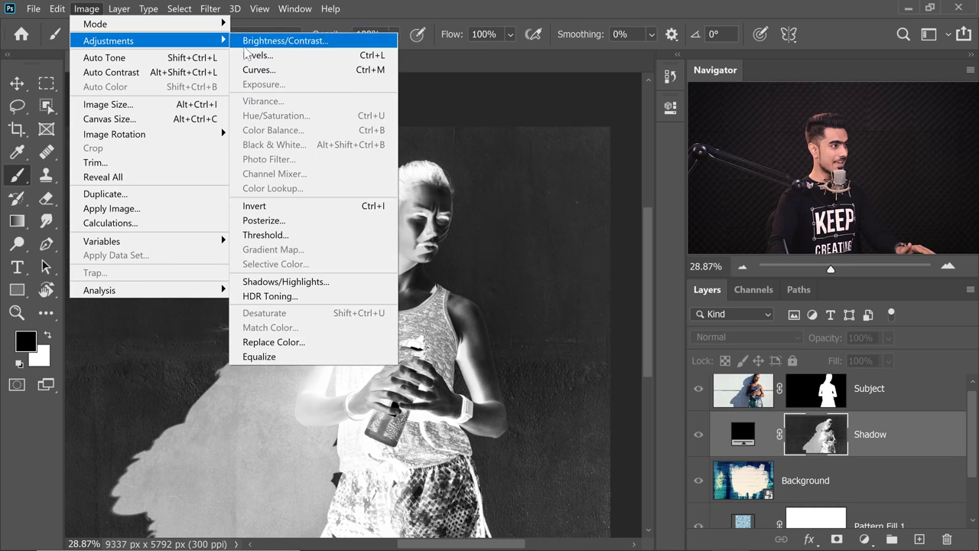
click(296, 70)
drag(368, 148, 633, 147)
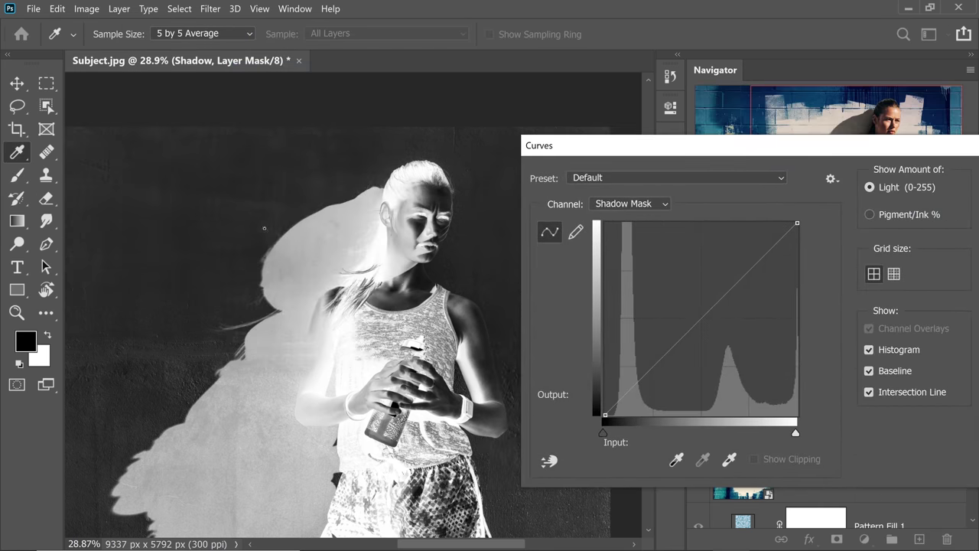
scroll(264, 227, up, 3)
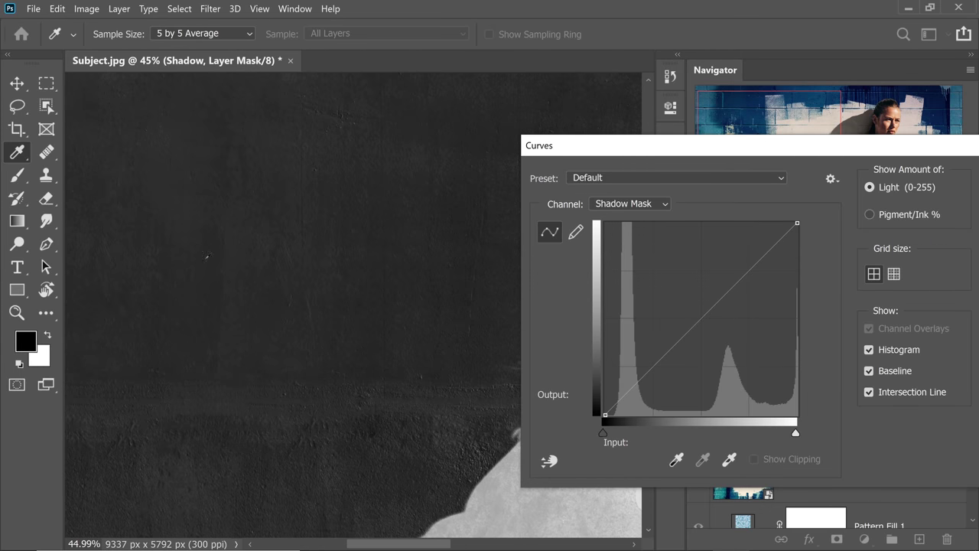
scroll(284, 236, down, 5)
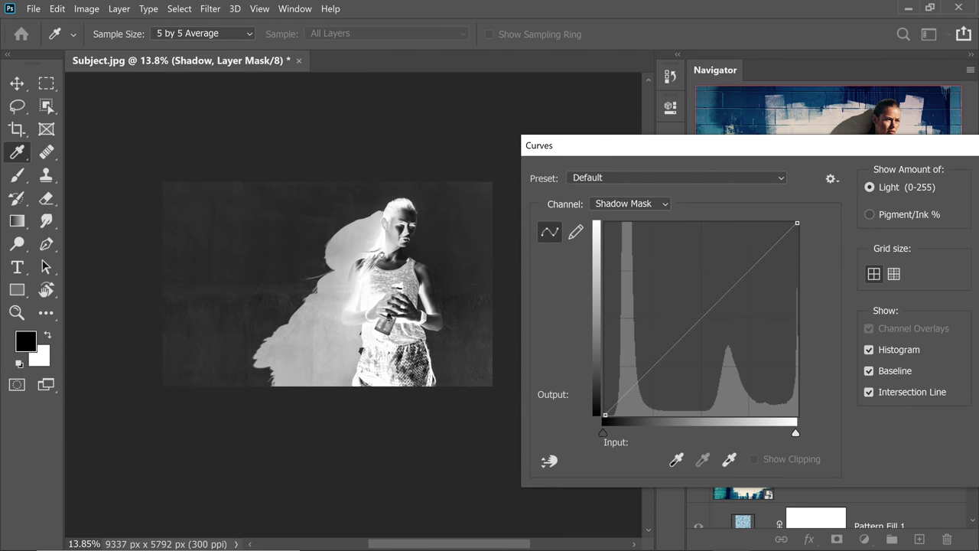
scroll(467, 247, up, 2)
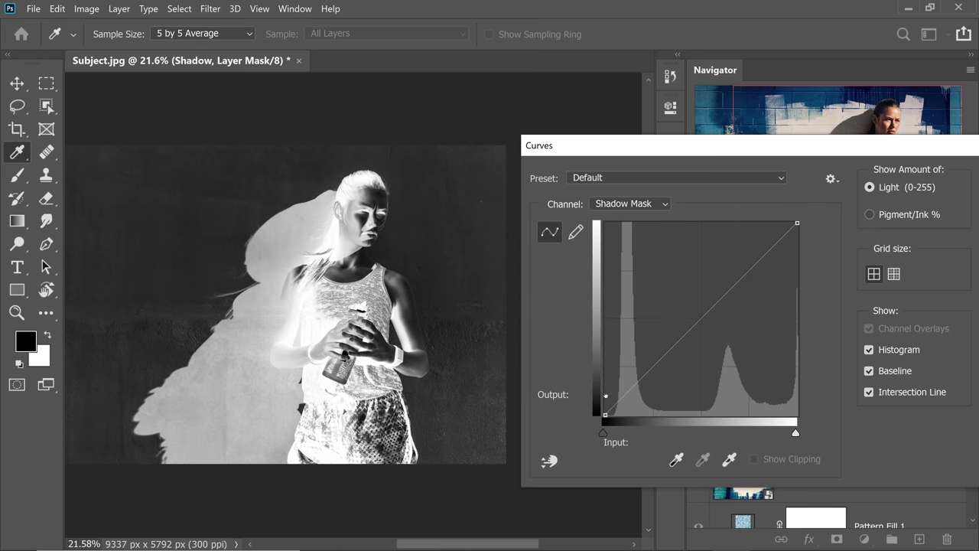
drag(606, 432, 612, 432)
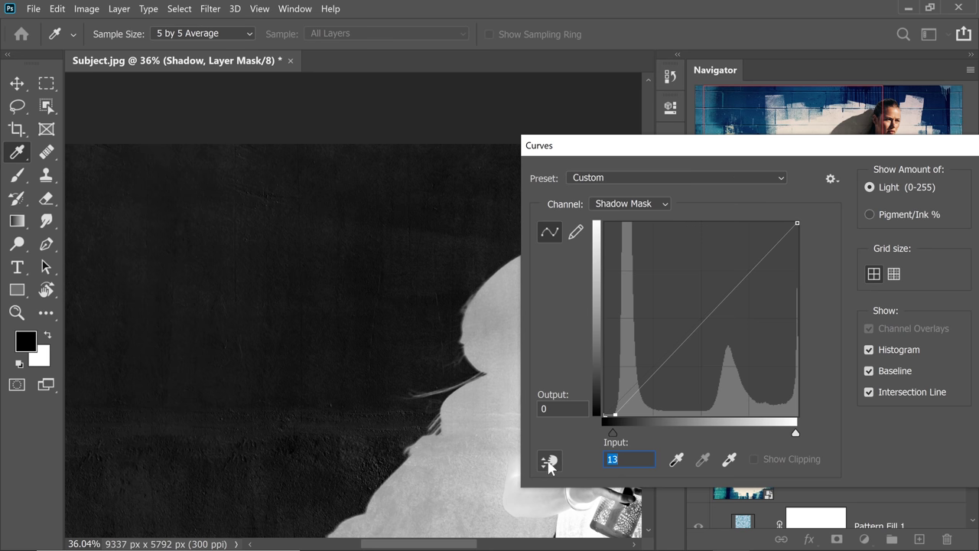
Step: With the on-image curve tool, darken the shadow tones and brighten the cast shadow's midtones
click(548, 462)
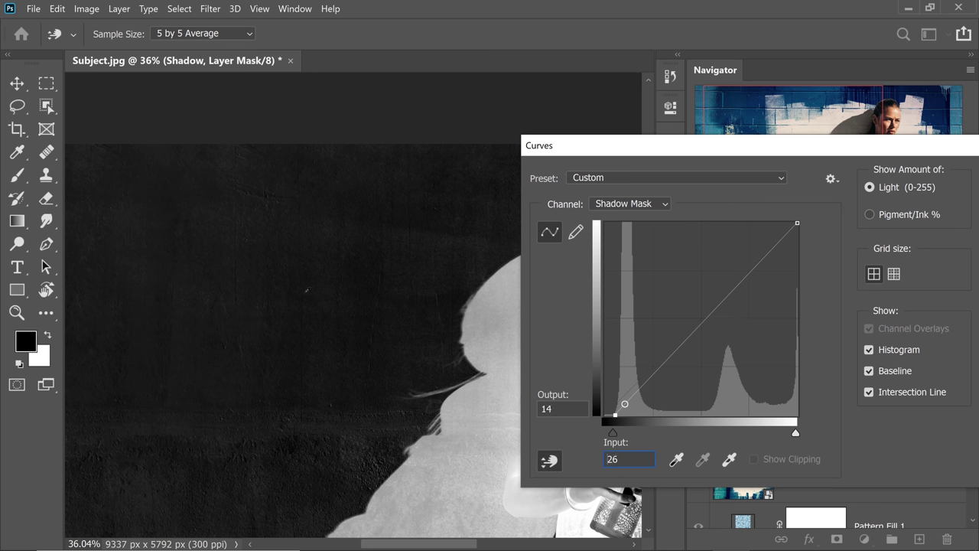
drag(307, 291, 304, 300)
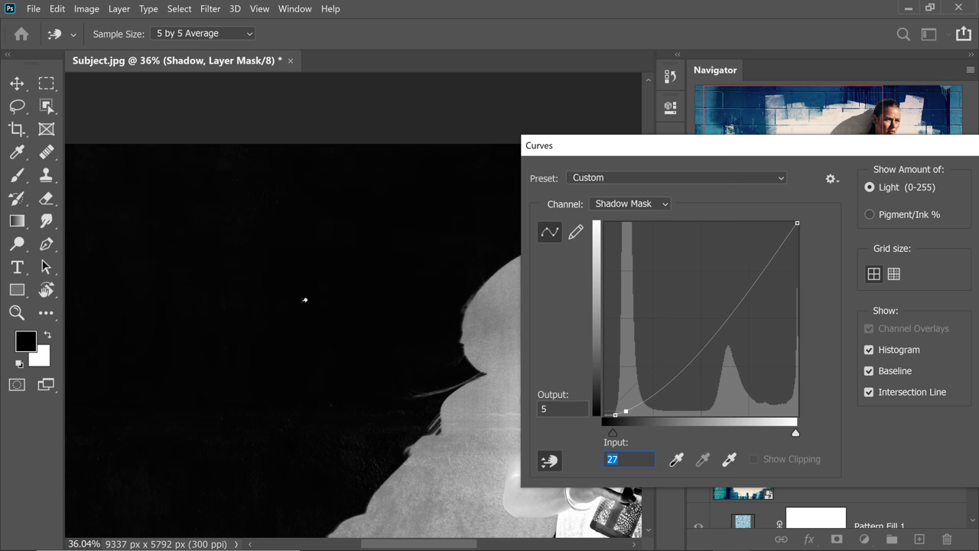
scroll(283, 323, down, 5)
drag(353, 306, 354, 297)
scroll(353, 296, up, 3)
scroll(353, 297, up, 3)
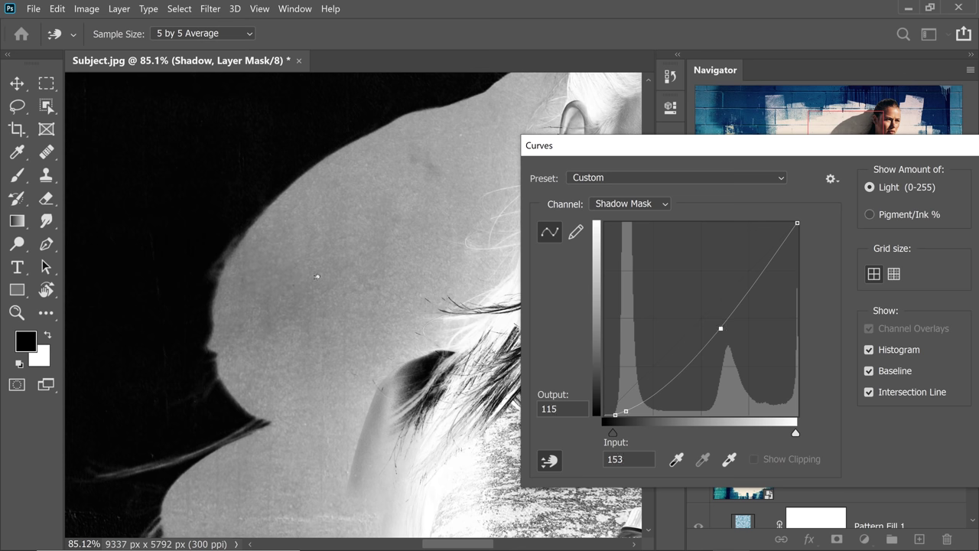
drag(316, 276, 314, 253)
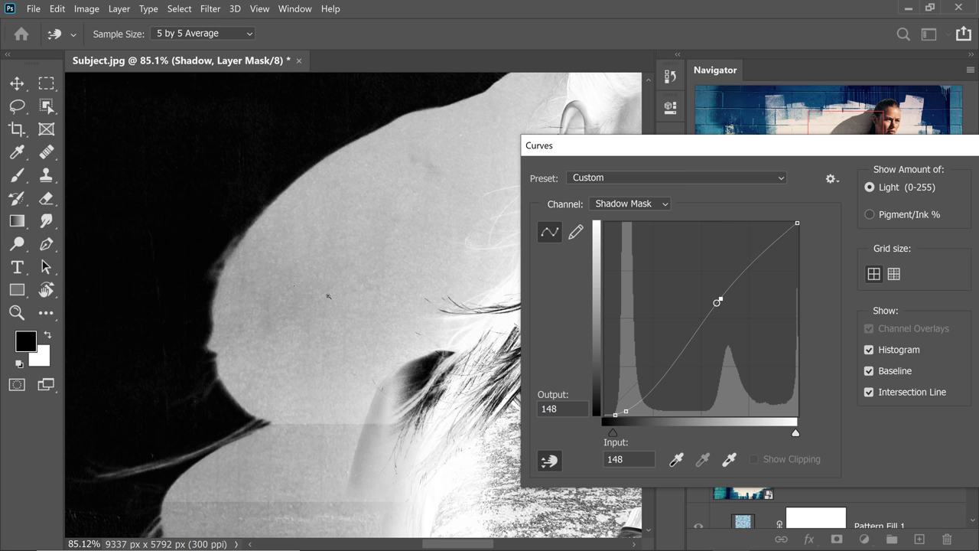
scroll(314, 255, down, 4)
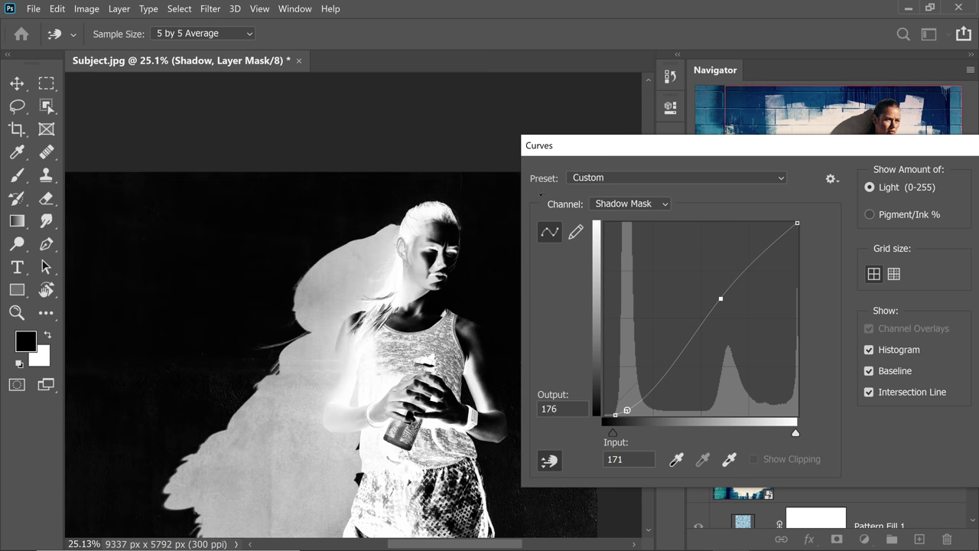
drag(654, 151, 564, 156)
Step: Apply the Curves adjustment to the mask and set the brush to 20% flow in Overlay mode
click(798, 170)
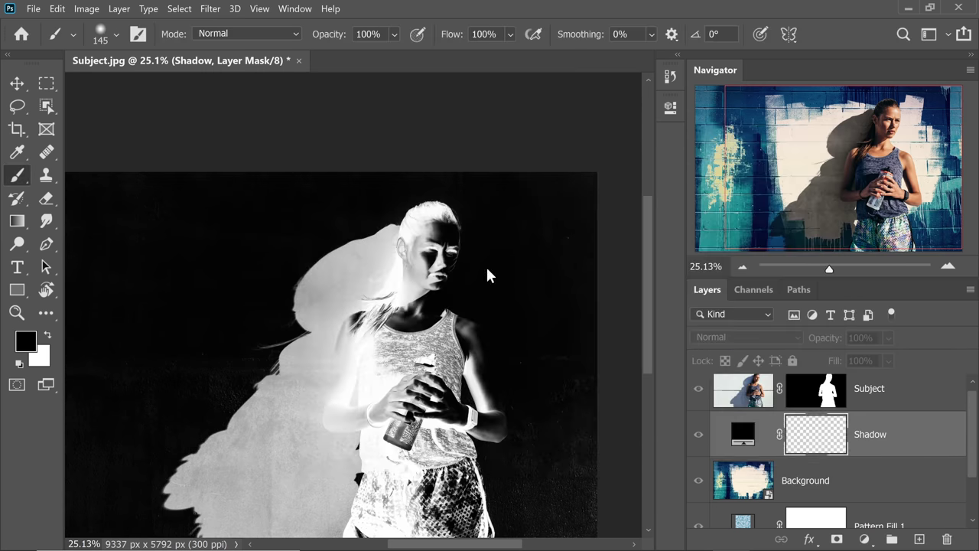
scroll(487, 275, up, 3)
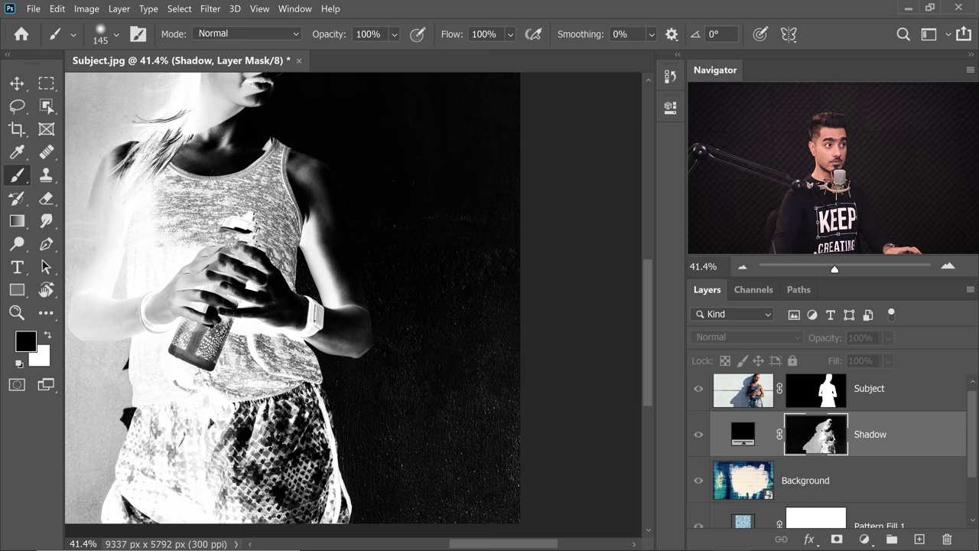
text(20)
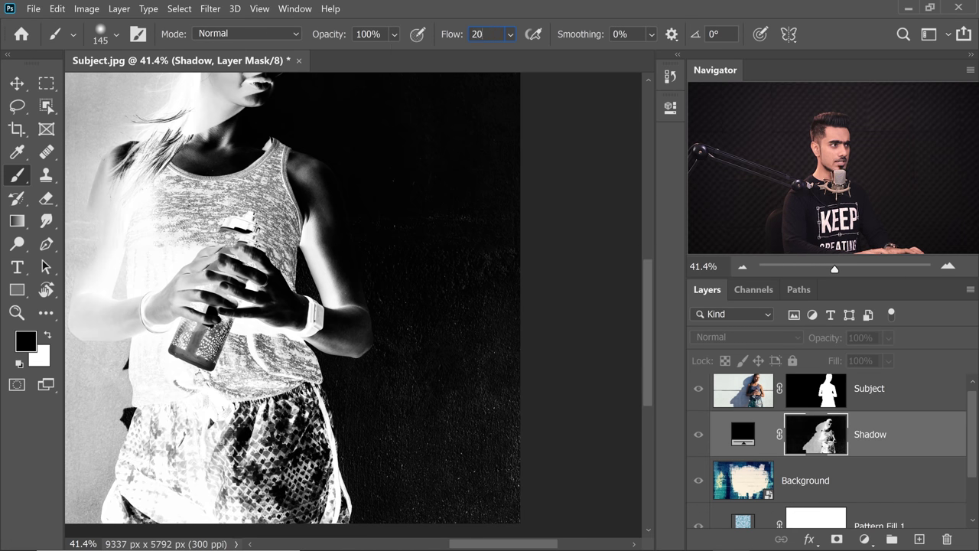
key(Return)
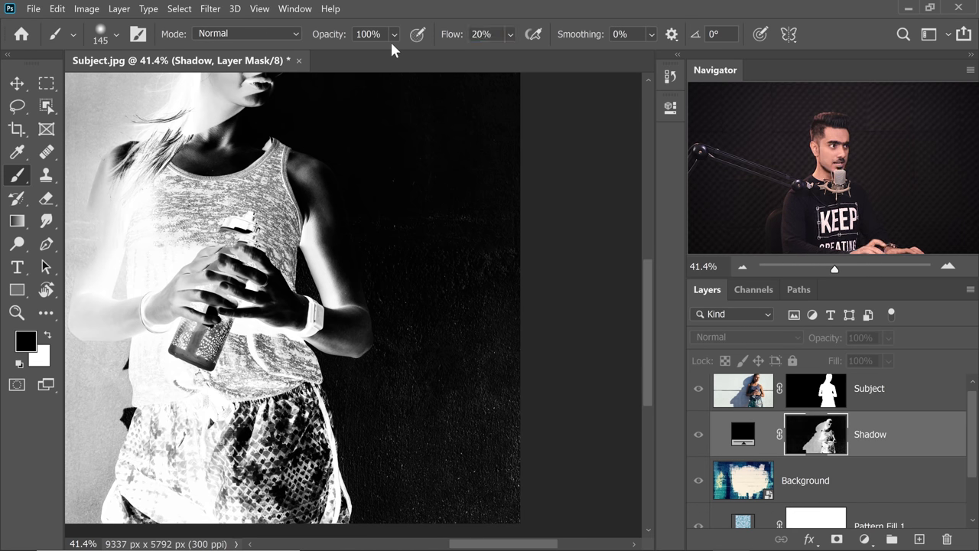
click(257, 36)
click(222, 267)
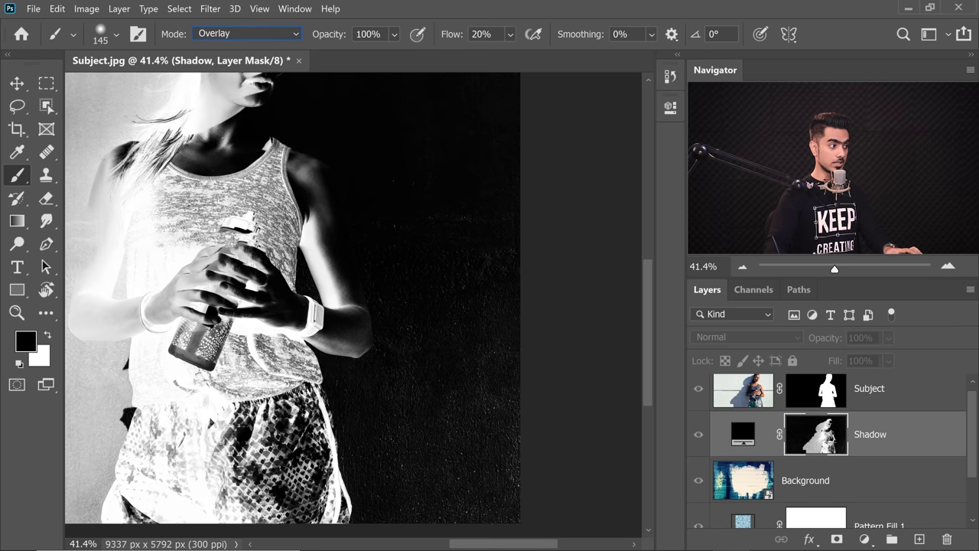
Step: Paint black over the bright fringe along the arm and the grey specks in the lower-right background
scroll(302, 321, up, 6)
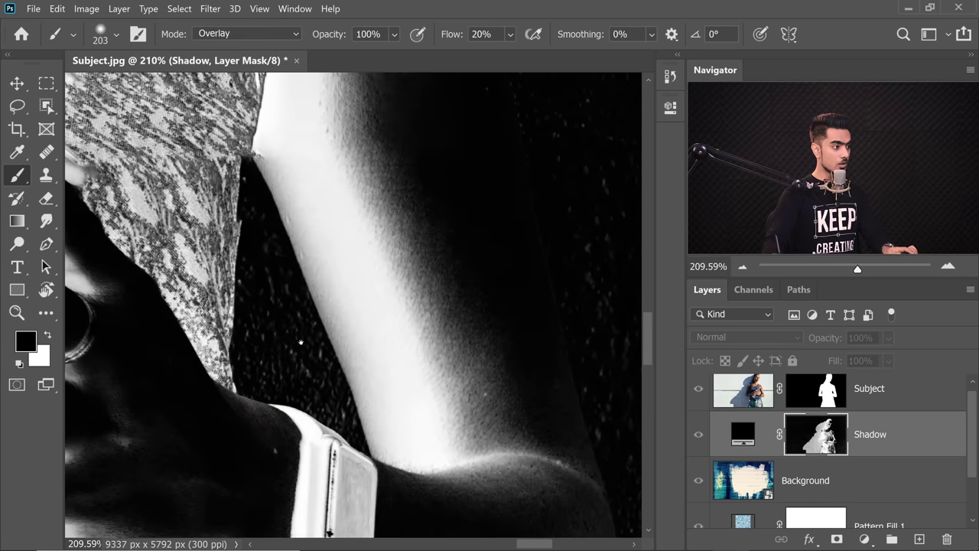
mouse_move(284, 283)
mouse_down()
mouse_move(336, 306)
mouse_move(394, 306)
mouse_move(402, 264)
mouse_move(382, 323)
mouse_up()
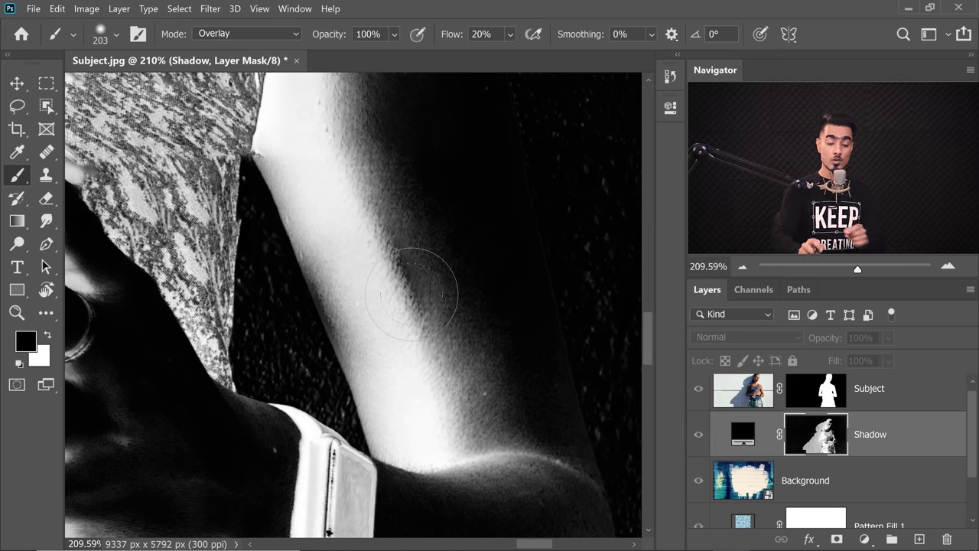
scroll(411, 294, down, 6)
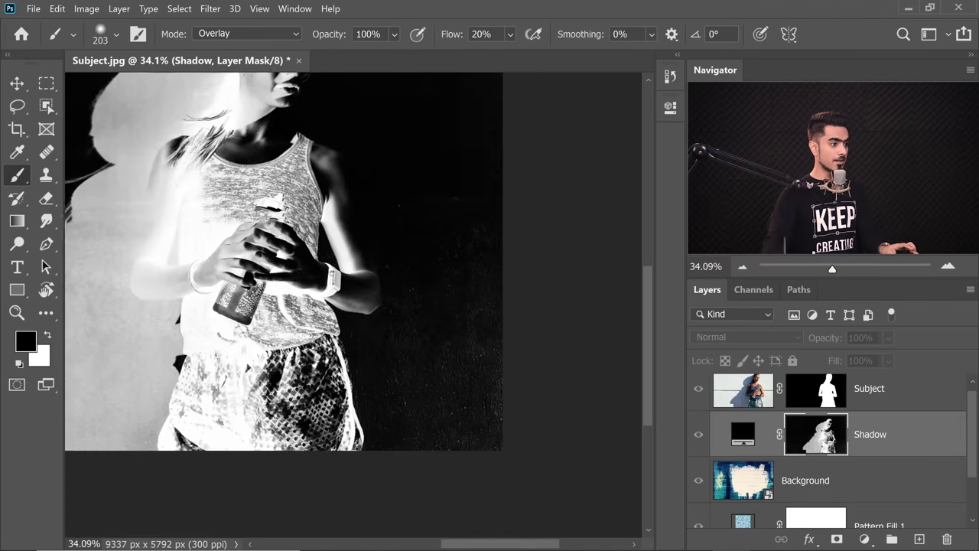
mouse_move(436, 273)
mouse_down()
mouse_move(472, 392)
mouse_move(433, 304)
mouse_move(392, 410)
mouse_move(376, 405)
mouse_move(386, 423)
mouse_move(348, 356)
mouse_move(325, 338)
mouse_move(365, 303)
mouse_move(383, 313)
mouse_move(357, 135)
mouse_move(461, 230)
mouse_move(472, 214)
mouse_move(446, 177)
mouse_move(461, 489)
mouse_move(475, 425)
mouse_move(419, 415)
mouse_move(361, 423)
mouse_up()
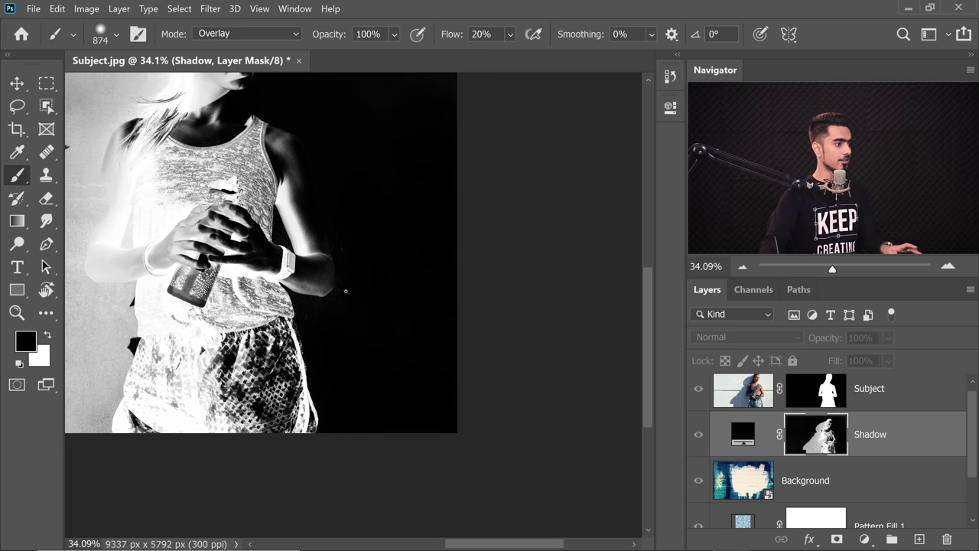
scroll(344, 286, down, 5)
scroll(384, 277, up, 1)
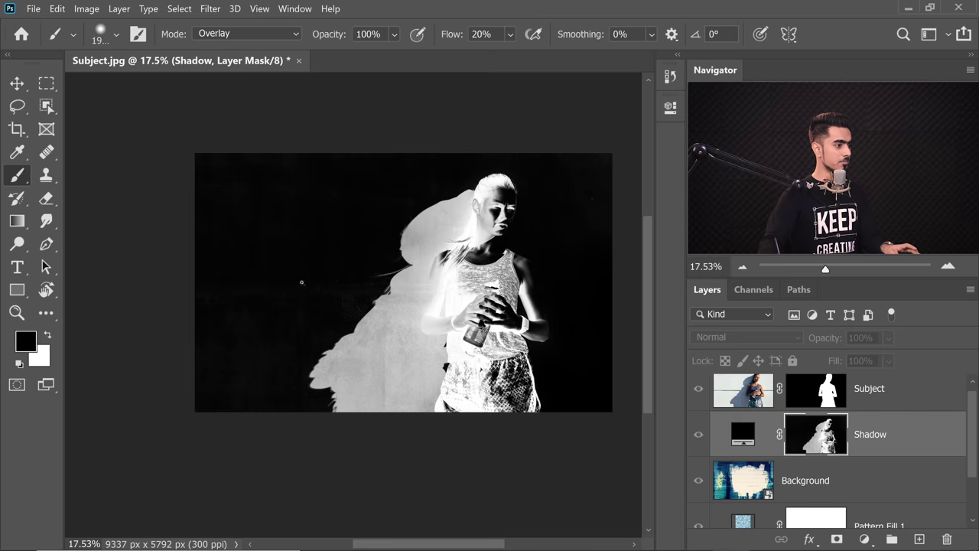
scroll(310, 282, up, 4)
scroll(327, 264, down, 2)
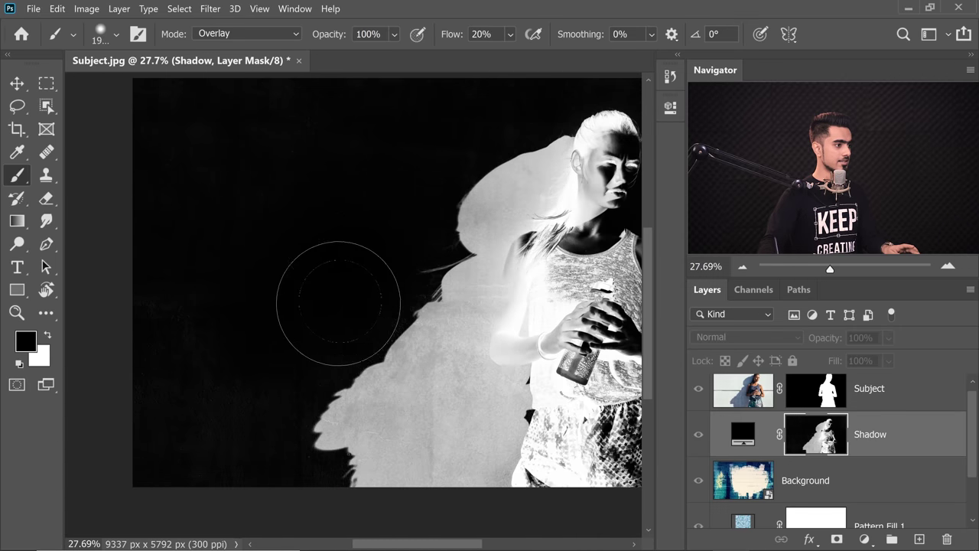
scroll(212, 415, up, 3)
scroll(273, 279, down, 1)
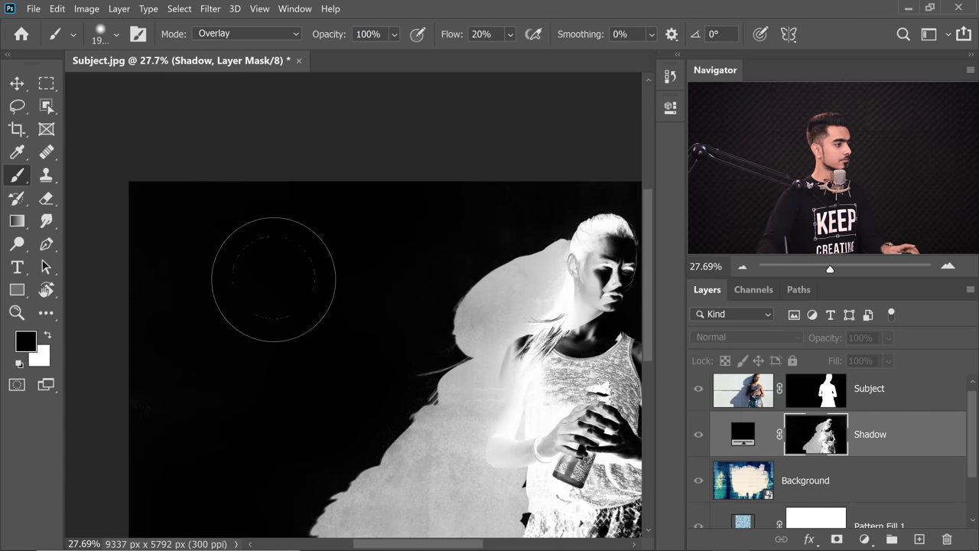
scroll(328, 196, down, 3)
scroll(269, 329, up, 3)
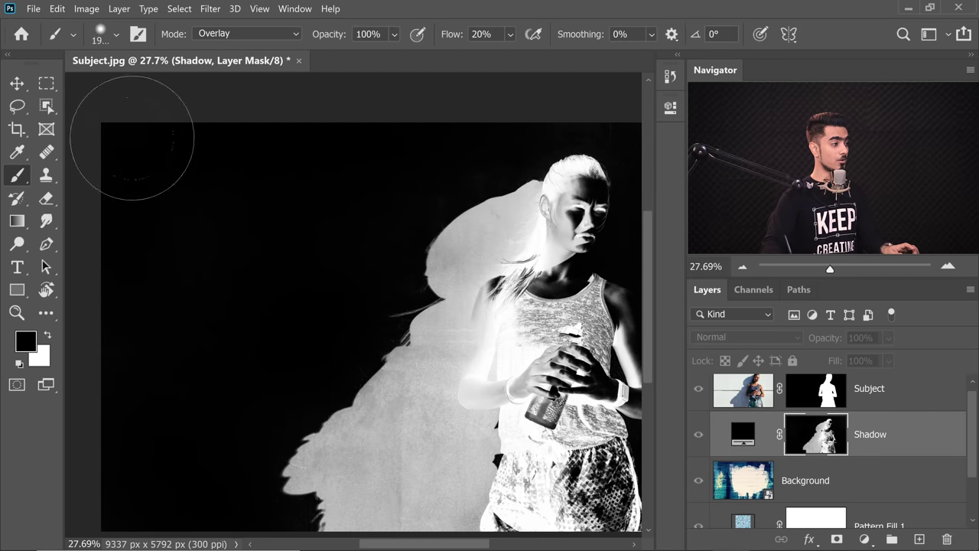
scroll(244, 214, down, 1)
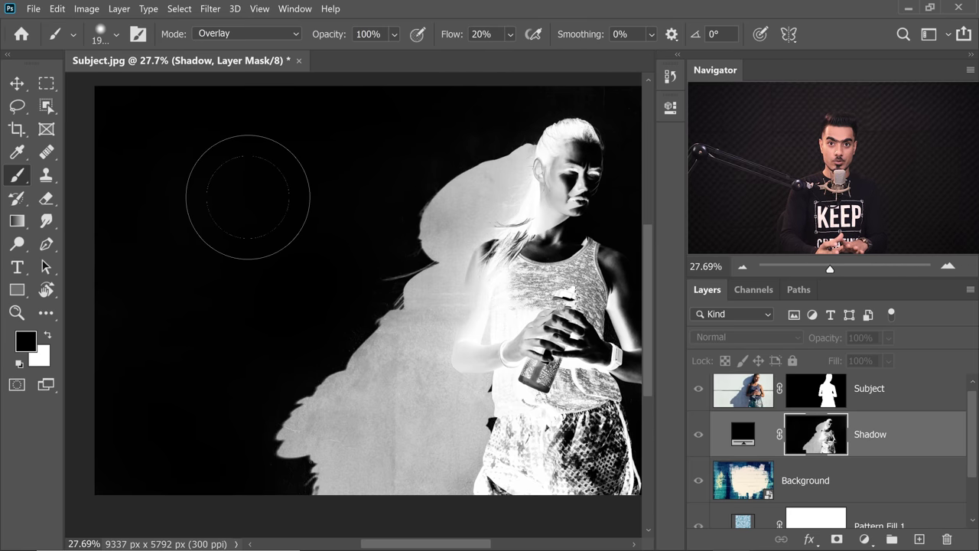
Step: Paint the woman's cast-shadow area white on the Shadow mask, then view the full-colour composite
key(x)
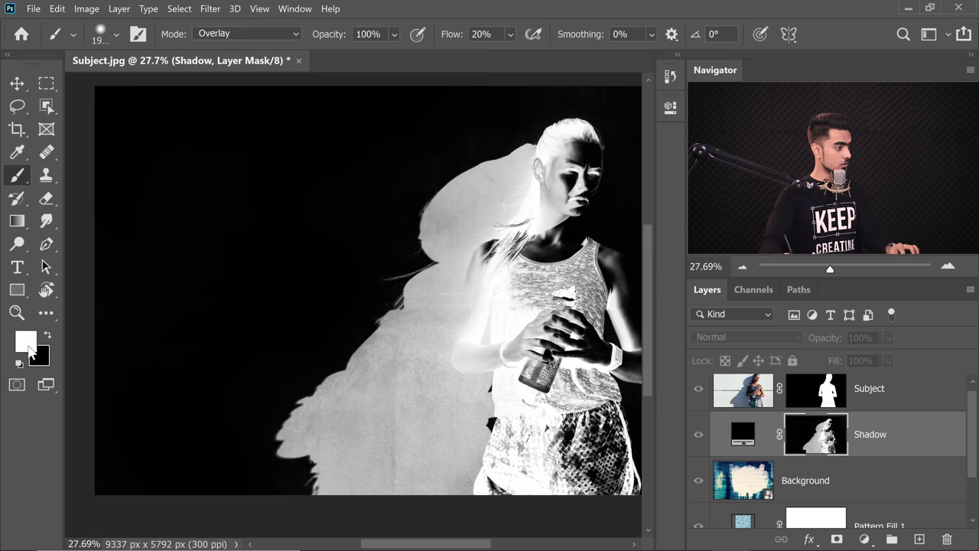
drag(309, 293, 260, 298)
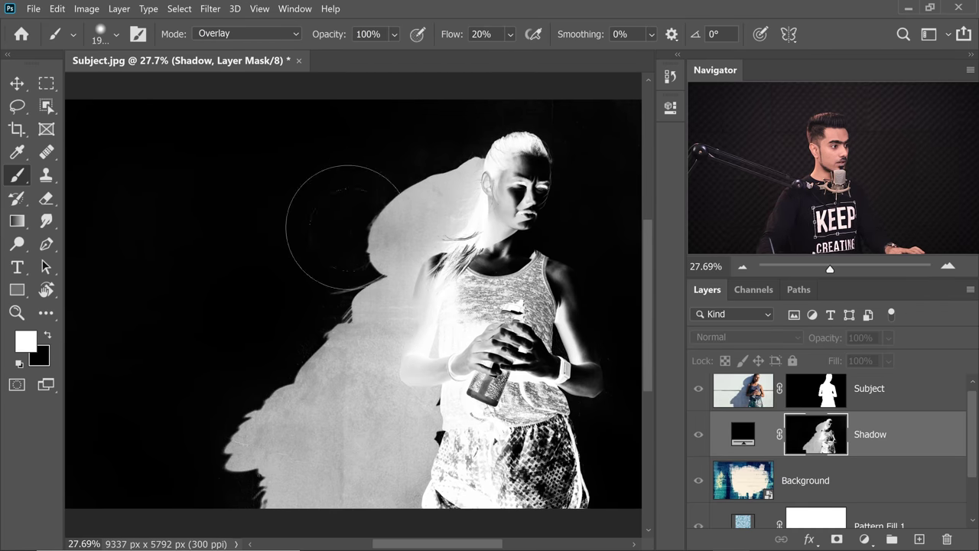
mouse_move(377, 344)
mouse_down()
mouse_move(277, 437)
mouse_move(316, 457)
mouse_move(310, 467)
mouse_move(412, 401)
mouse_move(400, 498)
mouse_move(432, 375)
mouse_move(438, 191)
mouse_move(405, 223)
mouse_move(393, 252)
mouse_move(412, 235)
mouse_move(390, 328)
mouse_move(436, 322)
mouse_move(442, 213)
mouse_move(341, 418)
mouse_move(392, 318)
mouse_move(430, 349)
mouse_up()
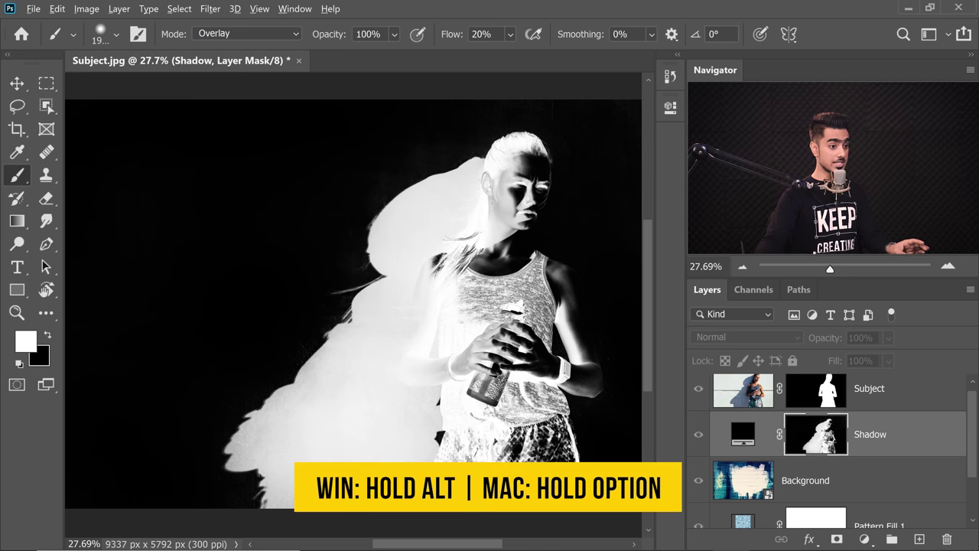
alt+click(822, 436)
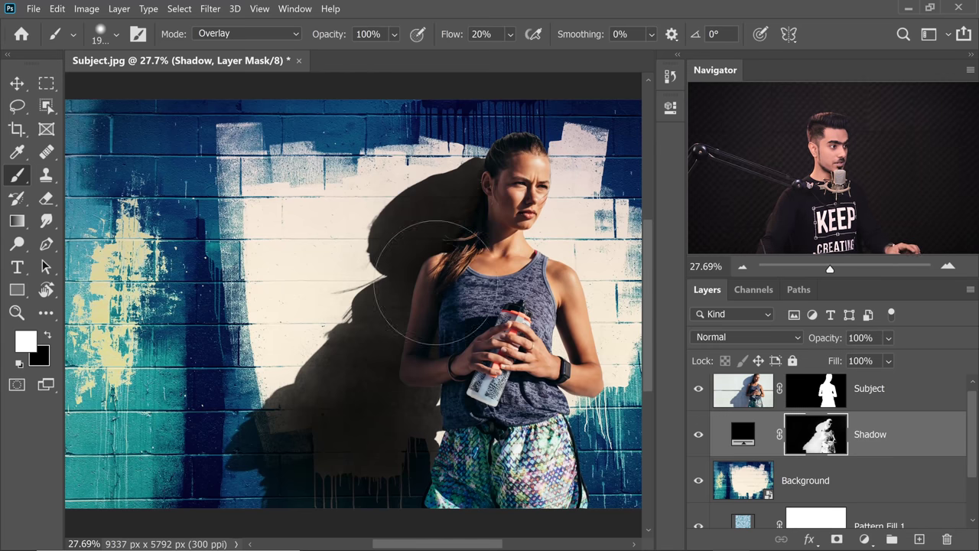
scroll(484, 242, down, 2)
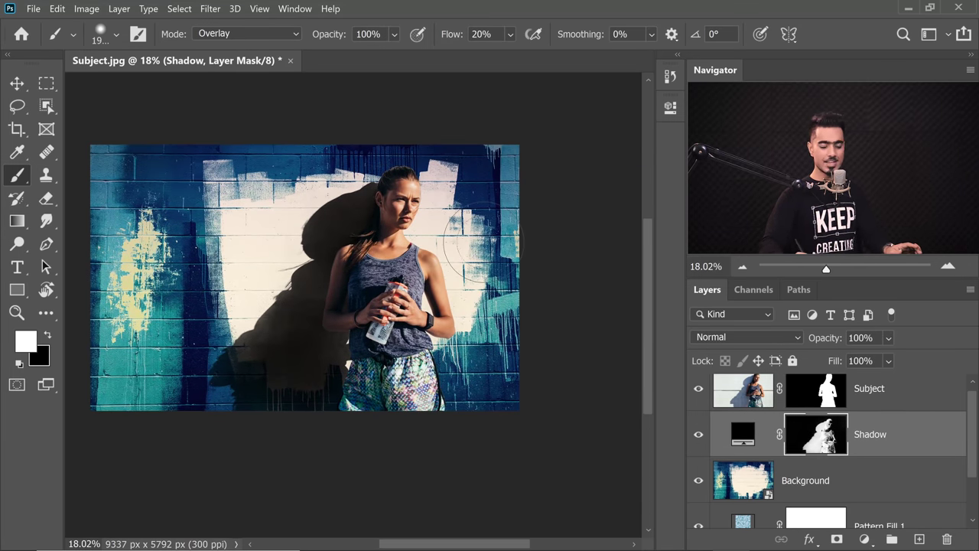
scroll(483, 241, up, 1)
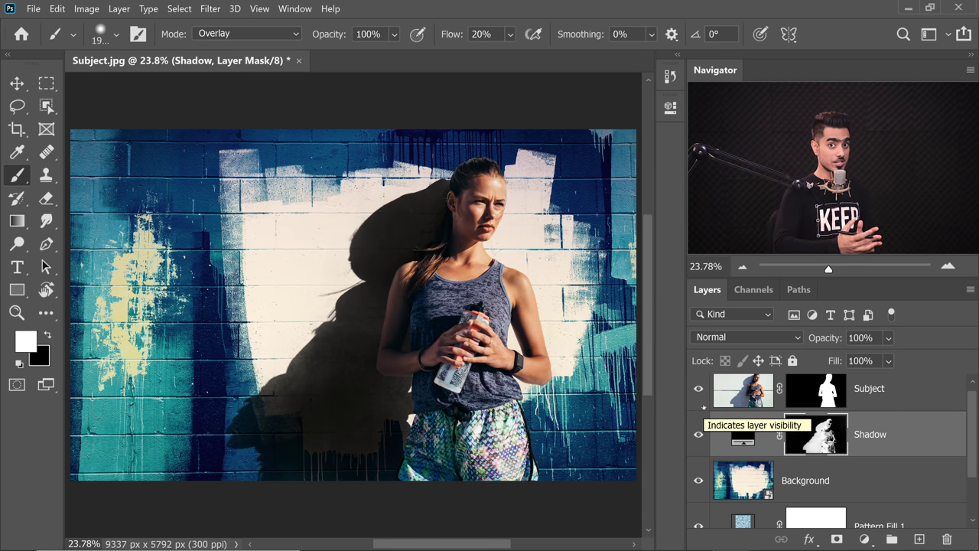
Step: Add a Curves adjustment layer above the Subject layer
click(875, 405)
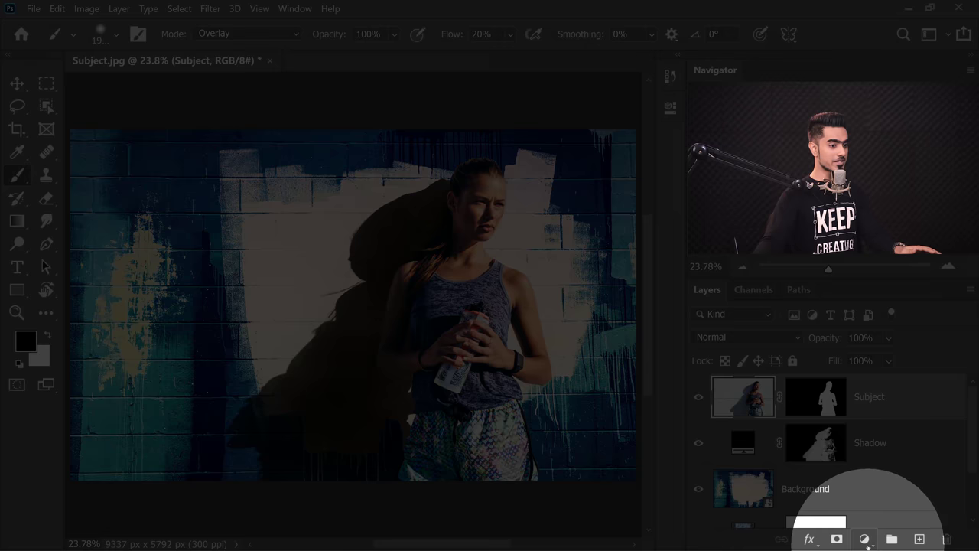
click(864, 539)
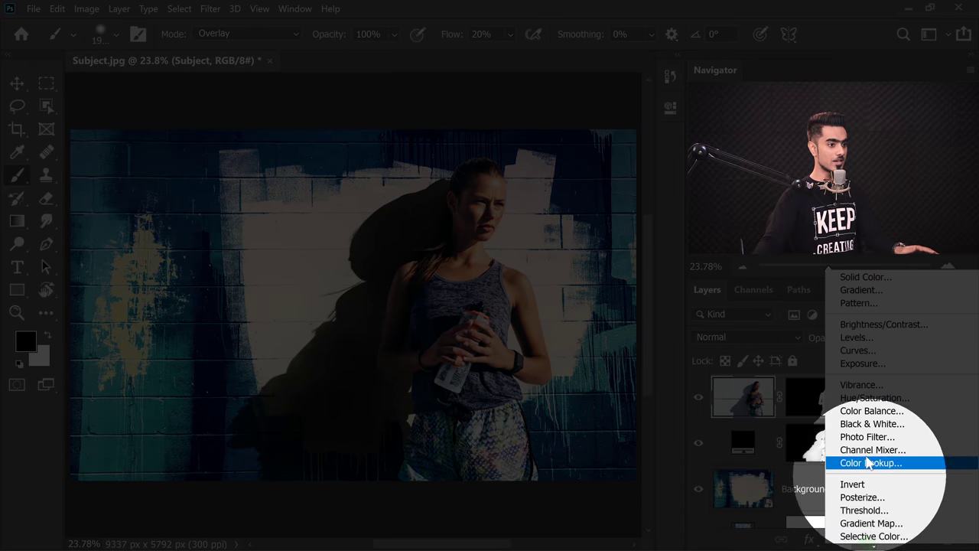
click(855, 352)
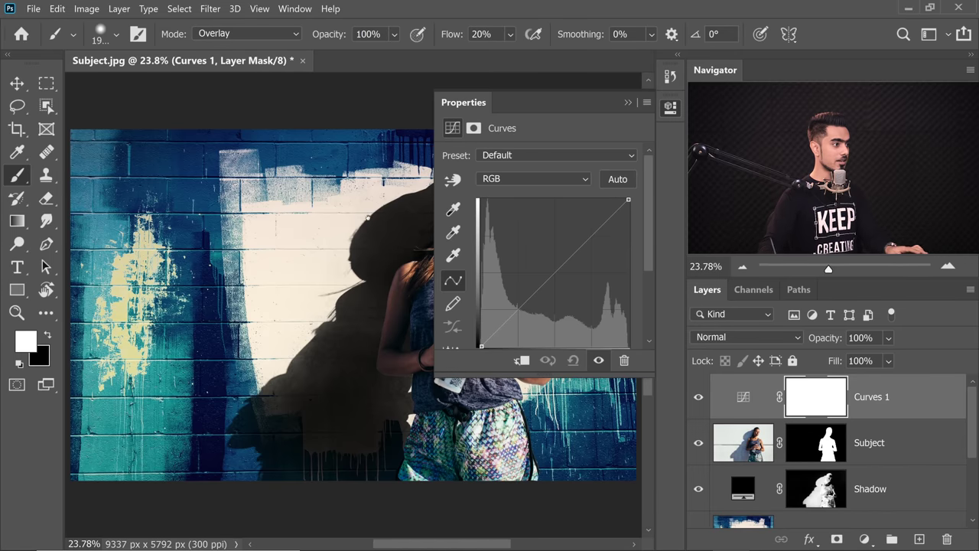
scroll(252, 210, up, 3)
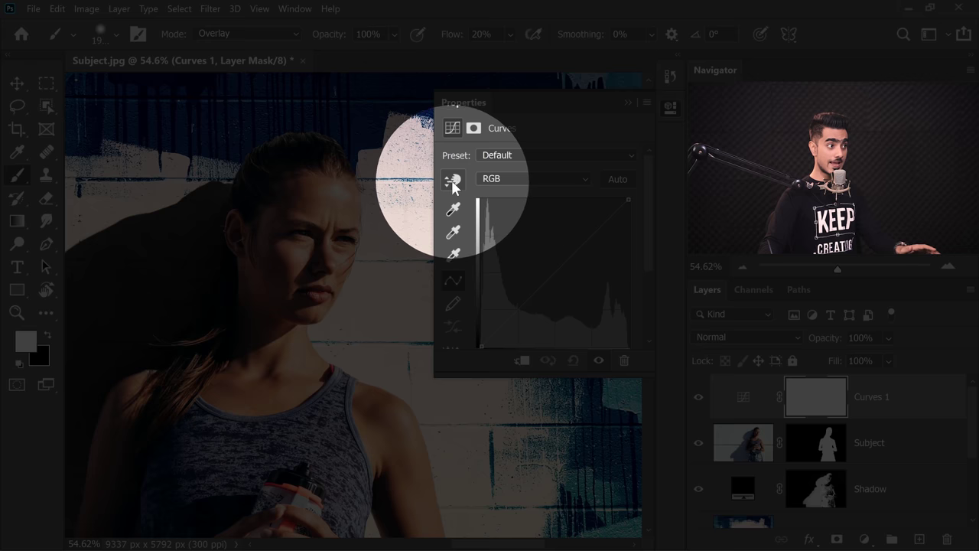
Step: Darken the shadows and brighten the forehead highlights directly on the image to form an S-curve
click(453, 180)
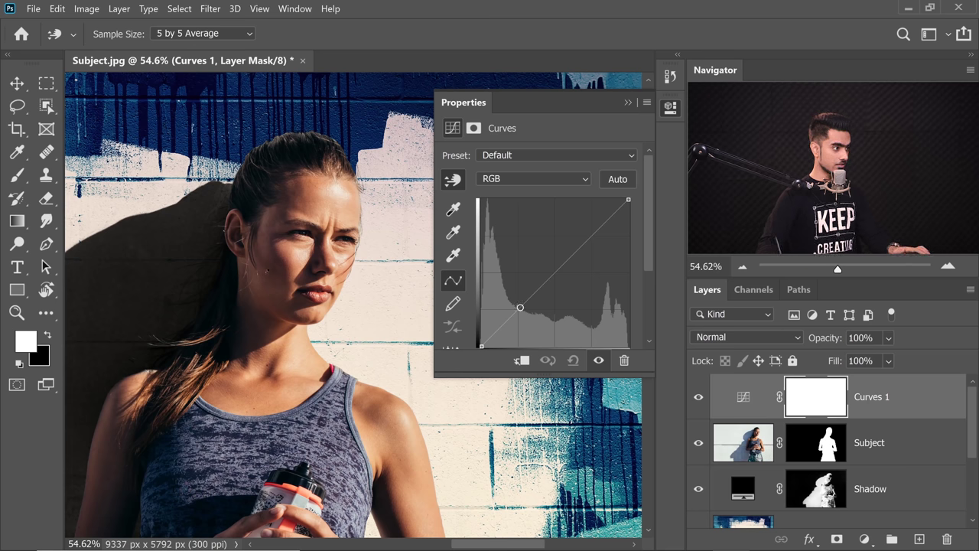
click(273, 262)
drag(273, 268, 272, 273)
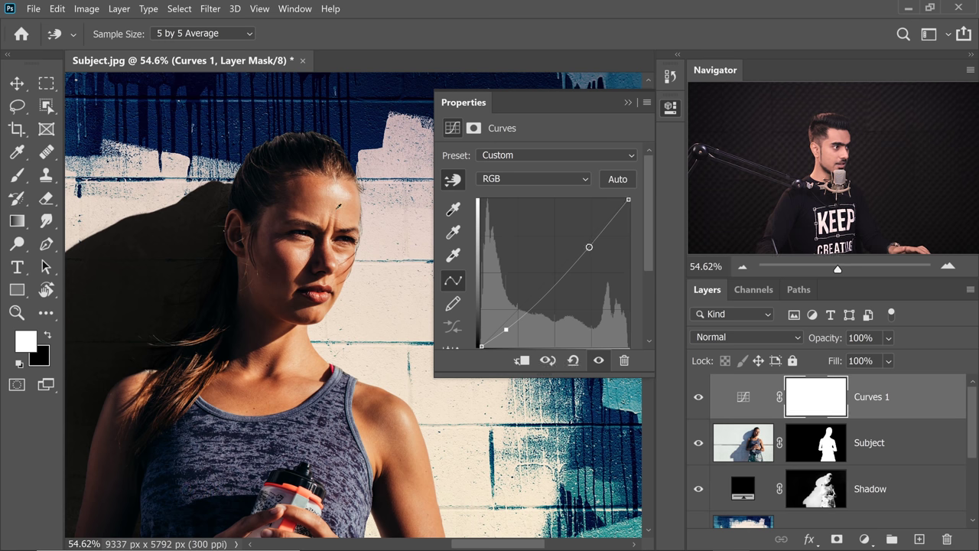
drag(338, 206, 343, 194)
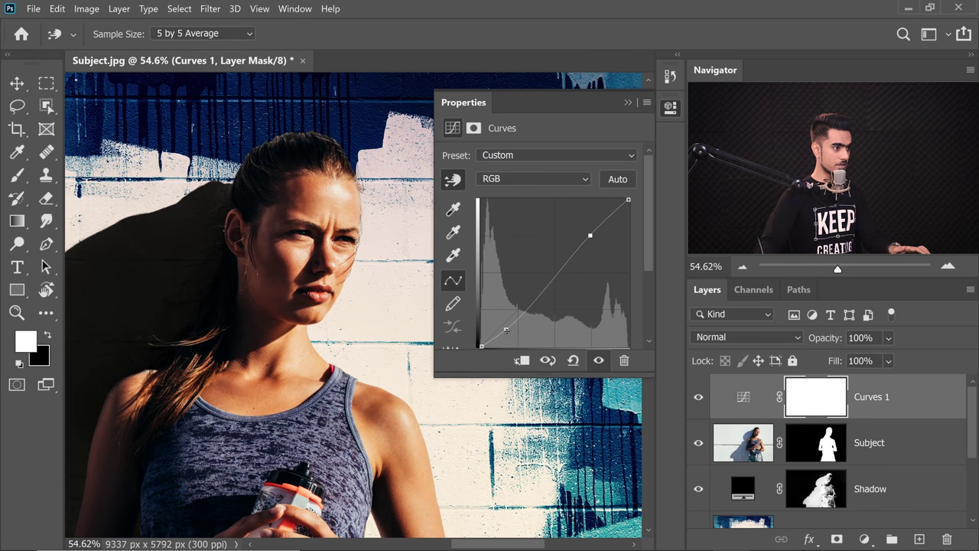
scroll(336, 266, down, 3)
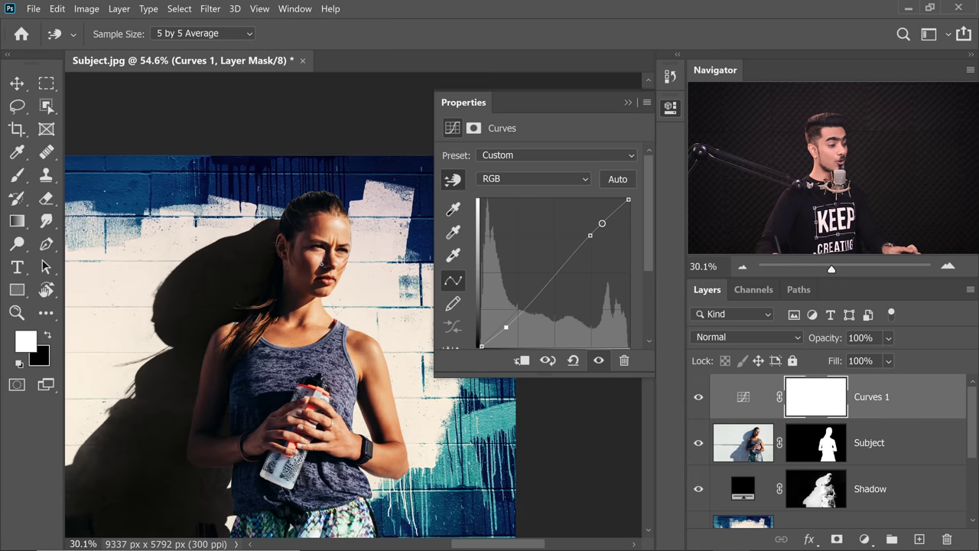
scroll(337, 265, down, 1)
drag(508, 114, 162, 112)
Step: Clip Curves 1 to Subject, comparing it on and off, and switch its blend mode to Luminosity
click(220, 375)
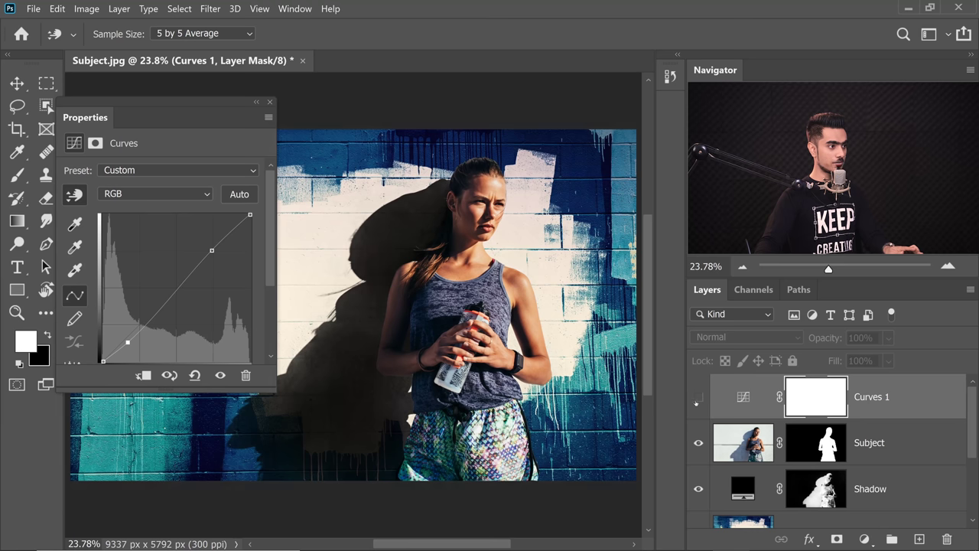
click(698, 398)
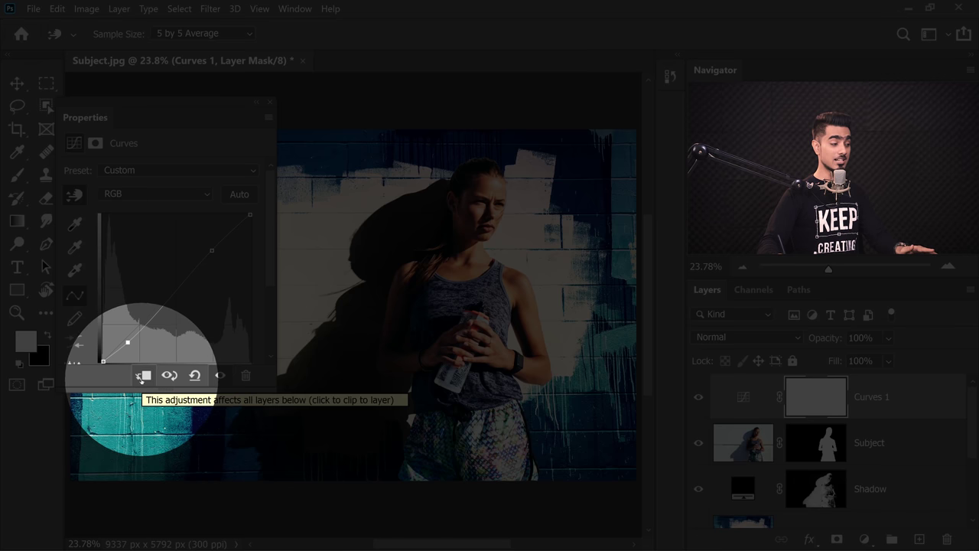
click(140, 376)
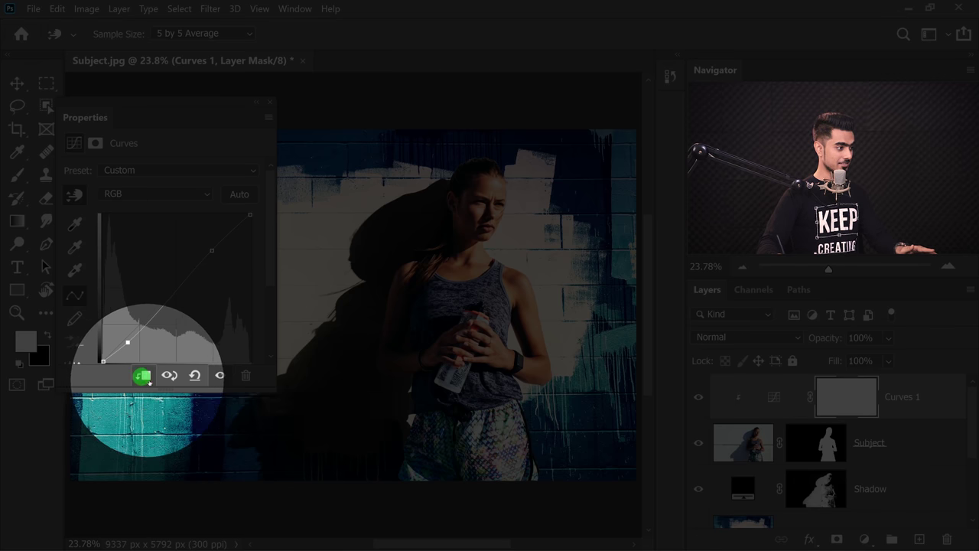
click(698, 396)
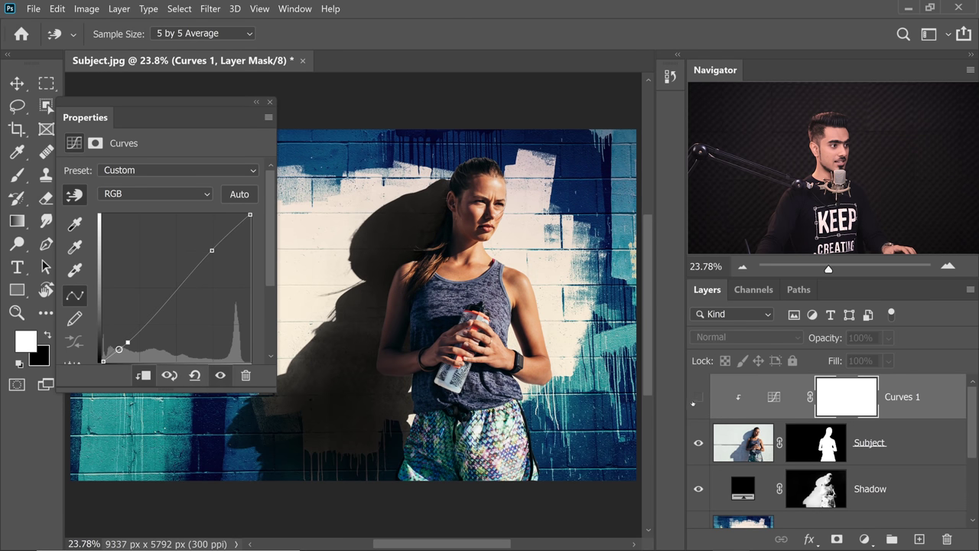
click(698, 396)
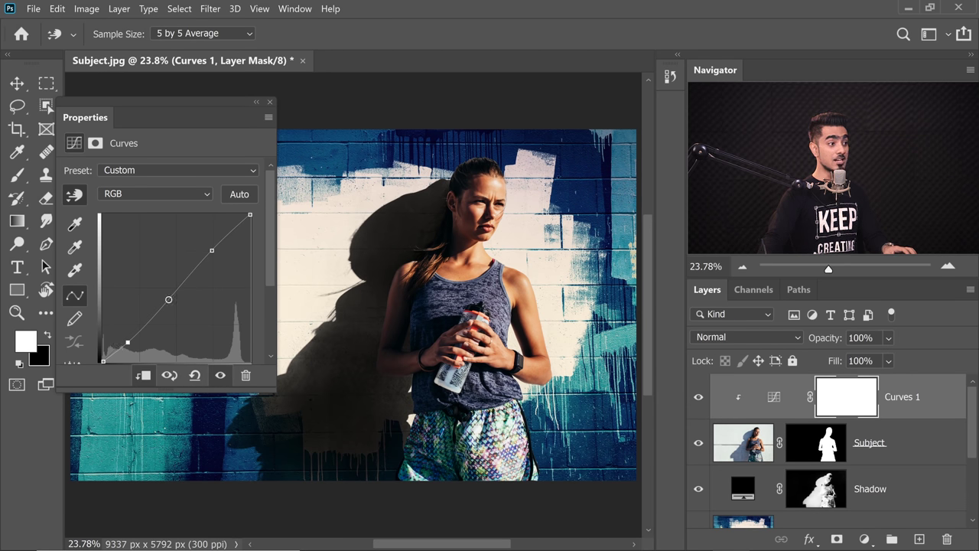
click(736, 337)
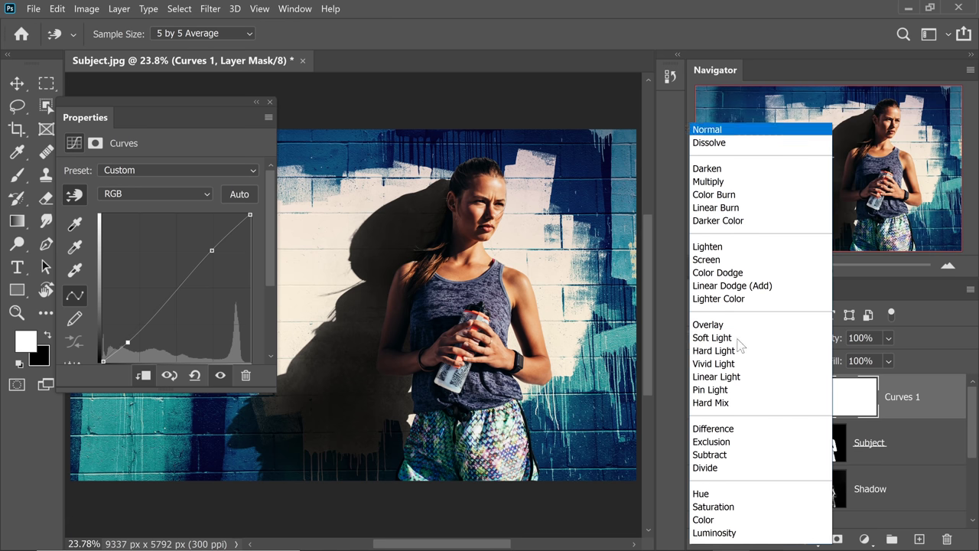
click(728, 533)
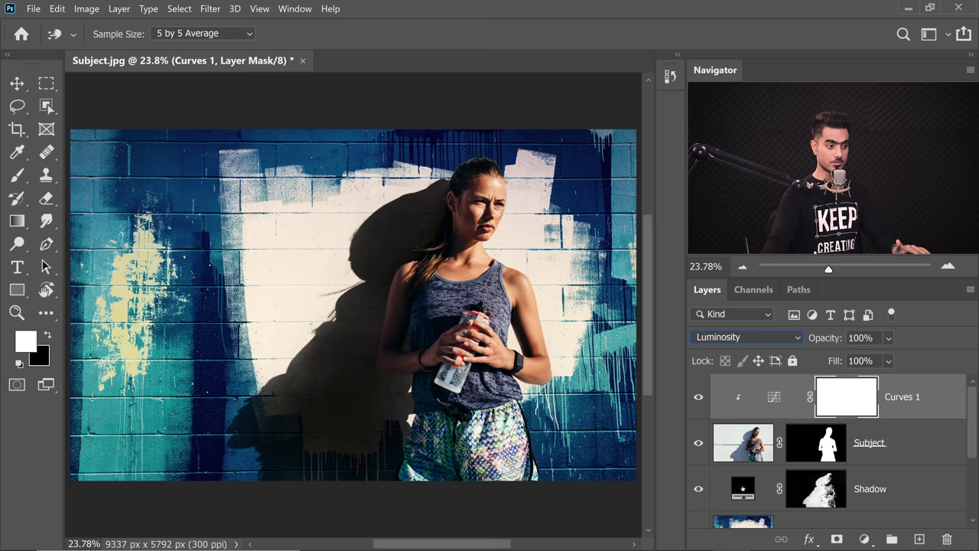
double_click(742, 486)
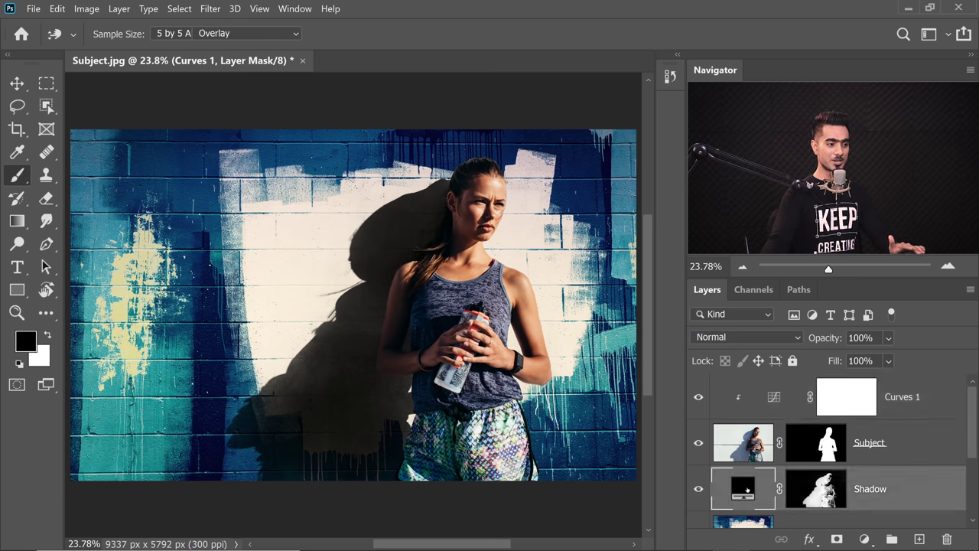
click(760, 371)
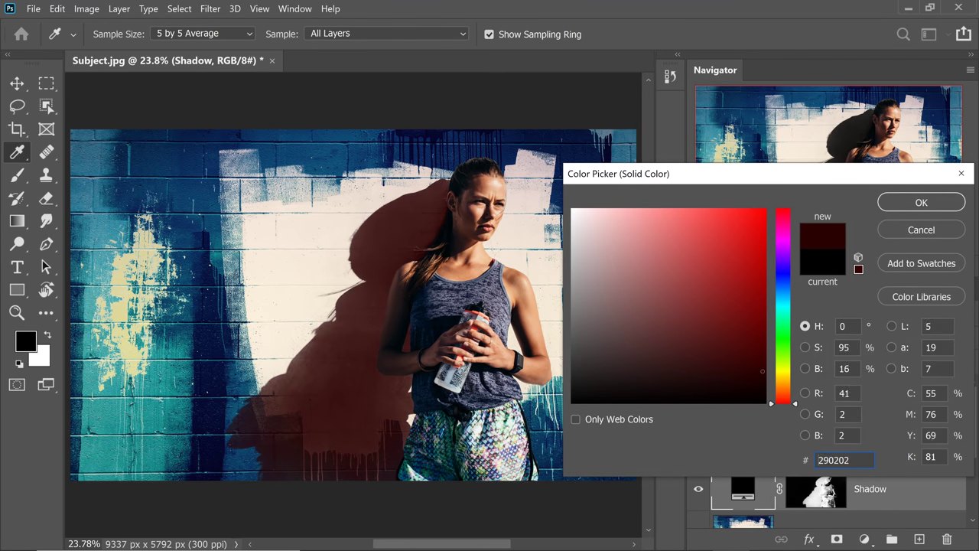
click(783, 281)
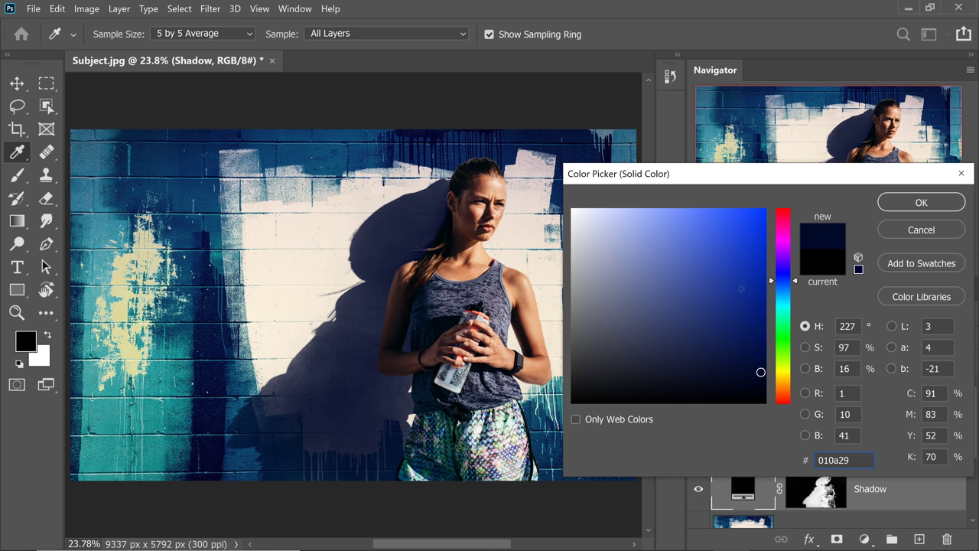
click(747, 334)
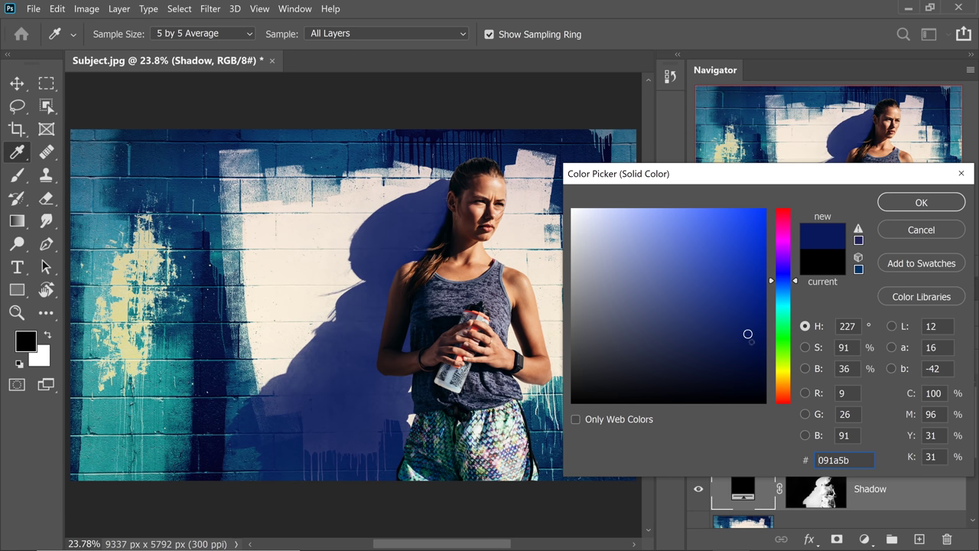
click(752, 341)
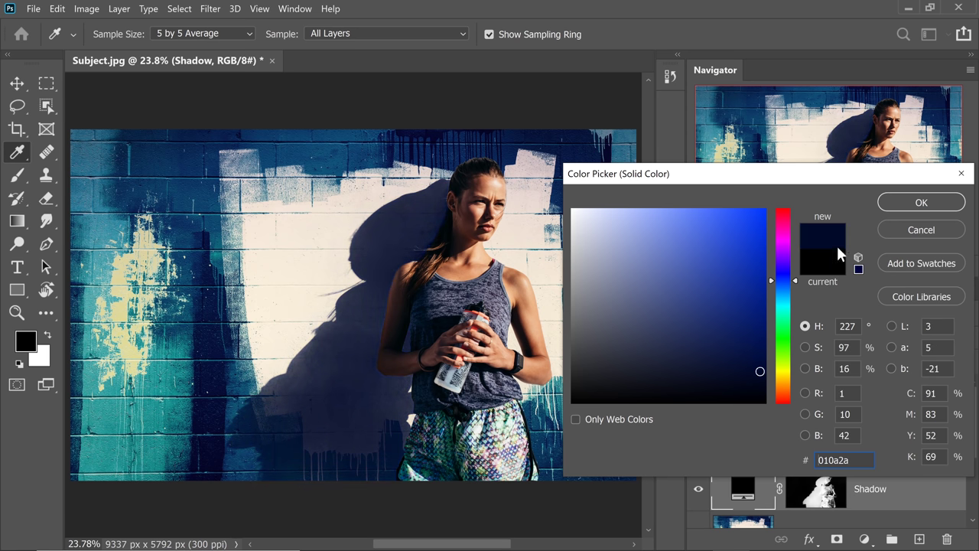
click(921, 202)
key(b)
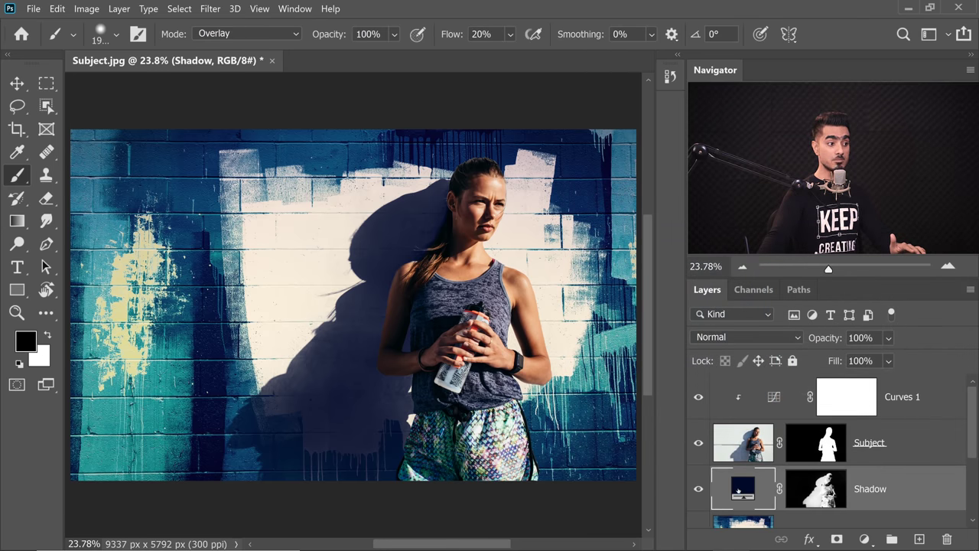
click(728, 334)
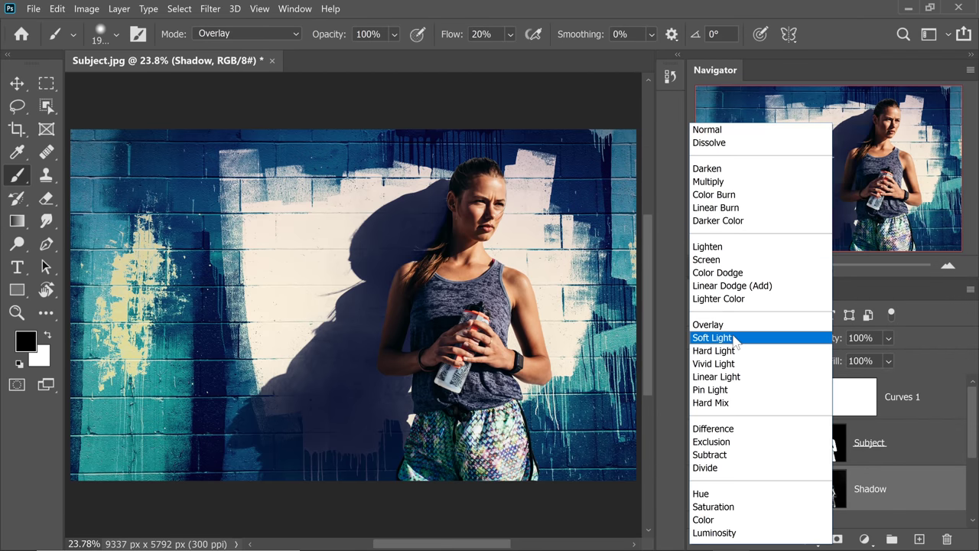
click(709, 182)
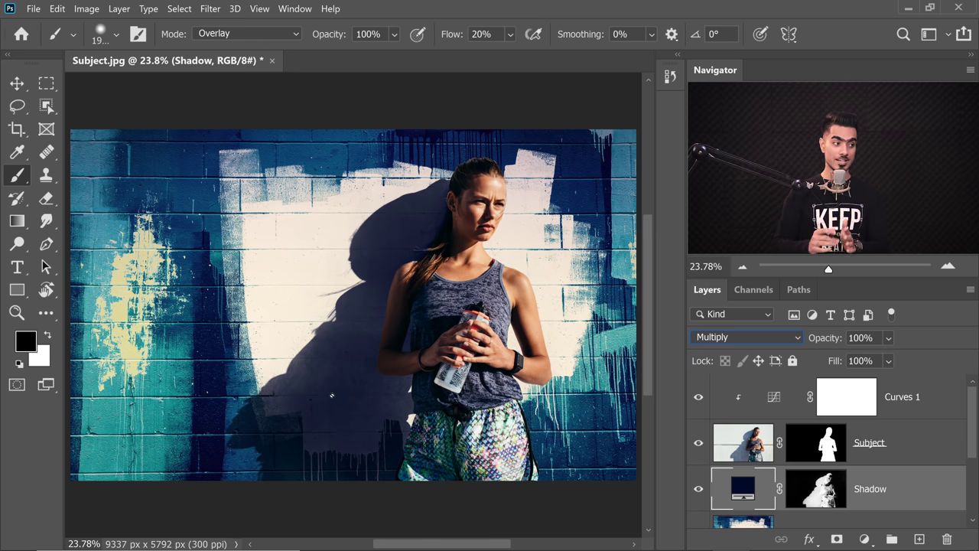
double_click(753, 483)
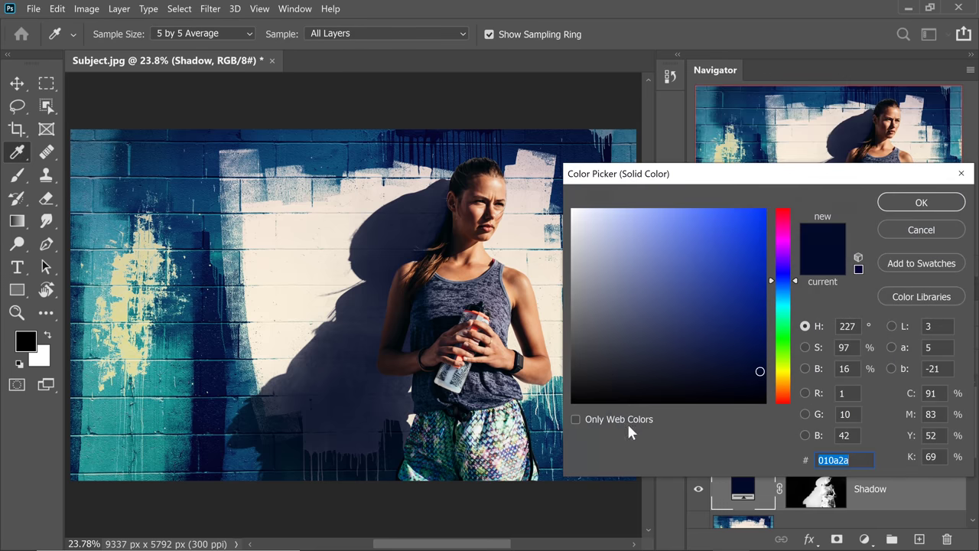
drag(616, 375, 727, 341)
drag(783, 281, 783, 393)
click(737, 377)
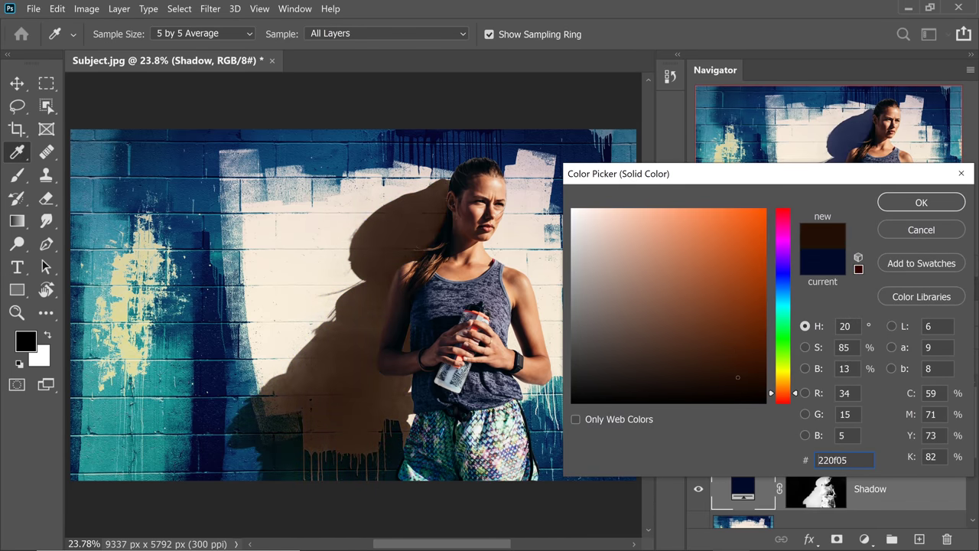
click(822, 262)
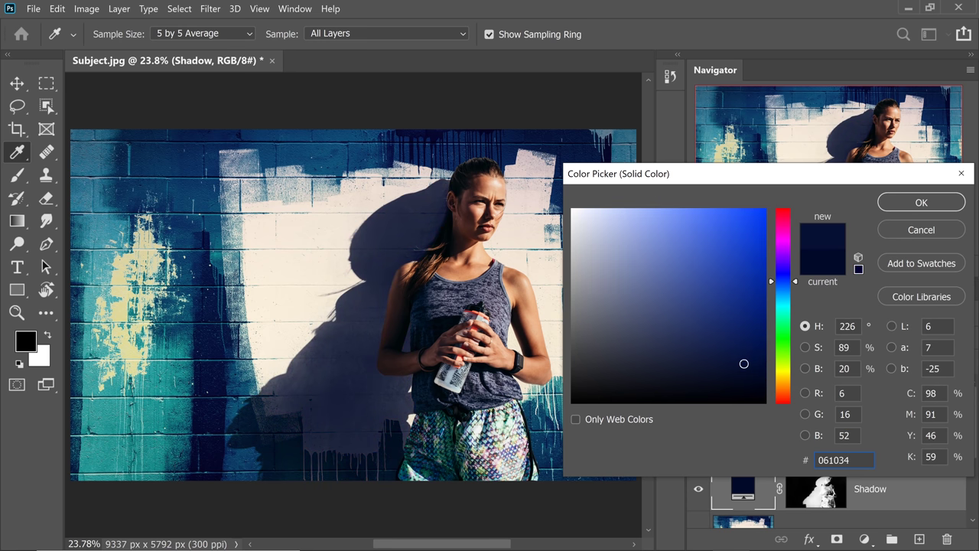
drag(744, 381, 755, 378)
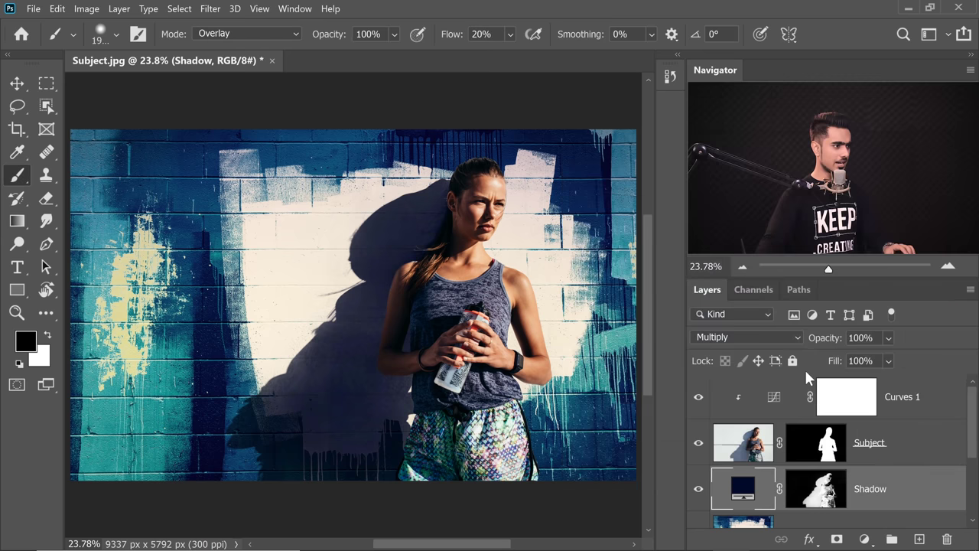
key(shift+alt+n)
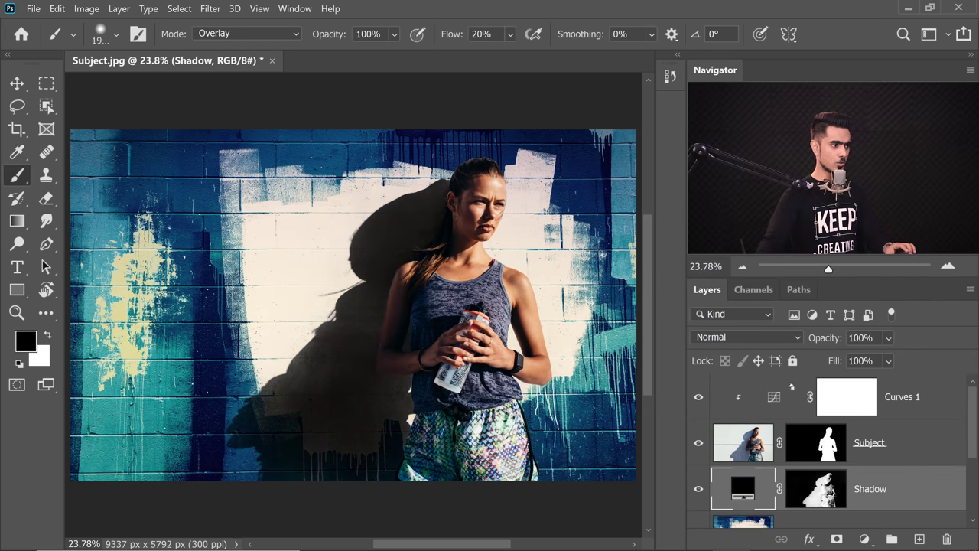